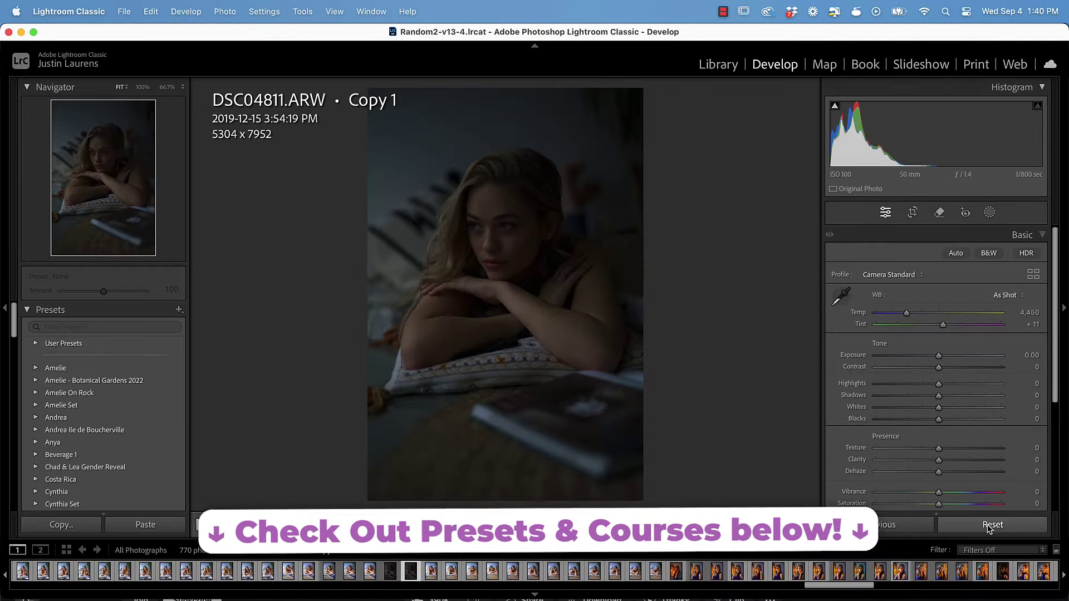
key("ctrl+z")
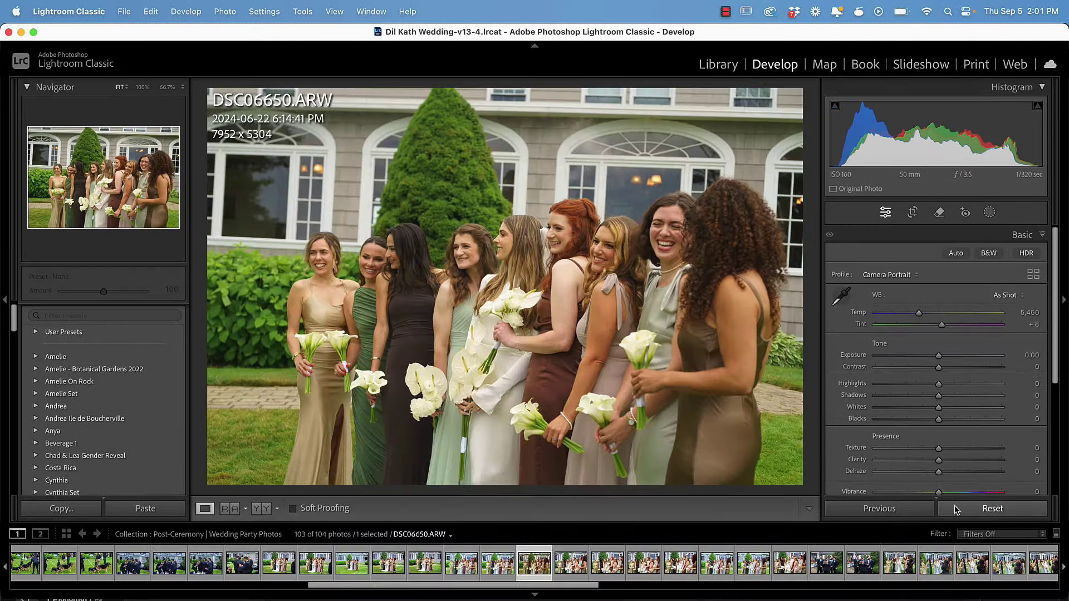
key("ctrl+z")
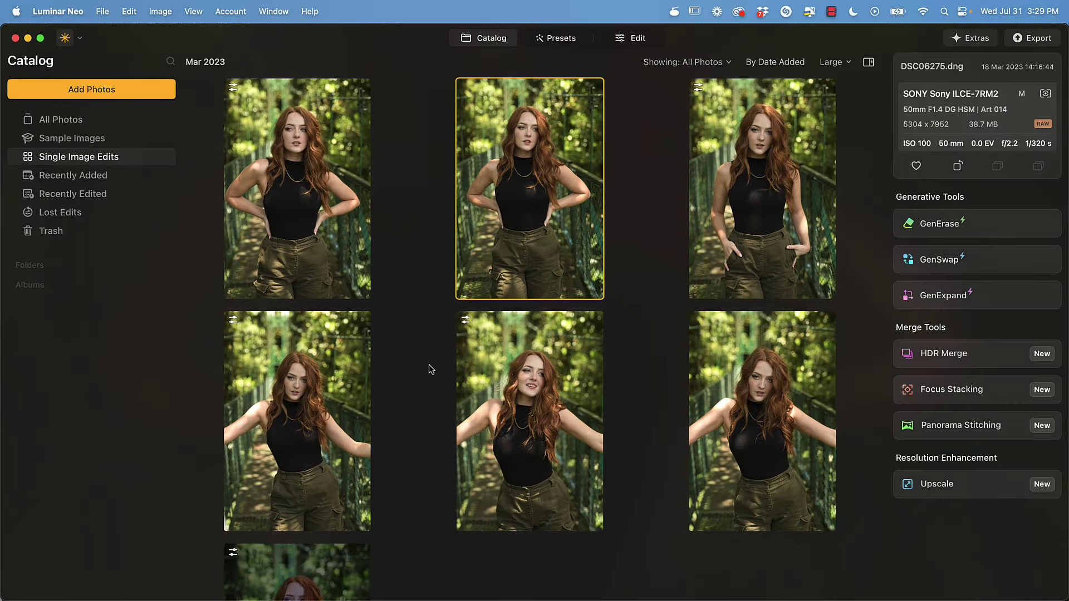
Preview the file BEST_DSC06266 copy.dng from the 2023 folder and add it to the Luminar Neo catalog
left_click(80, 91)
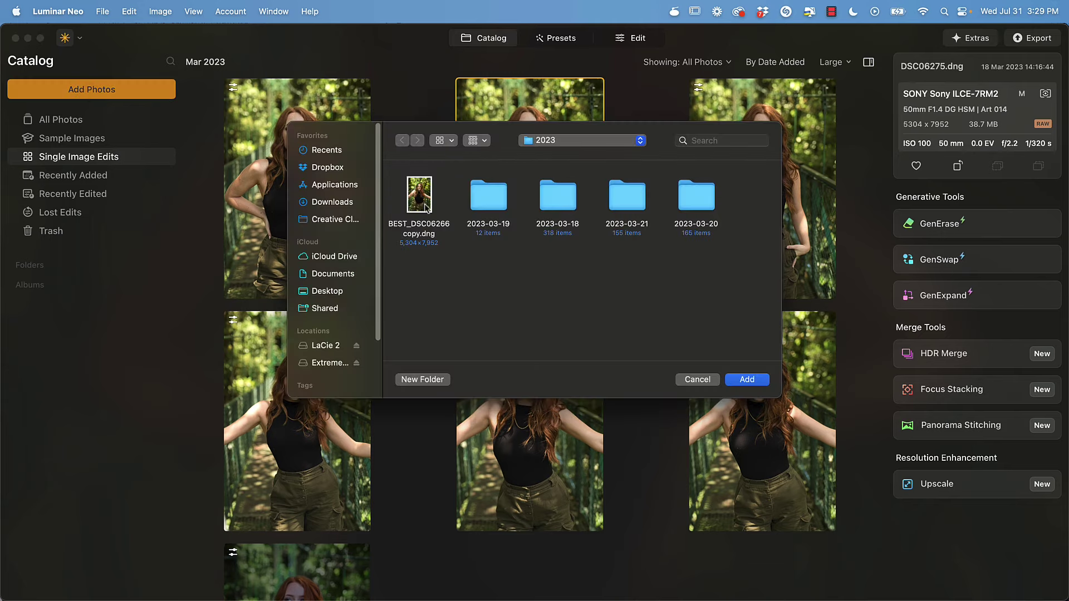
left_click(424, 203)
key("space")
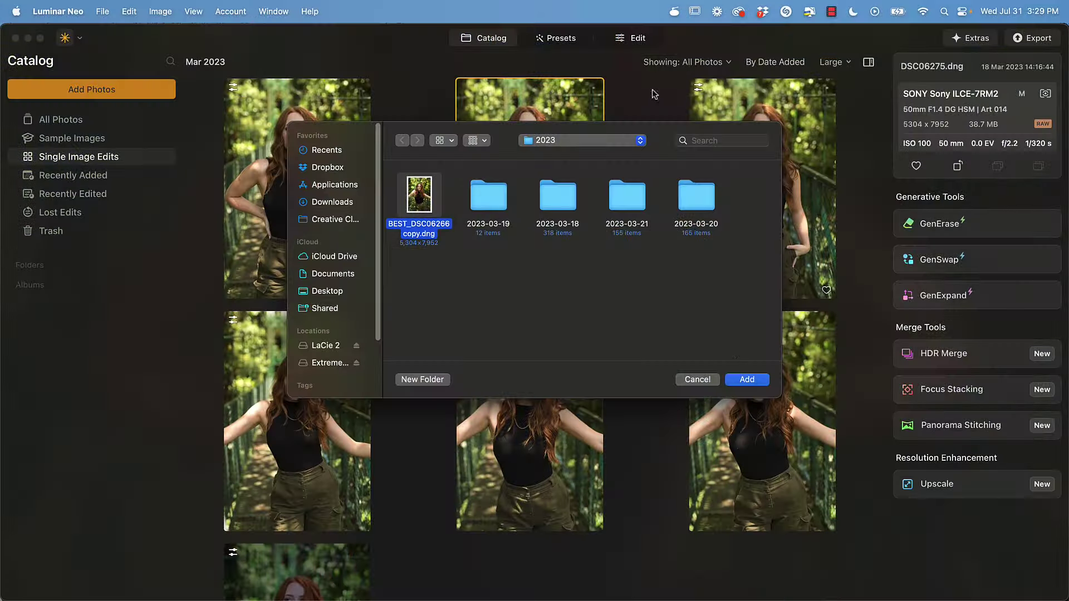
left_click(746, 379)
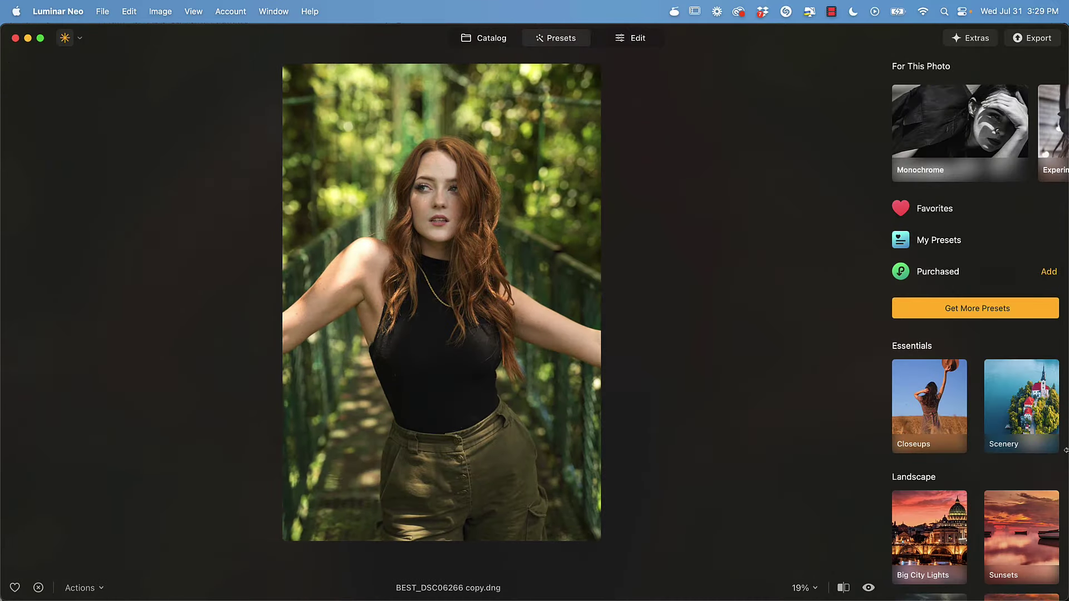
Browse the preset collections from Essentials and Landscape through Mother Nature, Portrait, Macro and Cinematic
scroll(545, 298, "down", 3)
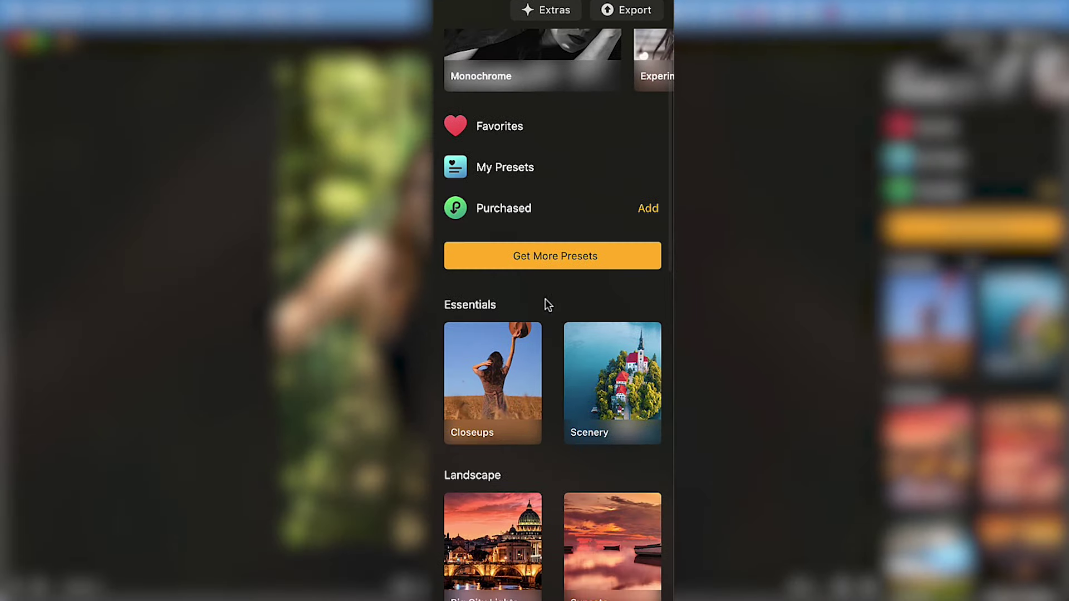
scroll(550, 328, "down", 7)
scroll(550, 328, "down", 6)
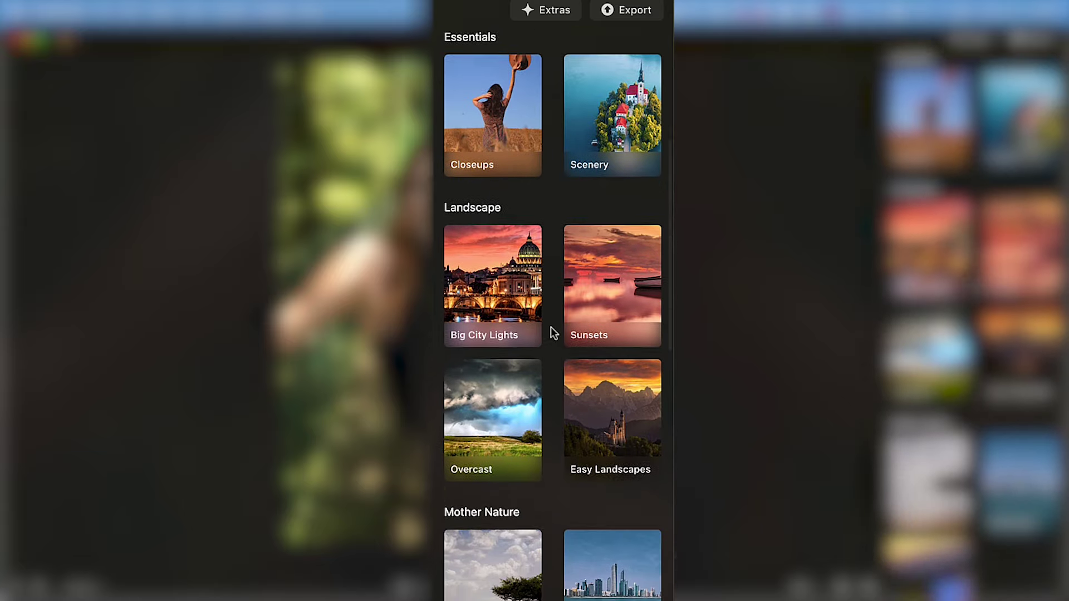
scroll(550, 326, "up", 7)
scroll(550, 327, "down", 9)
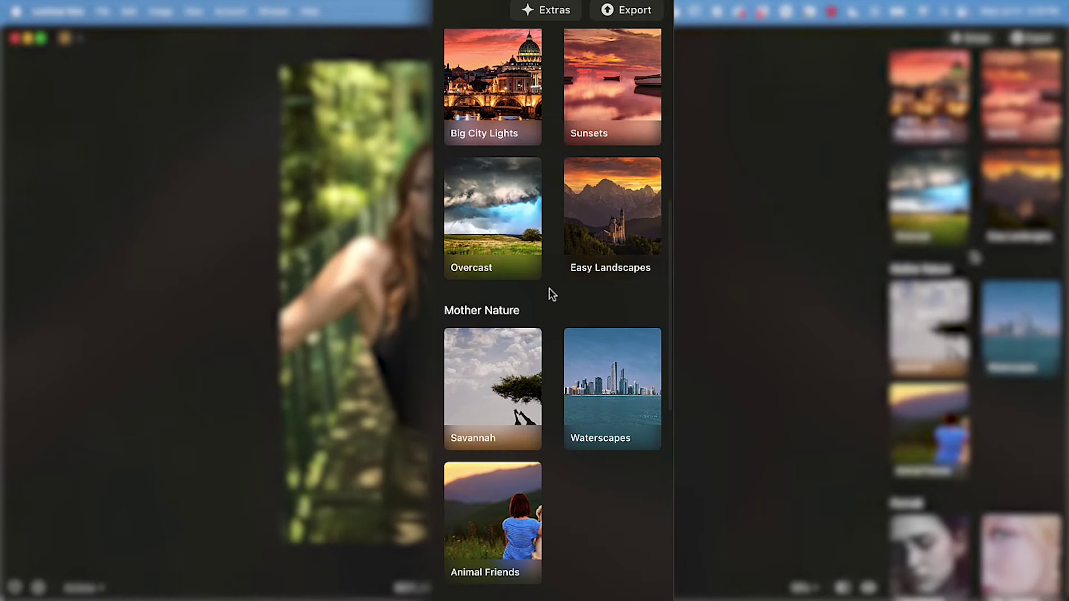
scroll(548, 288, "down", 5)
scroll(975, 267, "down", 3)
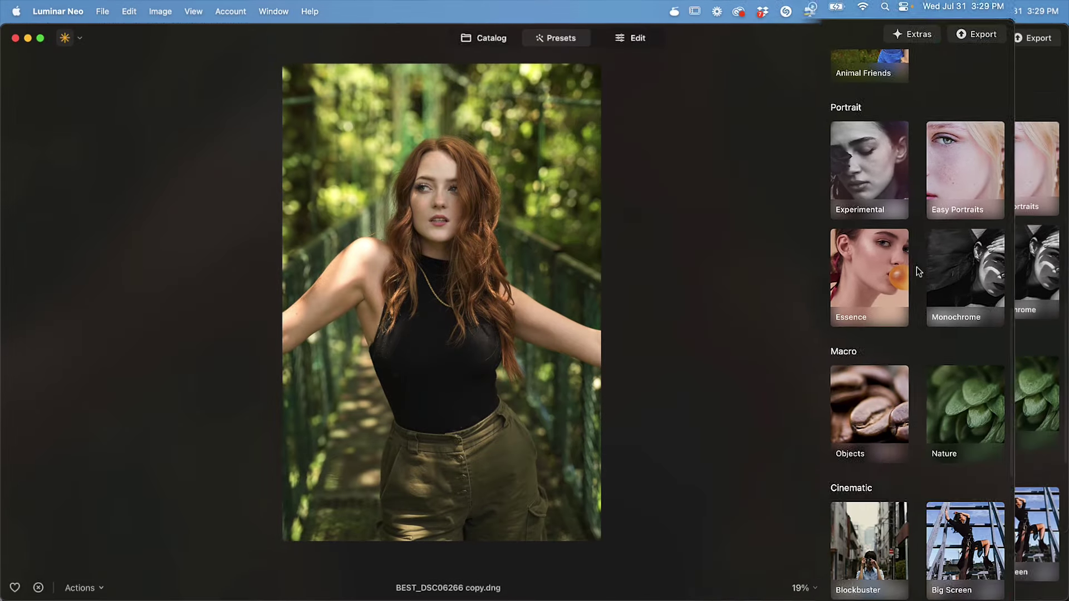
scroll(975, 266, "up", 12)
scroll(974, 262, "up", 3)
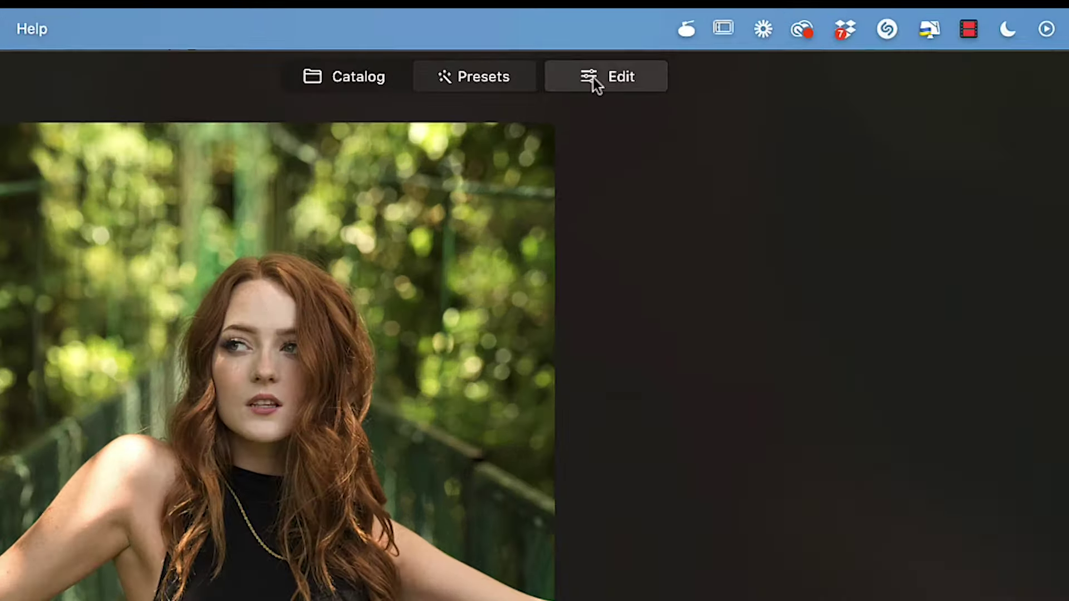
Visit the Catalog and Presets workspaces and open the added portrait in the Edit workspace
left_click(620, 38)
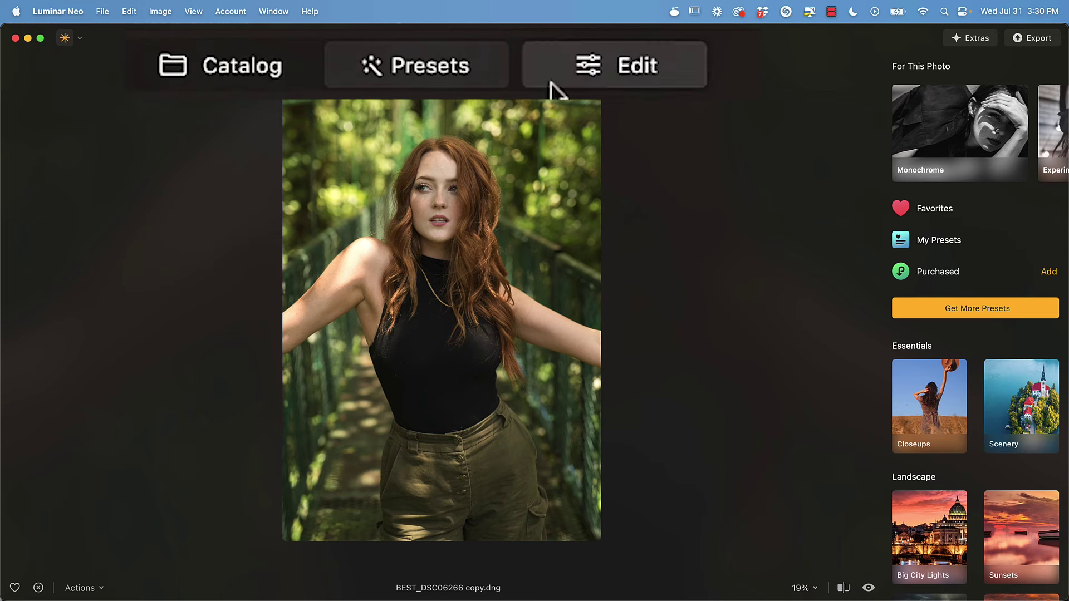
left_click(225, 68)
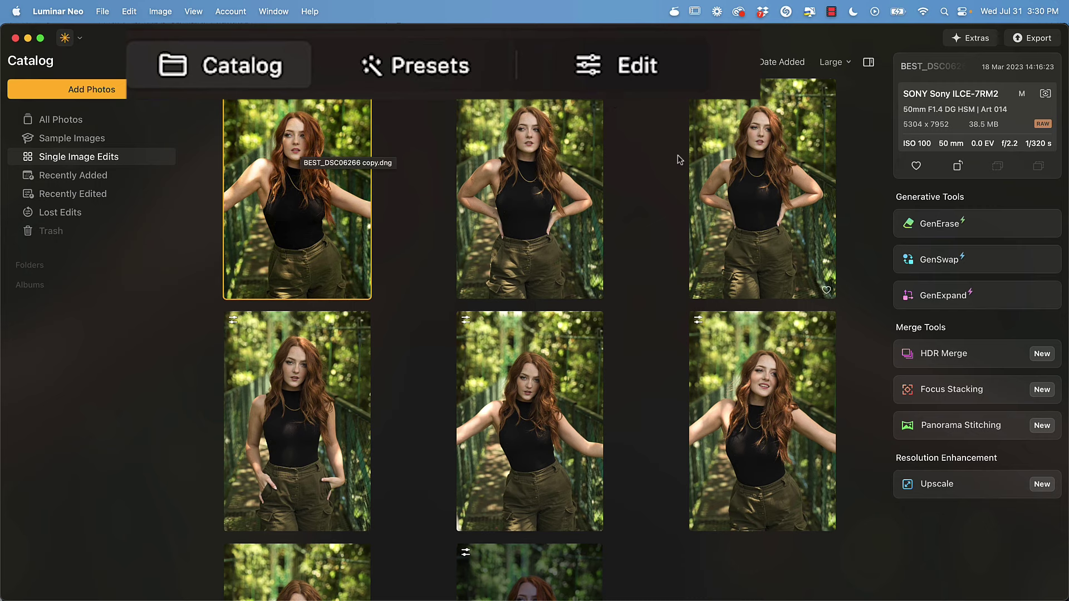
left_click(430, 61)
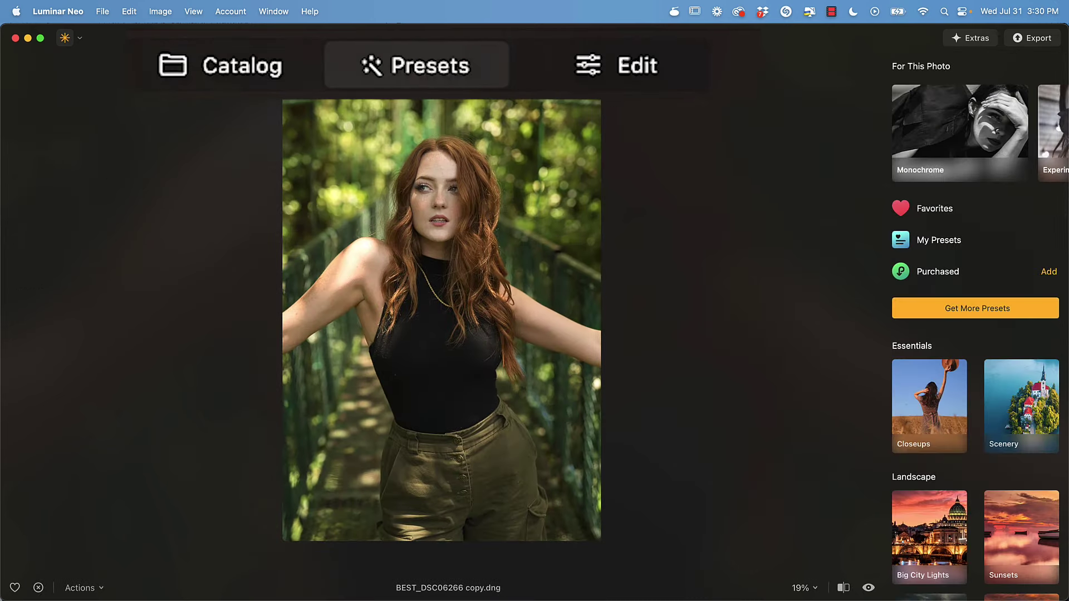
left_click(613, 52)
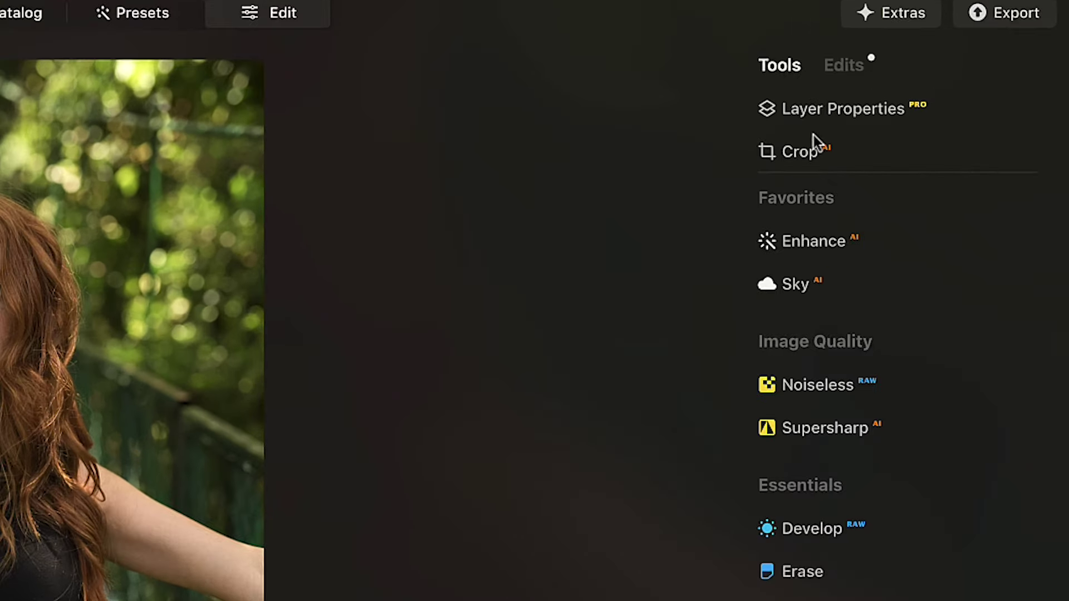
Look through the available editing tools and the Develop RAW settings already listed in the photo's edits
scroll(888, 427, "down", 15)
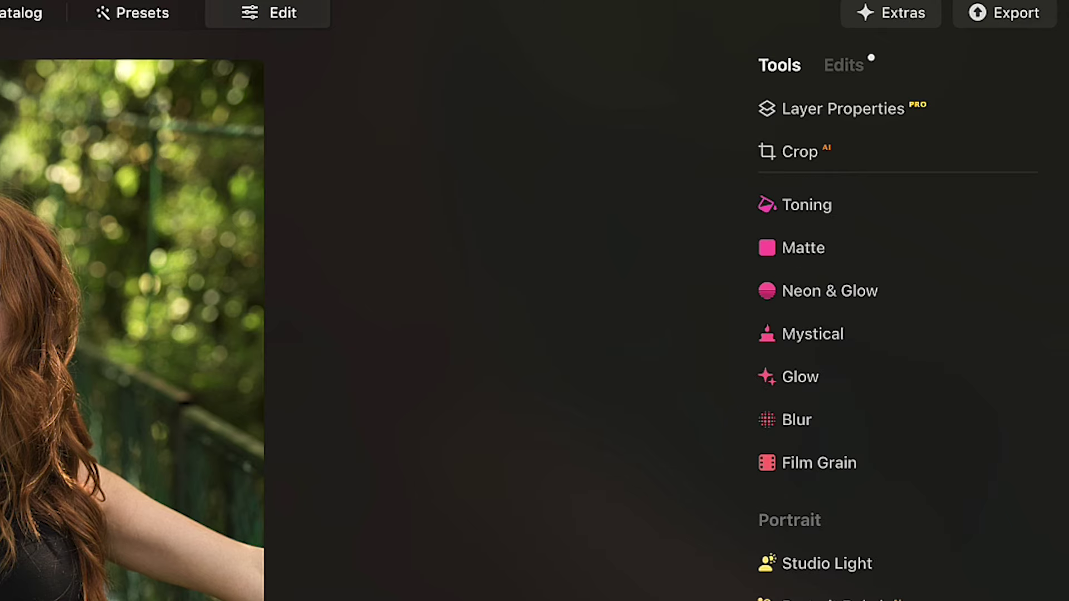
scroll(896, 389, "up", 15)
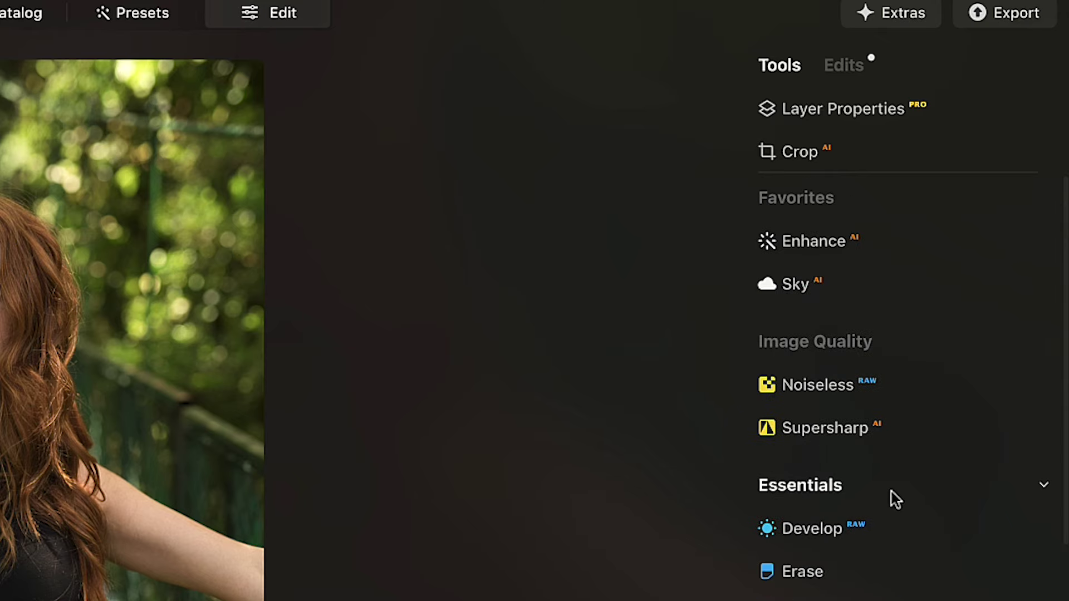
left_click(845, 64)
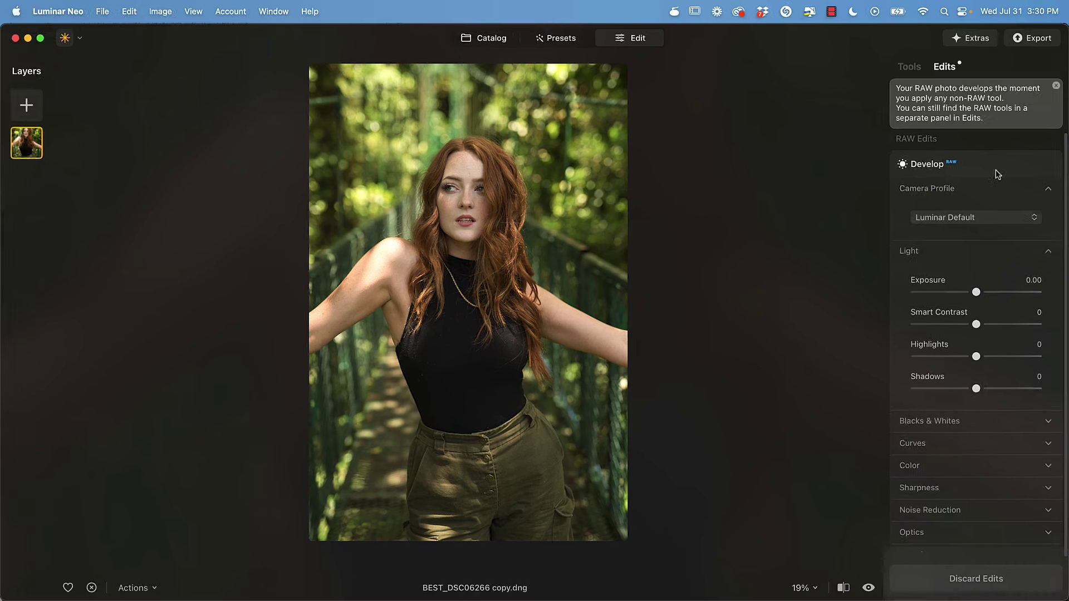
scroll(995, 171, "down", 3)
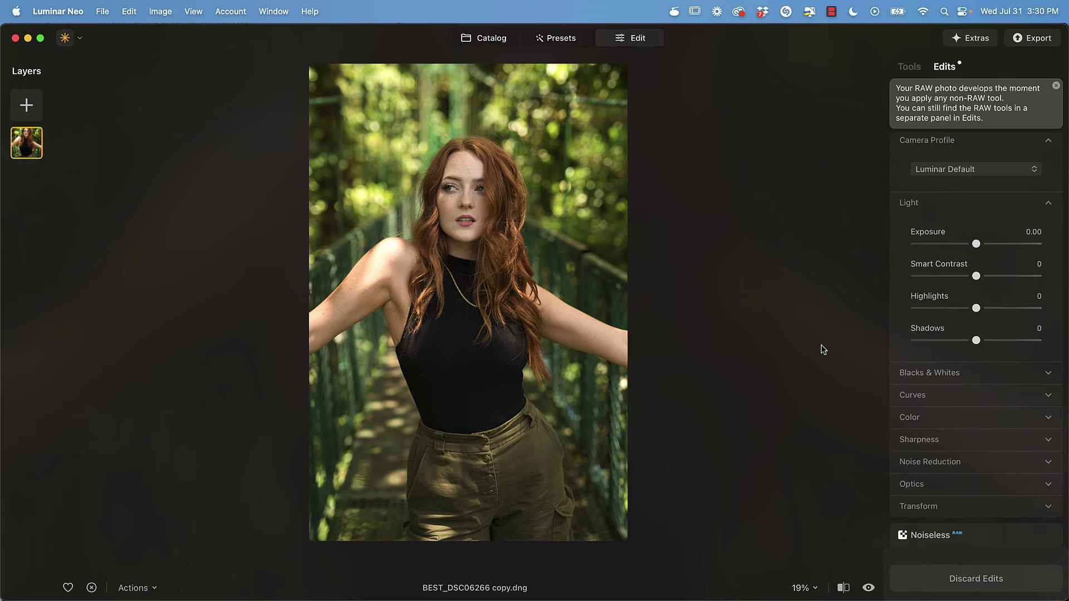
scroll(939, 110, "up", 3)
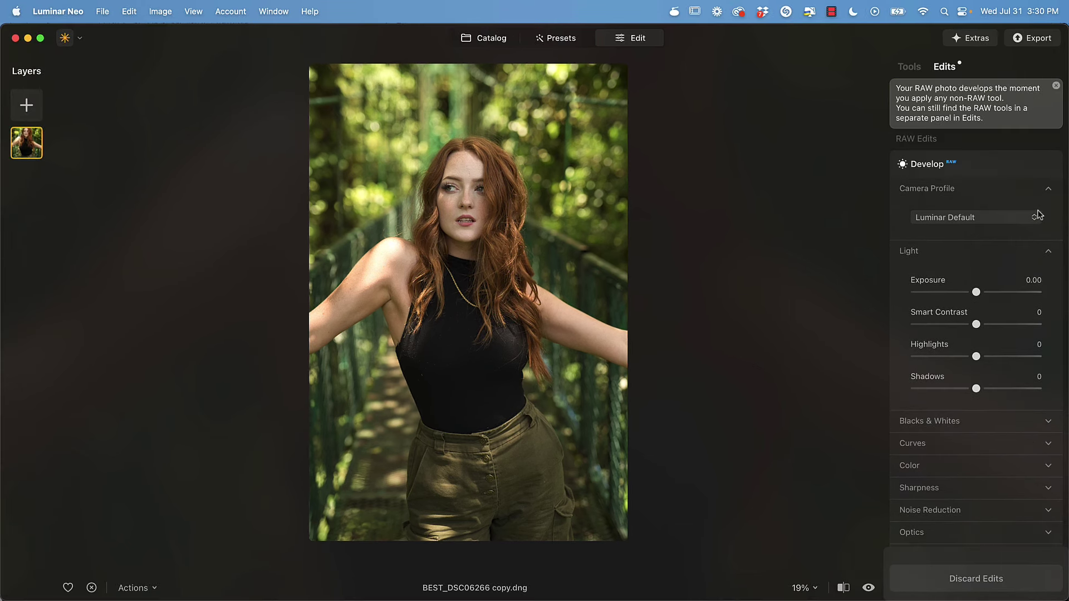
left_click(907, 66)
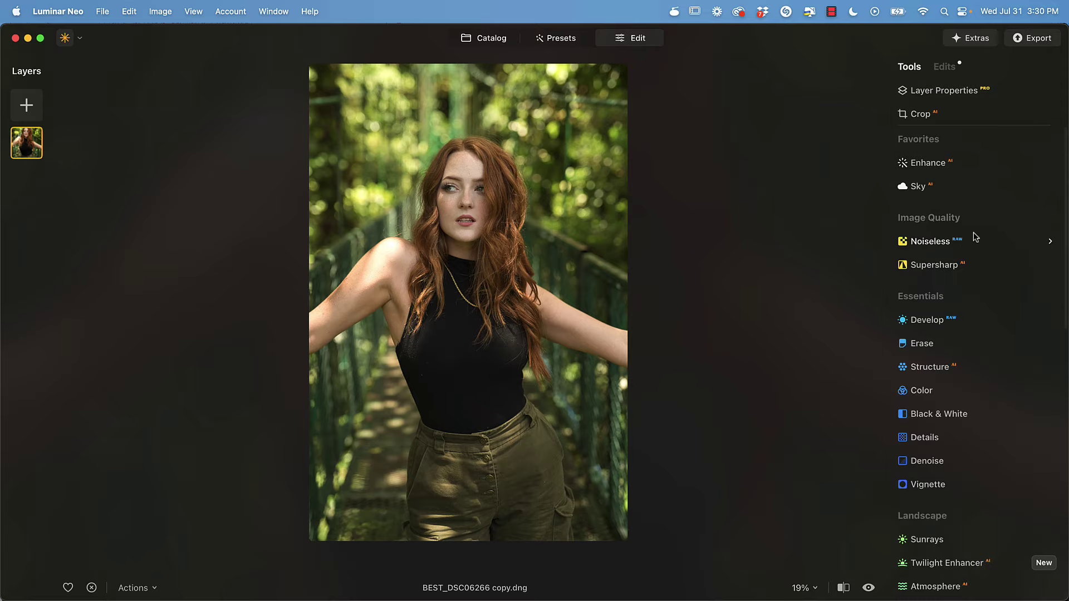
Examine the tool categories from Favorites to Portrait and compare them with the photo's list of RAW edits
scroll(974, 237, "down", 10)
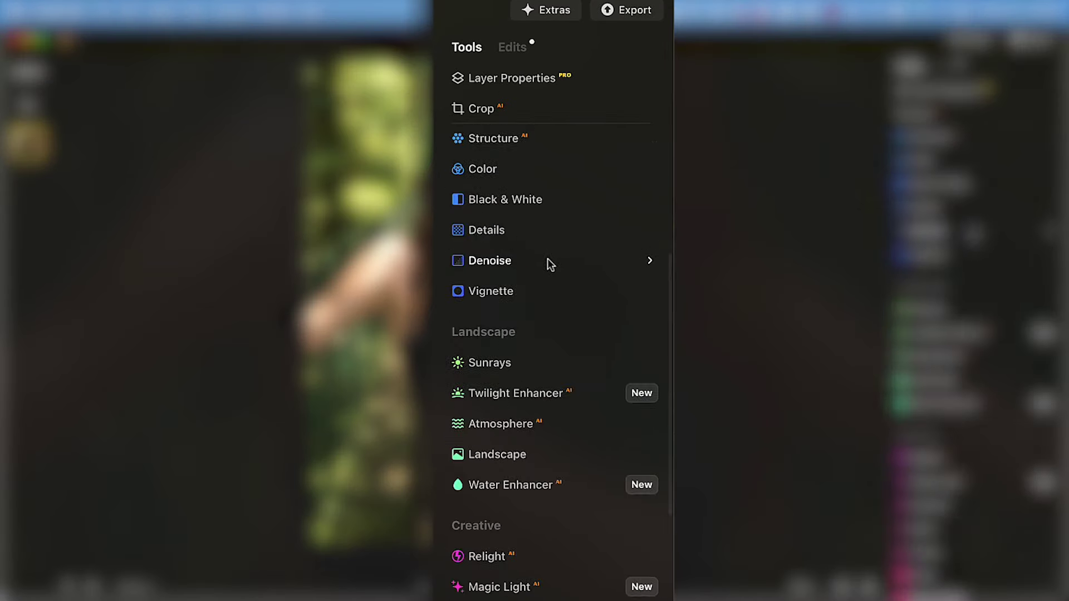
scroll(546, 258, "down", 10)
scroll(499, 447, "up", 8)
scroll(537, 270, "up", 7)
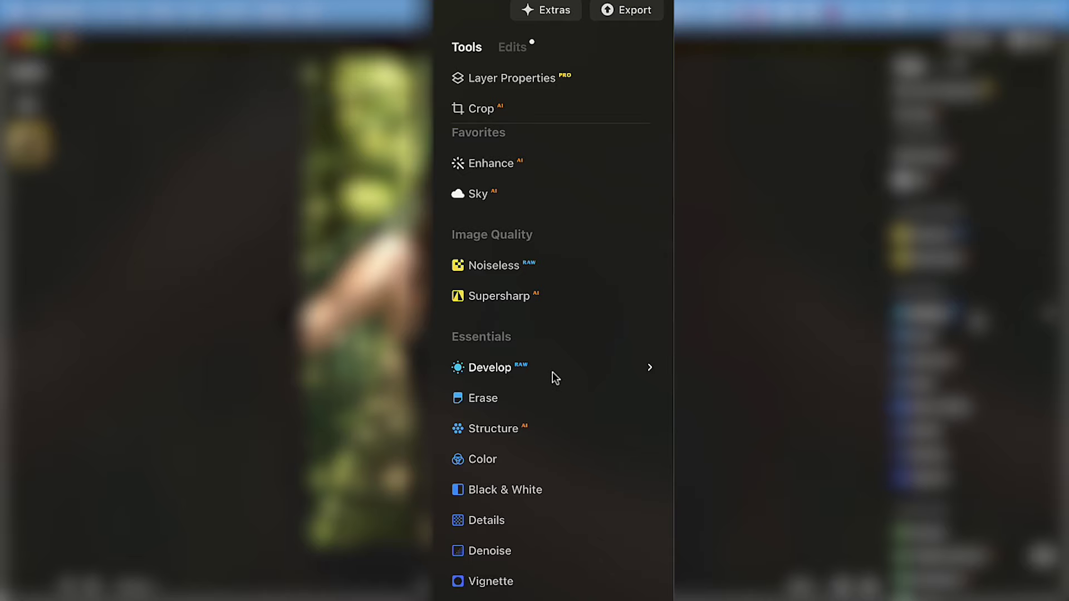
scroll(546, 357, "down", 8)
scroll(553, 267, "down", 5)
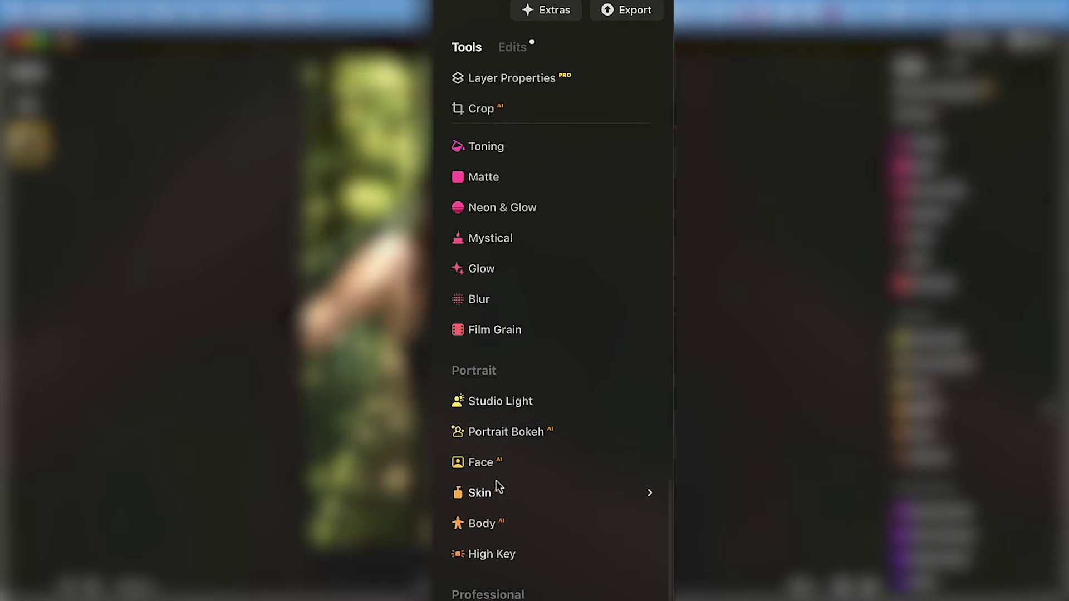
scroll(573, 434, "up", 15)
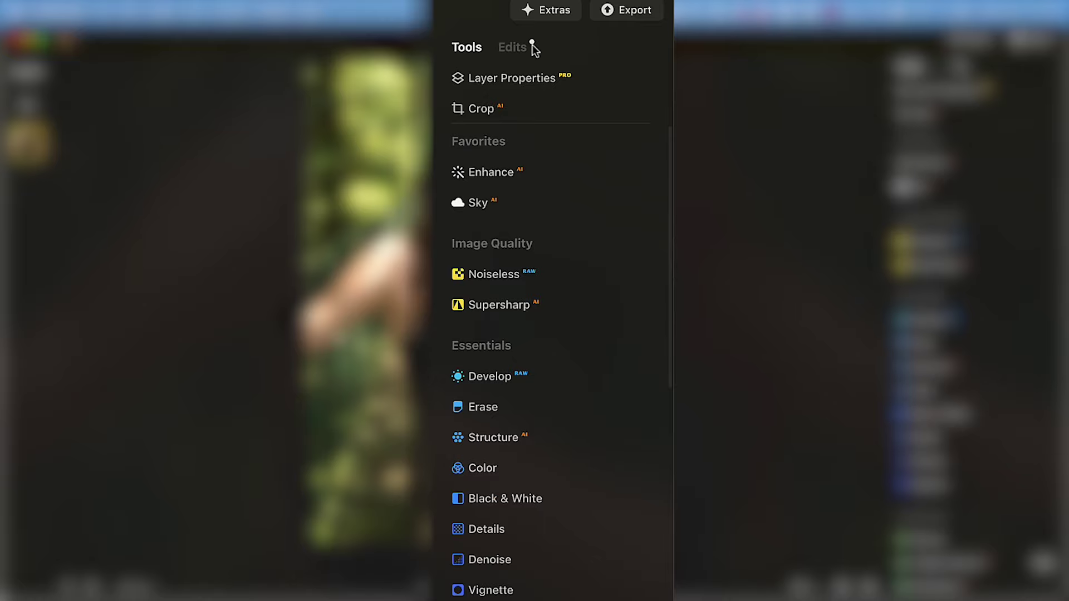
left_click(512, 47)
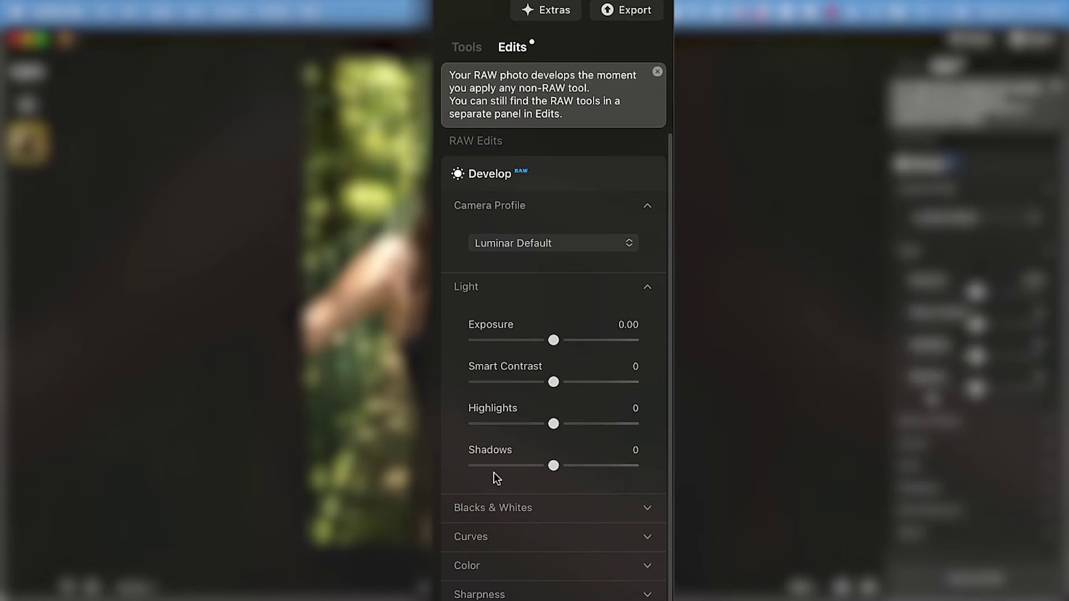
scroll(495, 478, "down", 2)
scroll(543, 484, "up", 2)
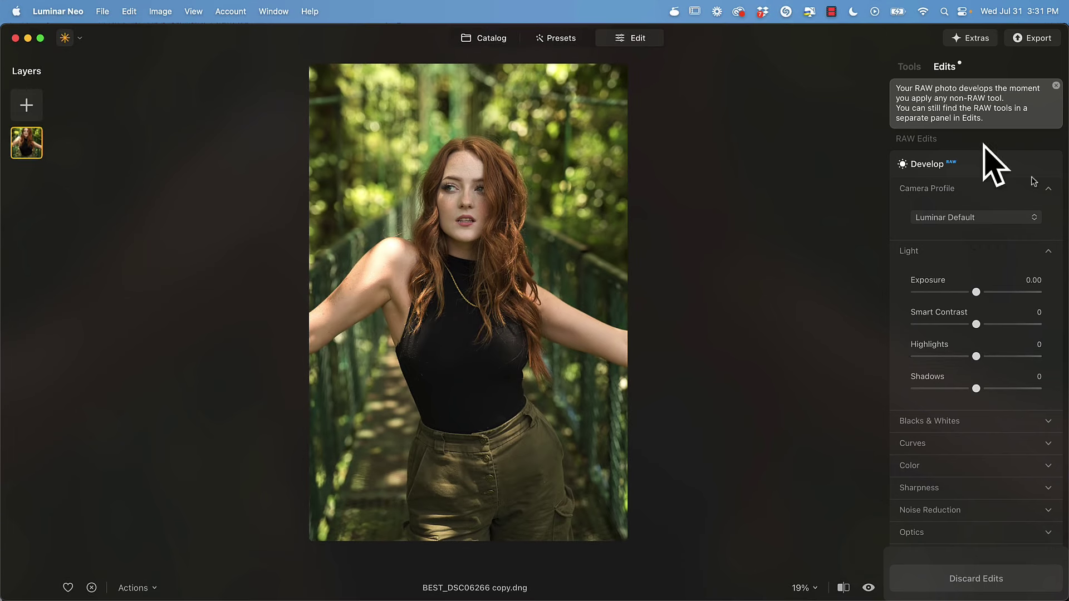
Open the Develop RAW tool and set its camera profile to Adobe Standard
left_click(909, 67)
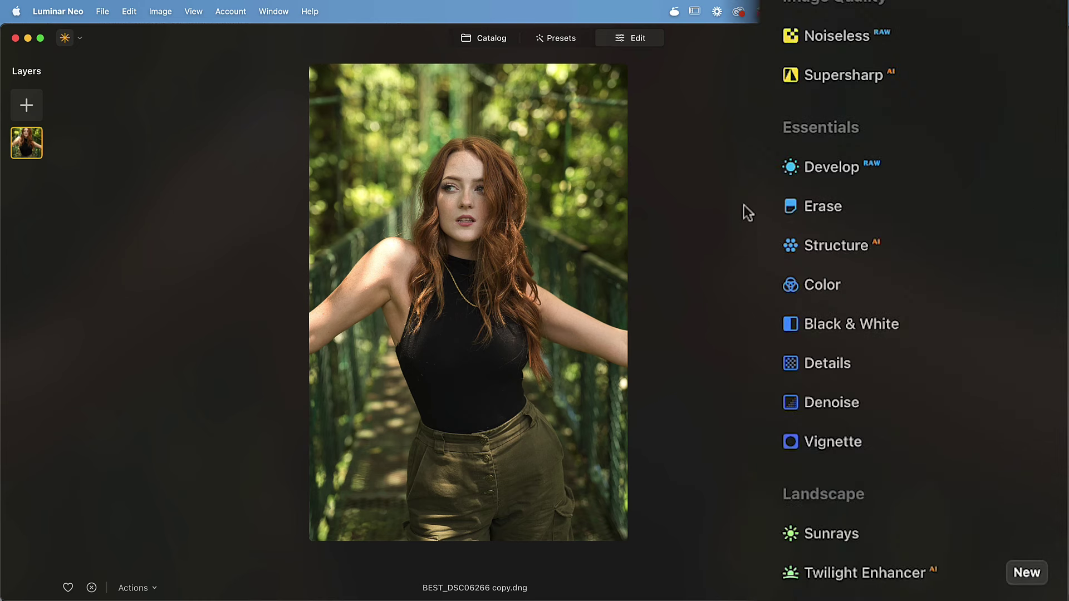
left_click(854, 166)
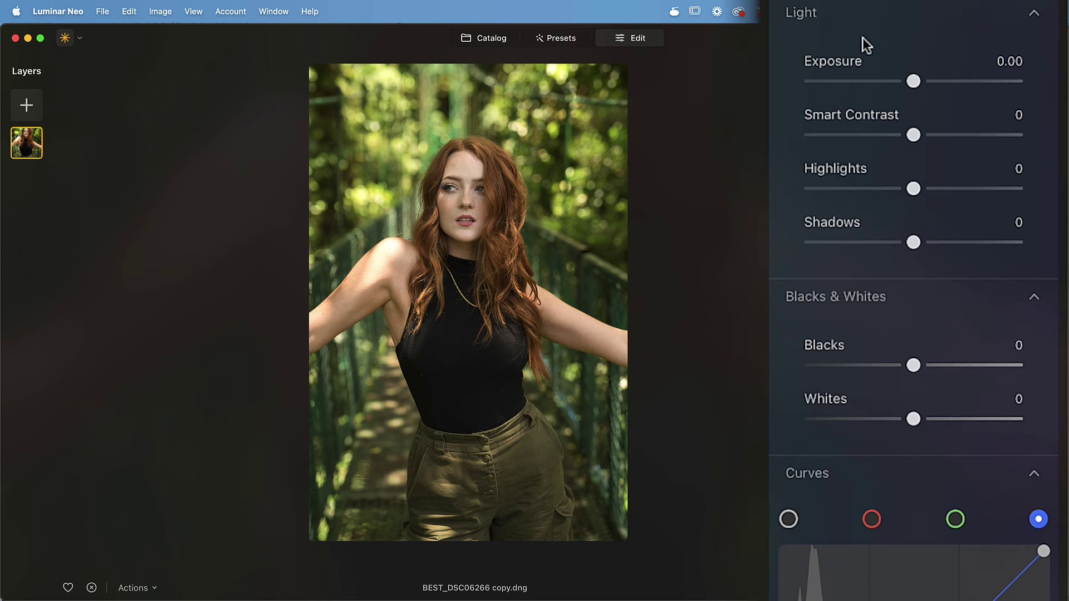
scroll(913, 278, "up", 5)
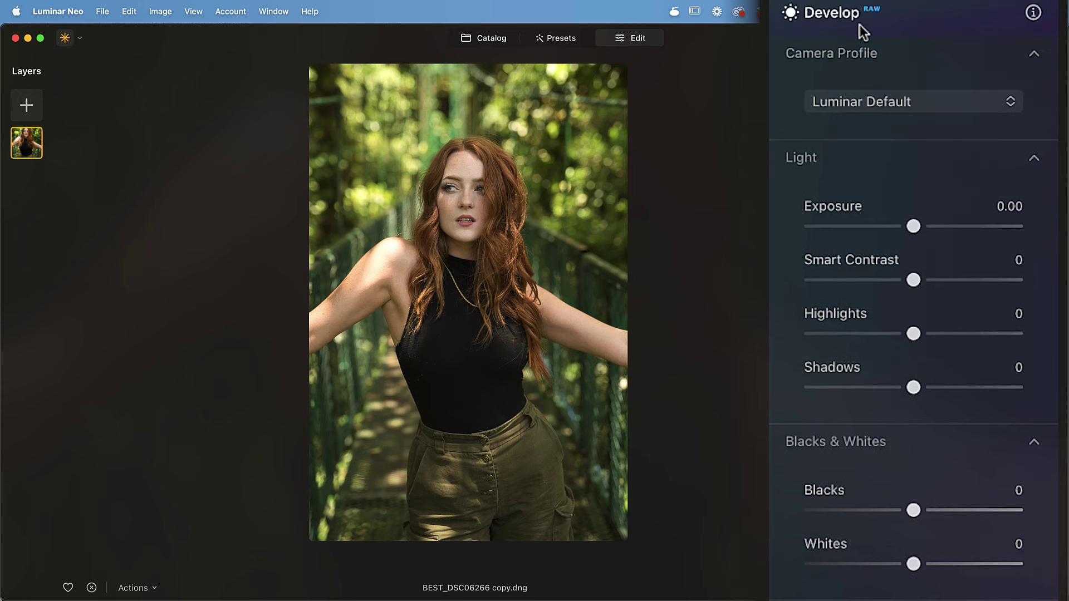
left_click(873, 105)
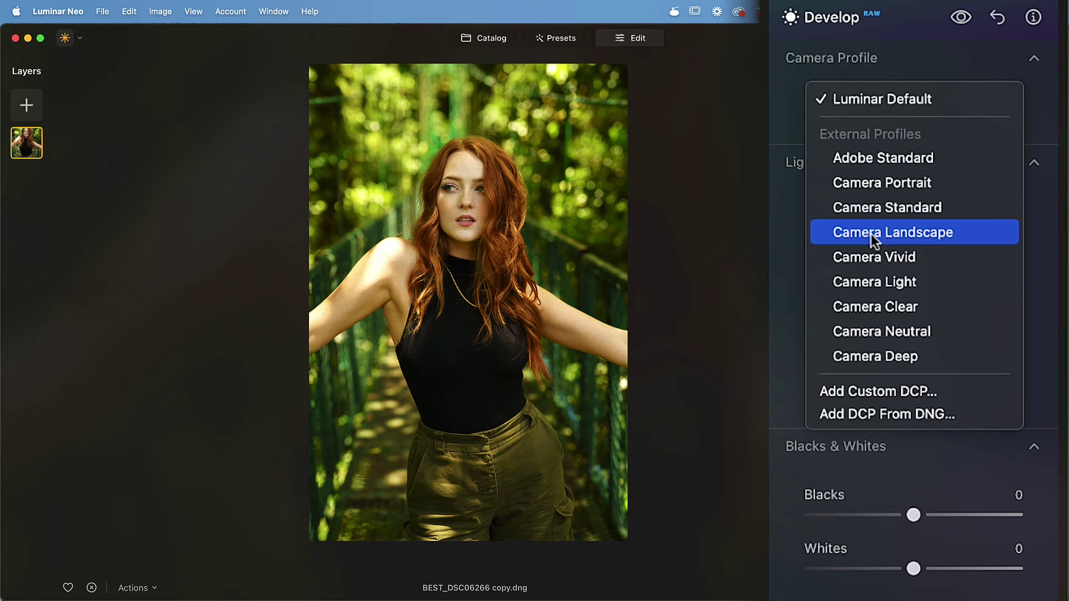
left_click(890, 156)
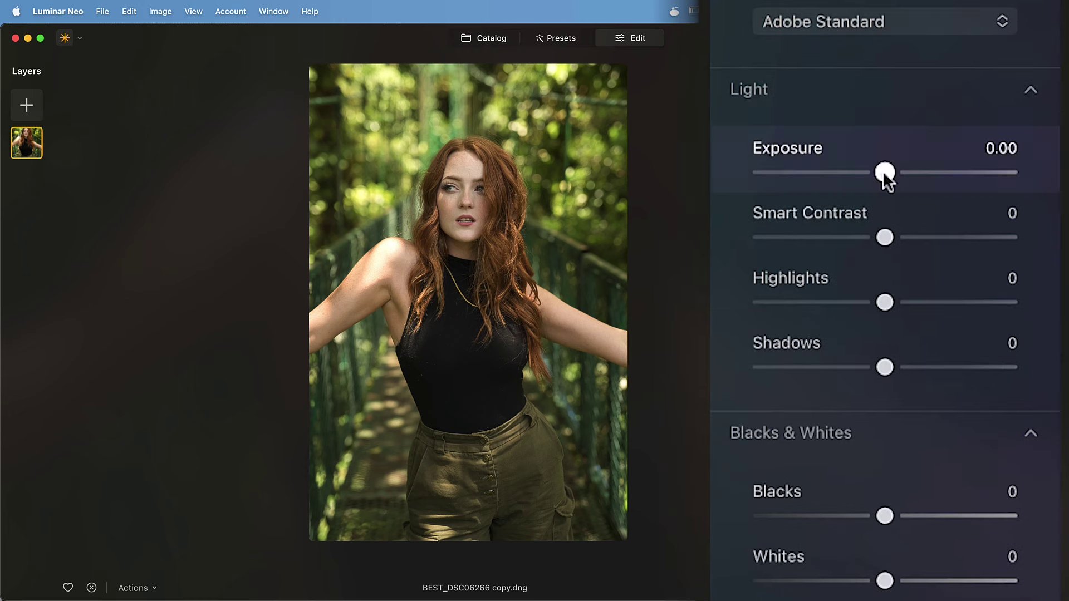
Set the Develop exposure to -0.15 and inspect the bright skin on the woman's shoulder at 100% zoom
left_click_drag(976, 269, 973, 269)
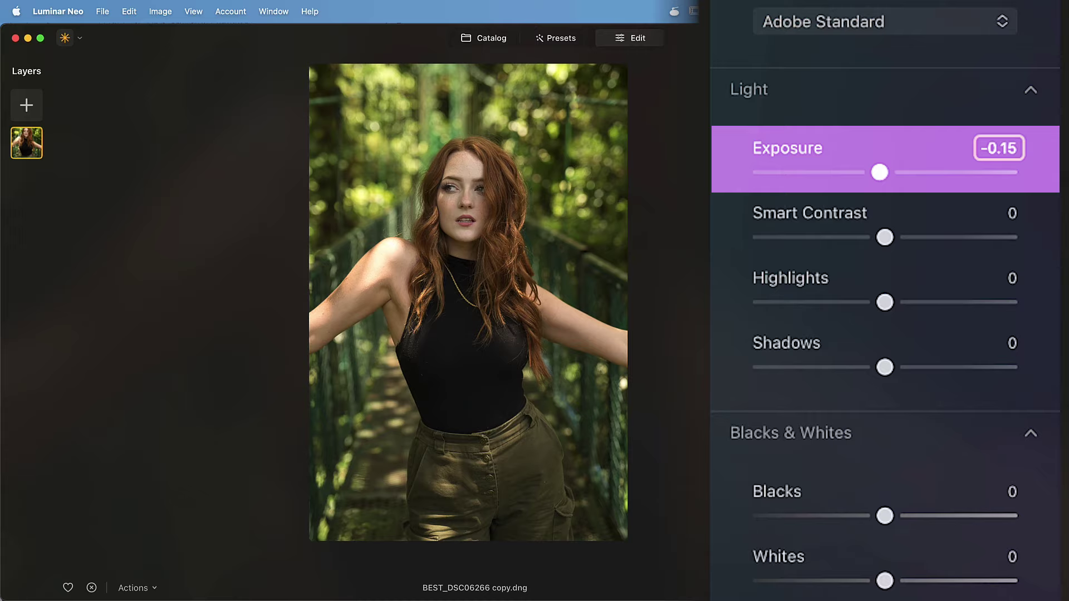
left_click(381, 267)
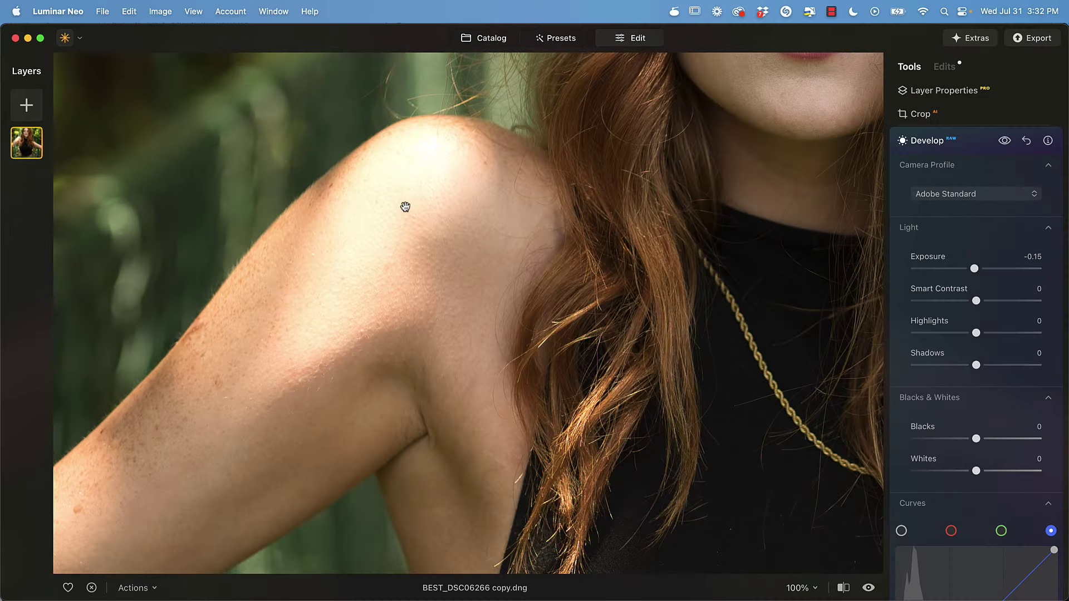
left_click(330, 256)
left_click(385, 251)
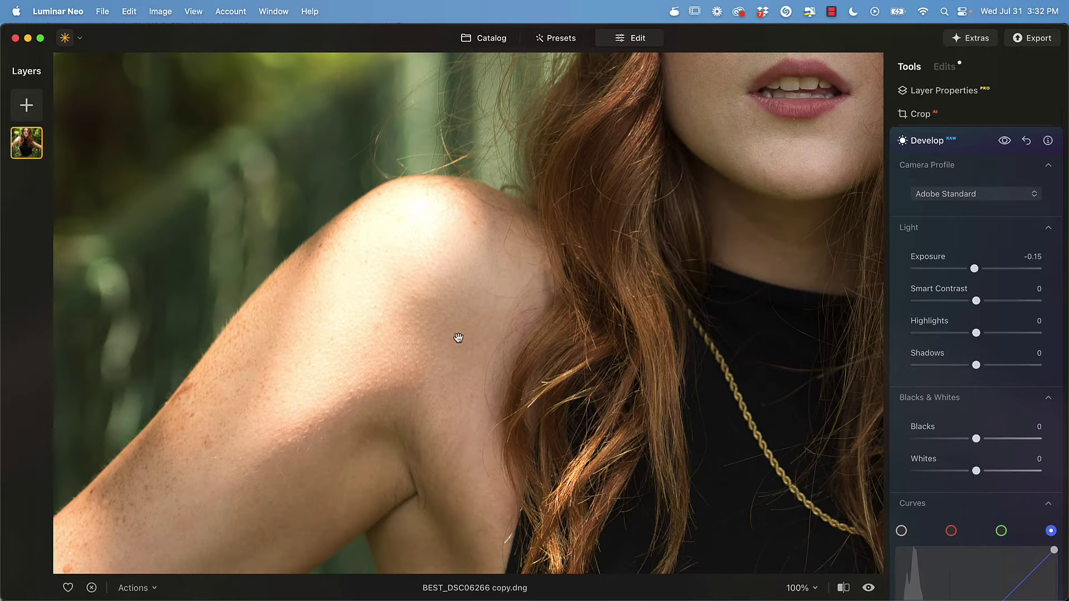
left_click(373, 345)
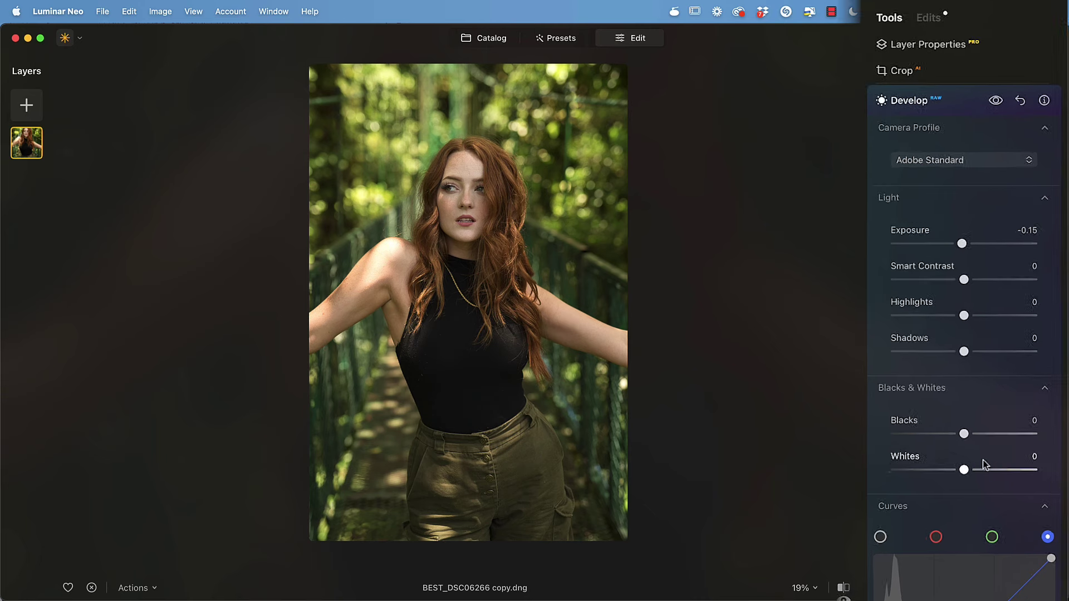
Balance the bright tones in Develop by setting Highlights to -24 and Whites to 16
left_click_drag(976, 470, 993, 471)
left_click_drag(913, 467, 910, 464)
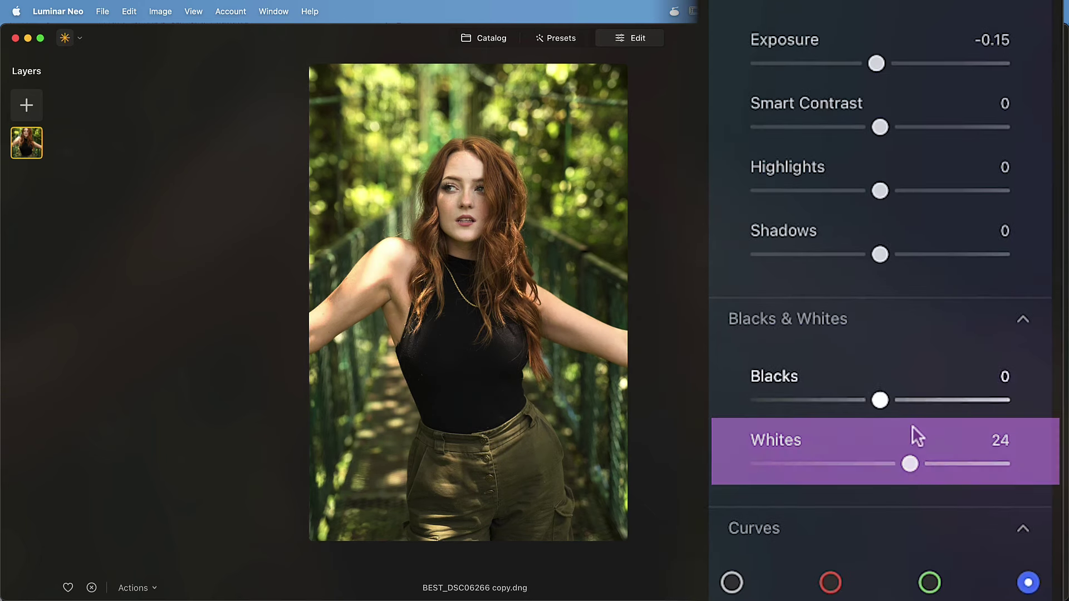
left_click_drag(880, 190, 829, 192)
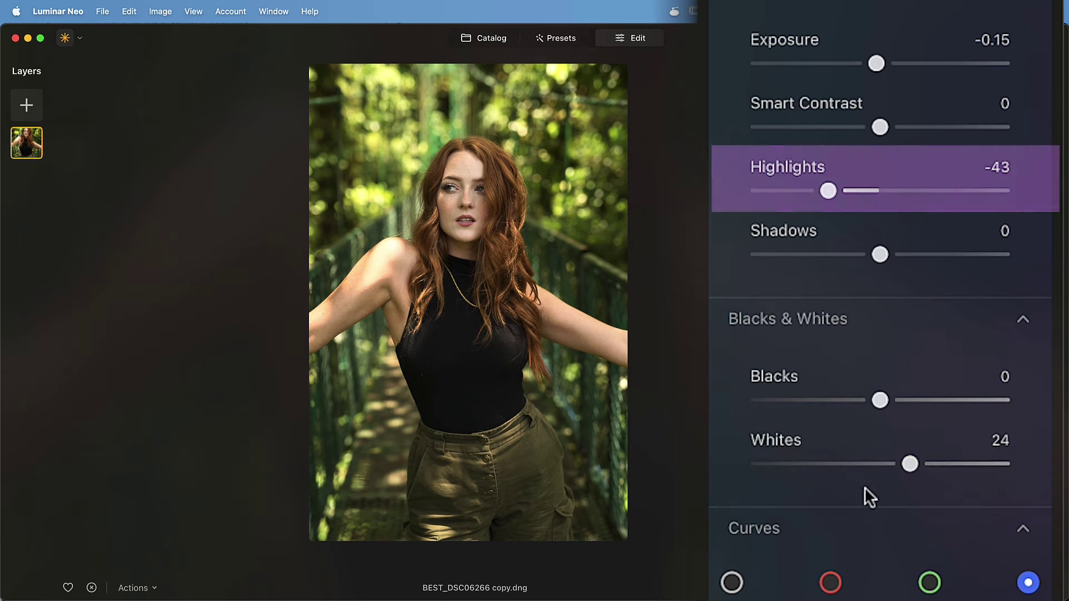
left_click_drag(909, 464, 891, 465)
mouse_move(909, 463)
left_mouse_down()
mouse_move(887, 461)
mouse_move(915, 464)
left_mouse_up()
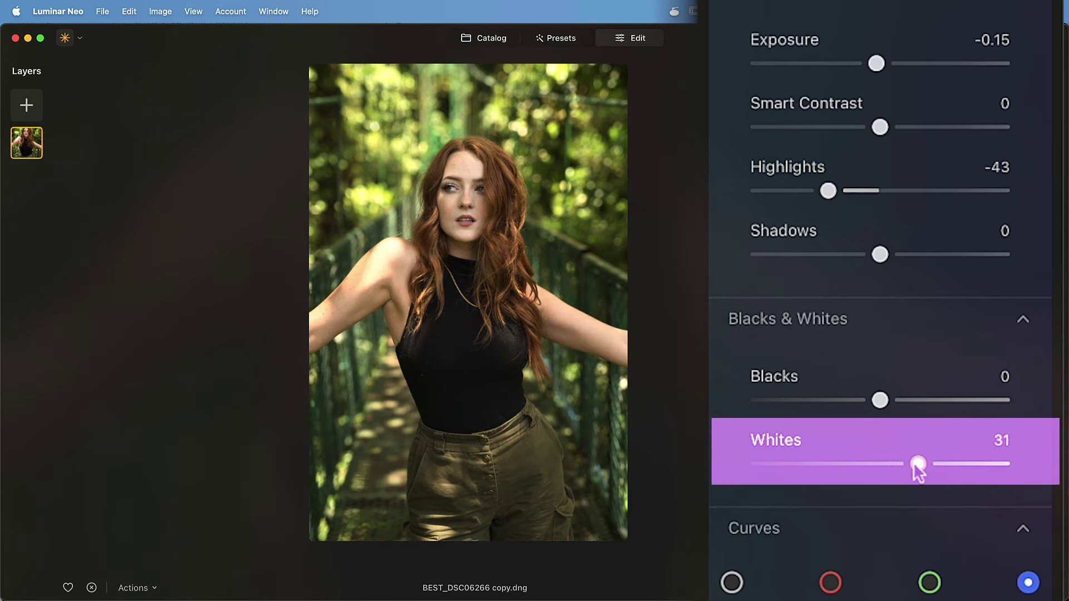
mouse_move(829, 190)
left_mouse_down()
mouse_move(843, 193)
mouse_move(831, 196)
left_mouse_up()
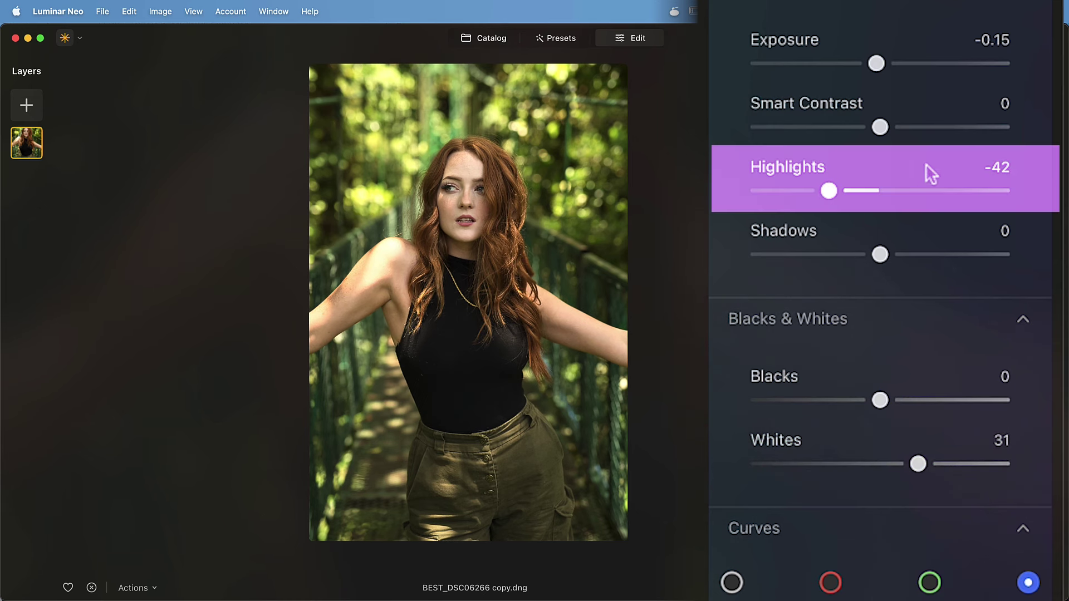
left_click(1007, 170)
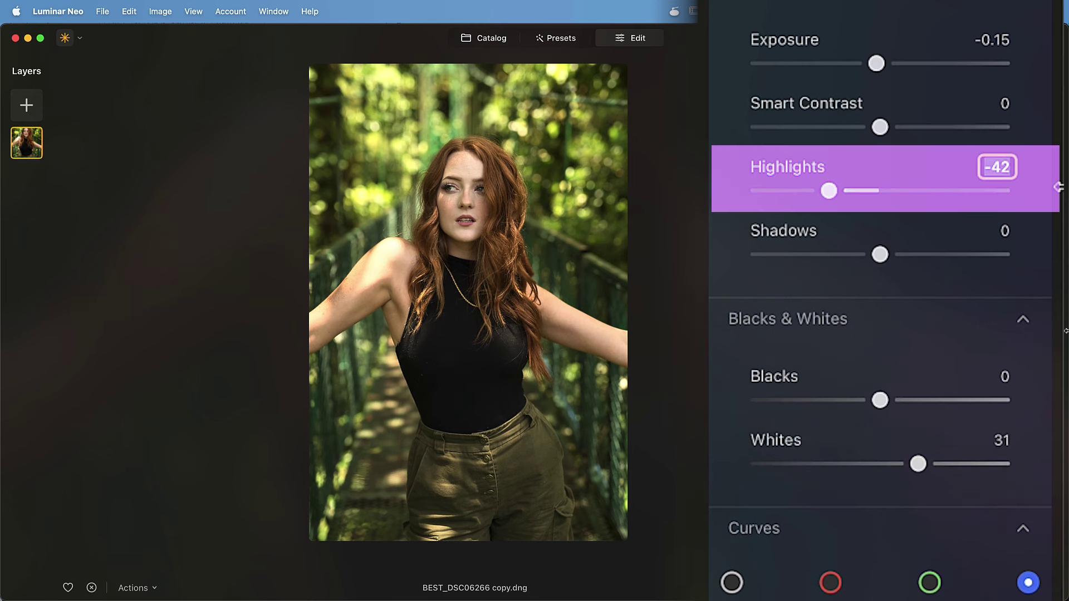
key("BackSpace")
key("Return")
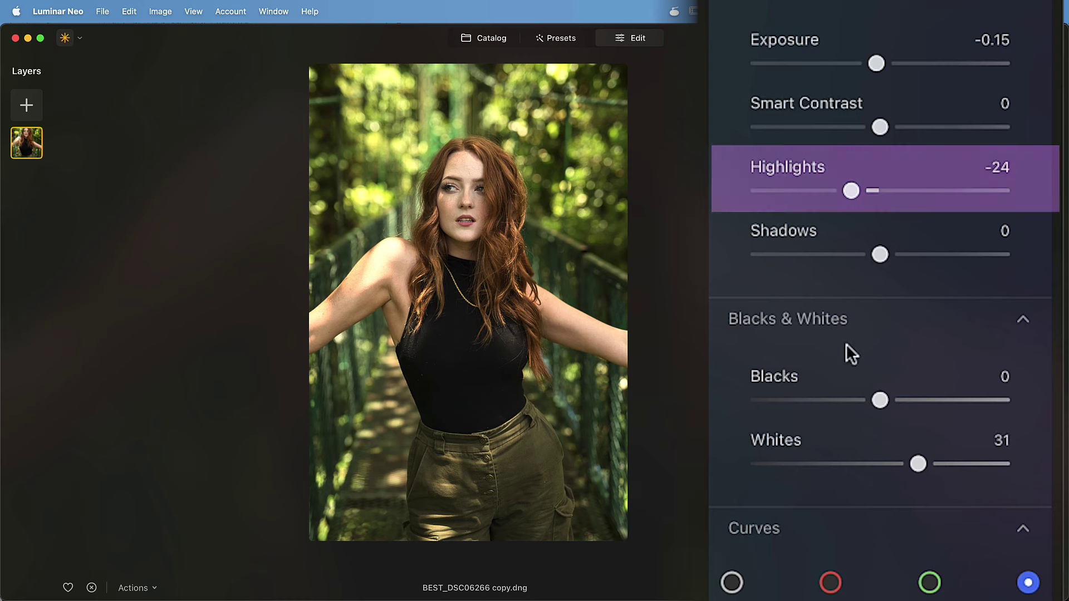
mouse_move(918, 464)
left_mouse_down()
mouse_move(894, 465)
mouse_move(919, 466)
left_mouse_up()
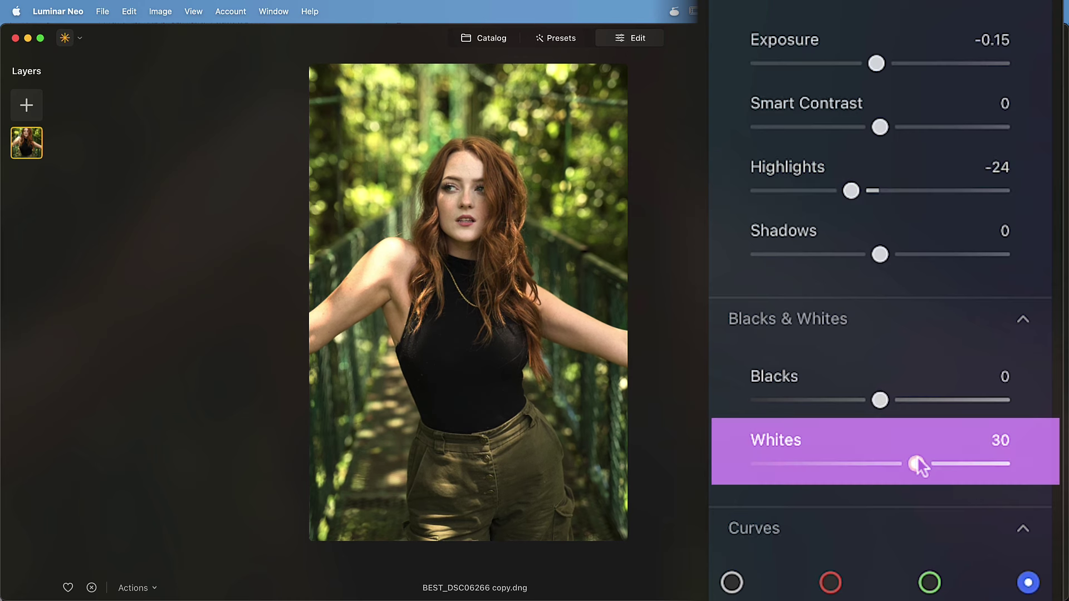
left_click(1000, 440)
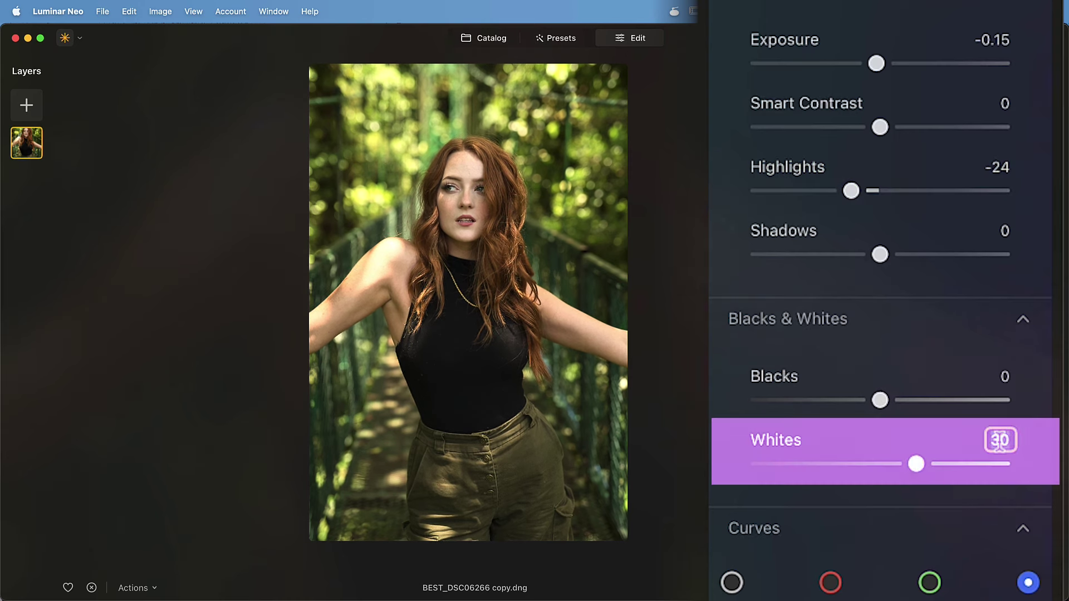
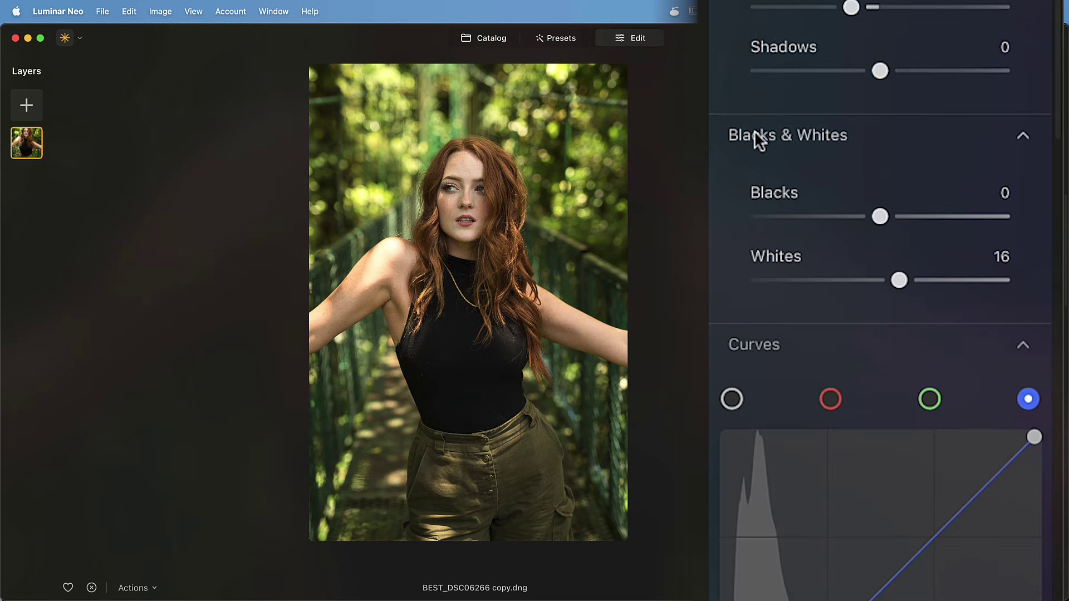
Cool the photo by setting the Develop color temperature to 6037
scroll(888, 326, "down", 5)
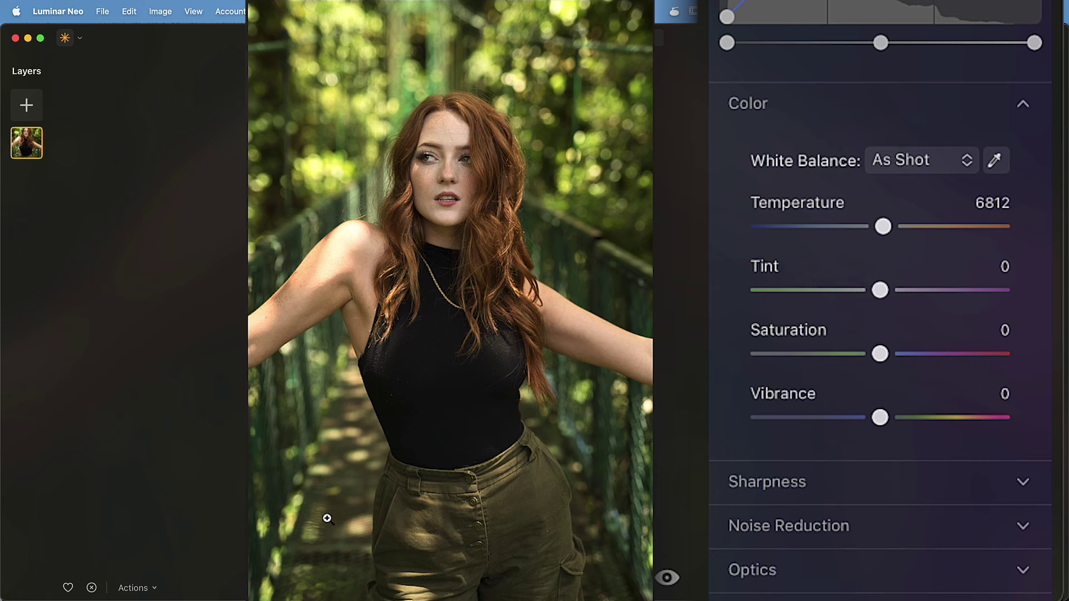
left_click_drag(883, 227, 872, 227)
left_click(992, 203)
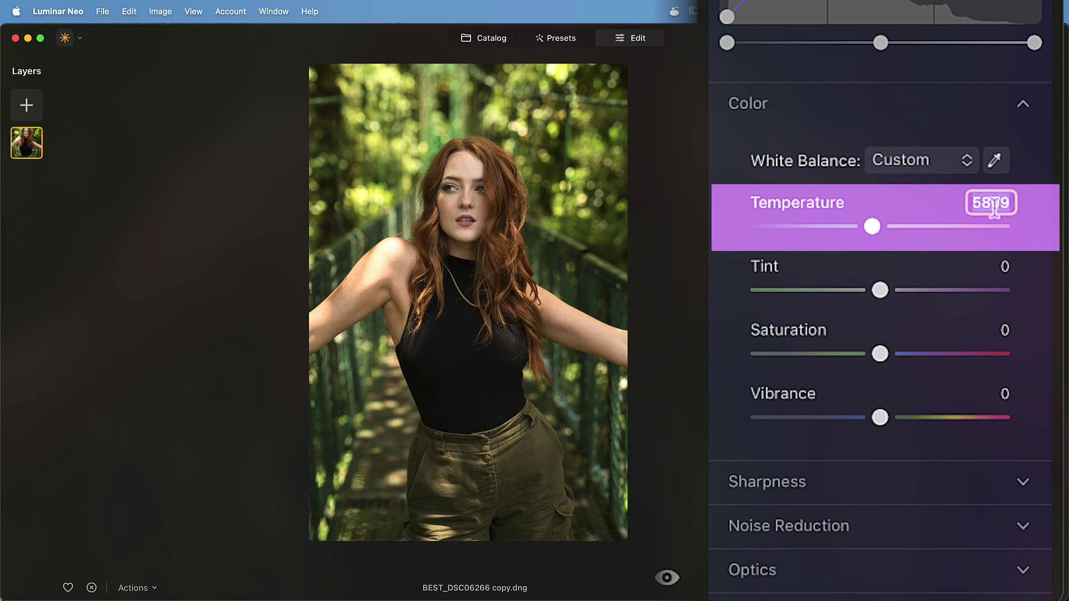
type("6037")
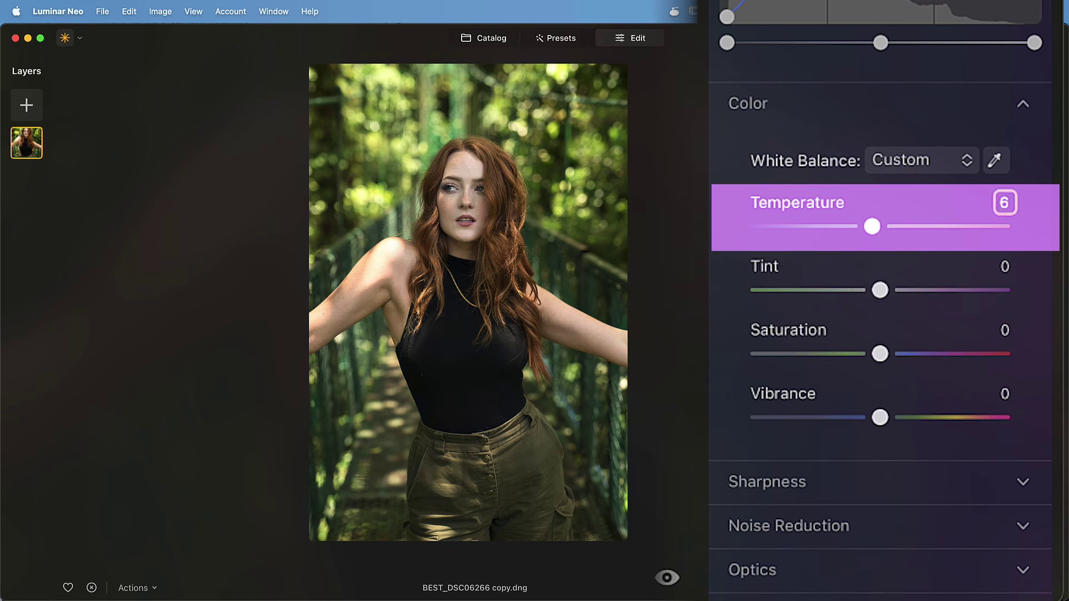
key("Return")
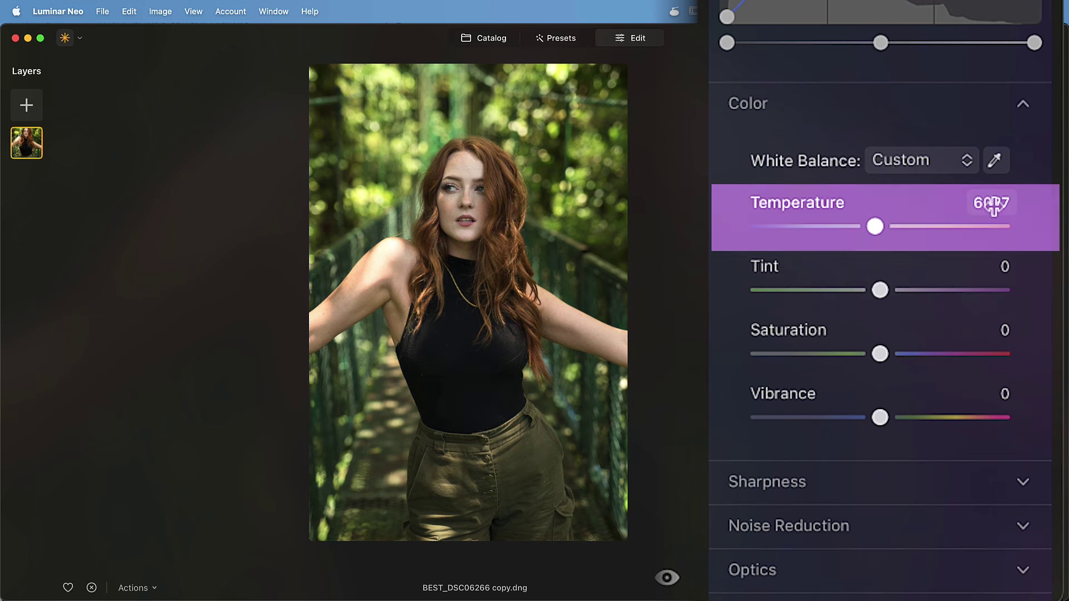
Strengthen the colors in Develop by setting Saturation to 26 and Vibrance to 21
scroll(1003, 122, "down", 5)
scroll(1004, 122, "down", 1)
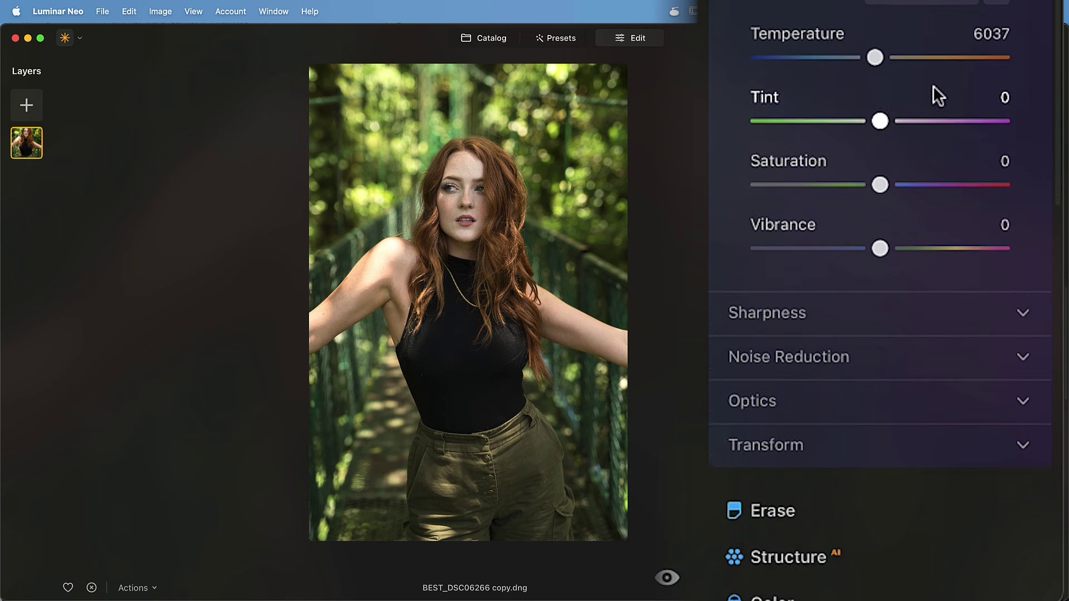
left_click_drag(879, 185, 915, 185)
left_click_drag(880, 249, 904, 253)
mouse_move(922, 190)
left_mouse_down()
mouse_move(878, 191)
mouse_move(919, 195)
left_mouse_up()
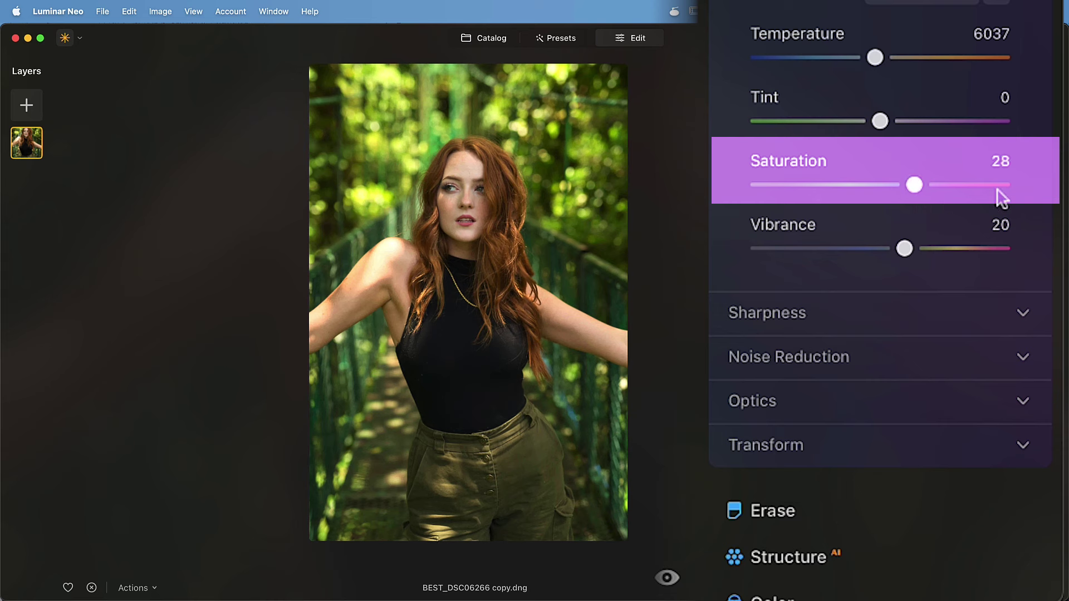
left_click(1004, 161)
key("BackSpace")
type("6")
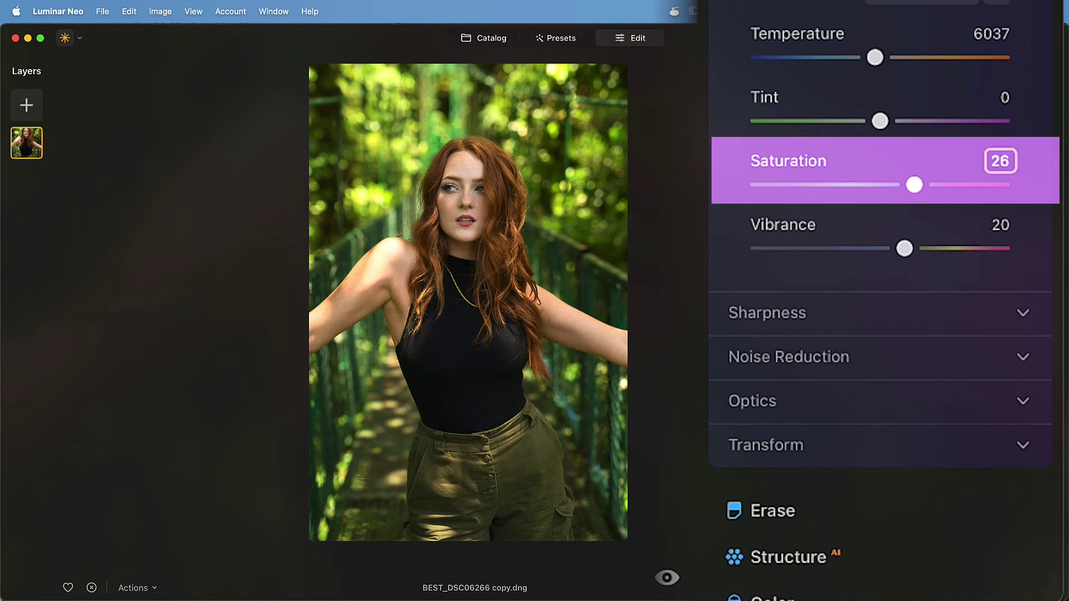
key("Return")
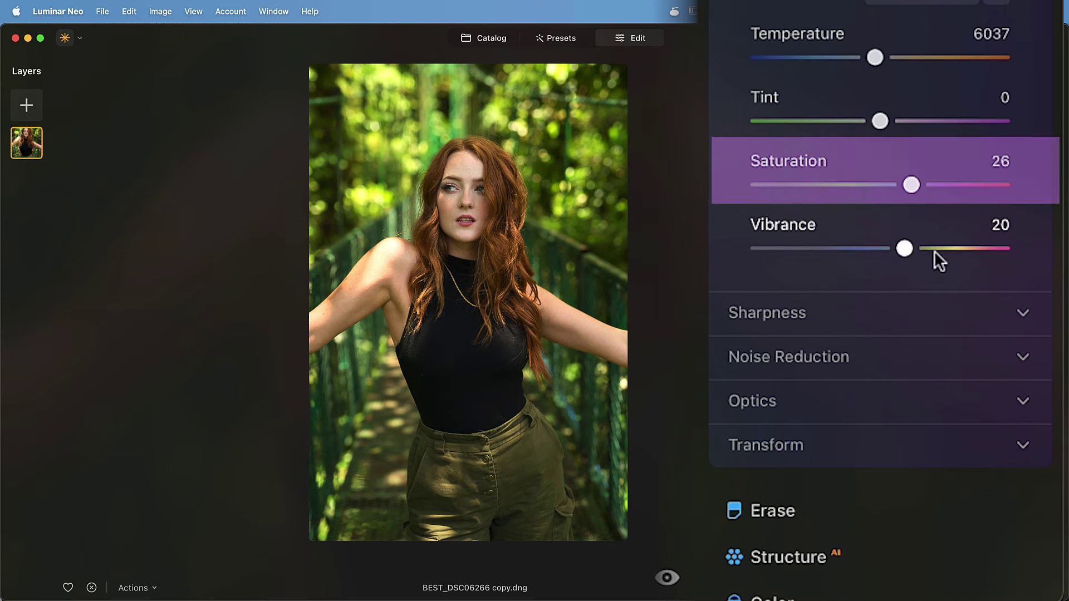
left_click_drag(904, 248, 901, 248)
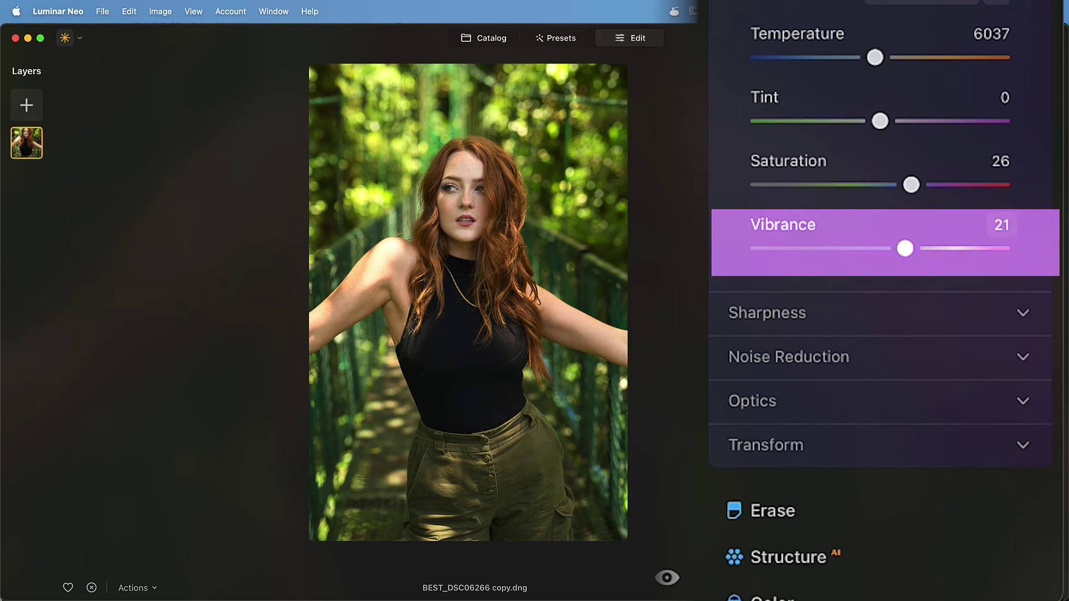
Add a point near the middle of the blue channel curve and raise it slightly to add blue to the midtones
scroll(722, 225, "up", 5)
scroll(722, 225, "up", 3)
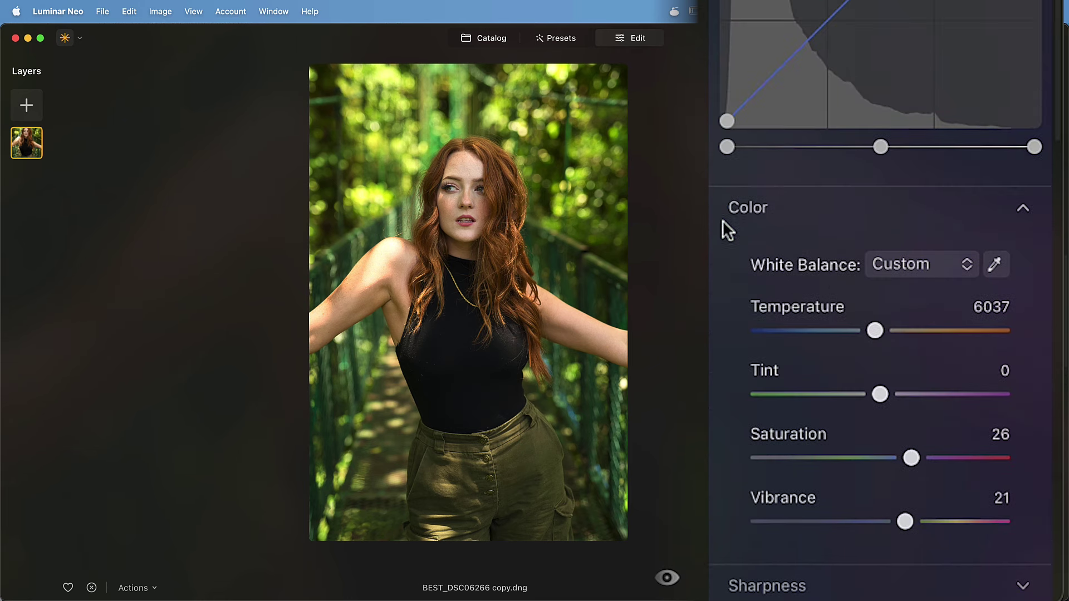
scroll(882, 278, "up", 5)
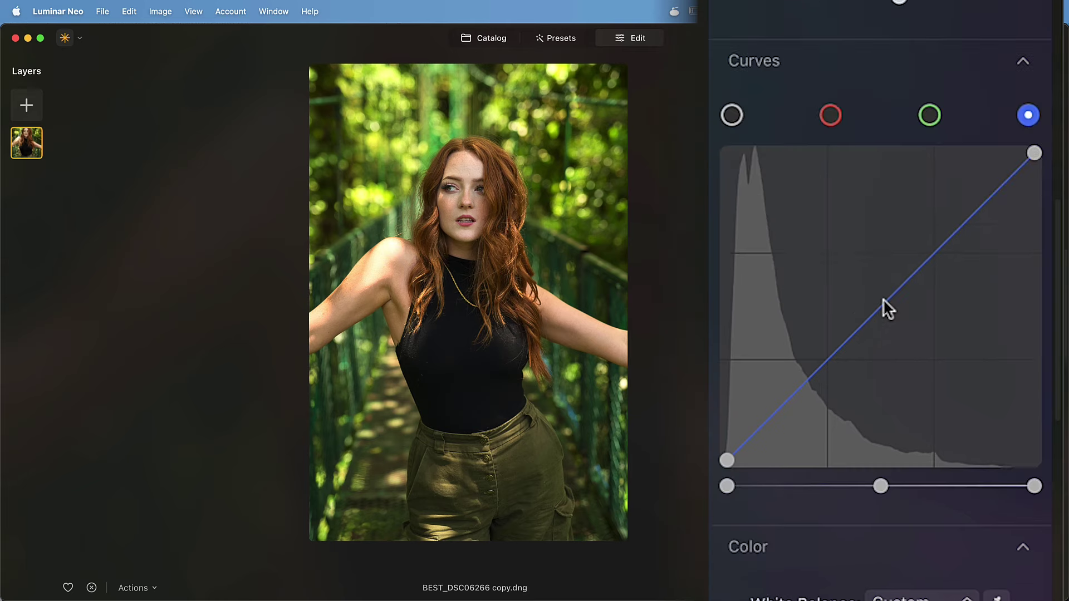
left_click(757, 85)
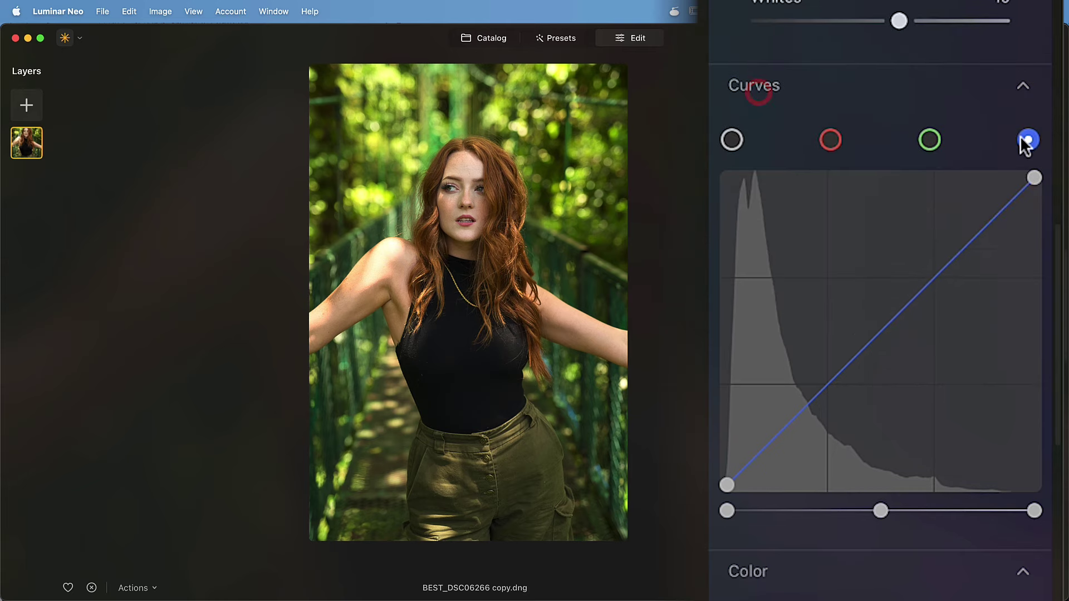
left_click(1028, 139)
left_click_drag(882, 329, 872, 316)
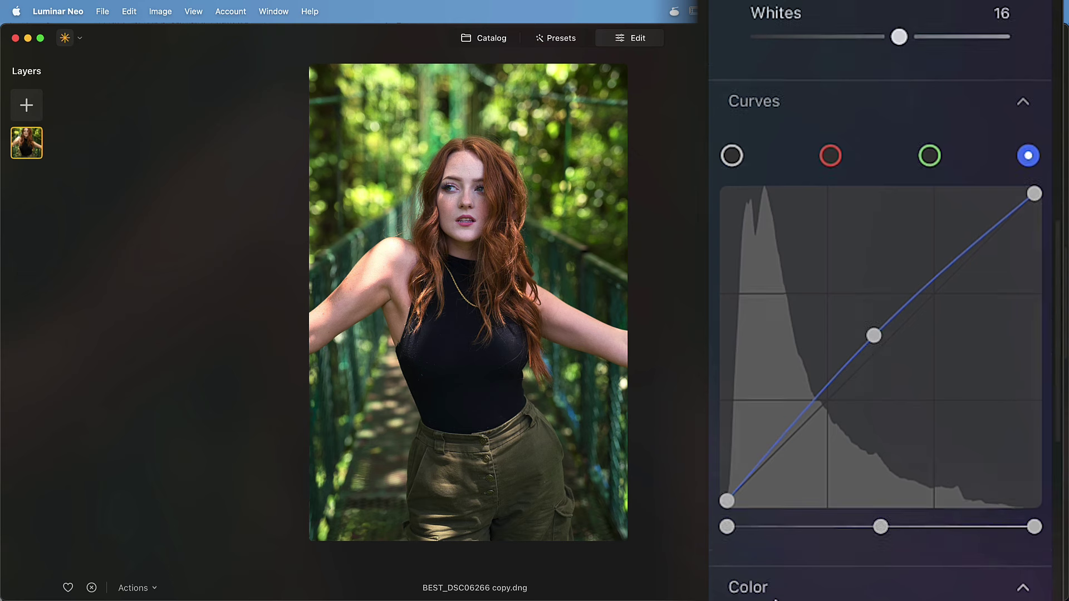
Compare the photo with and without the Develop adjustments several times
scroll(835, 435, "up", 15)
left_click(934, 83)
left_click(934, 83)
left_click(934, 83)
left_click(934, 84)
left_click(934, 84)
left_click(934, 84)
left_click(934, 84)
left_click(932, 87)
left_click(933, 86)
left_click(933, 87)
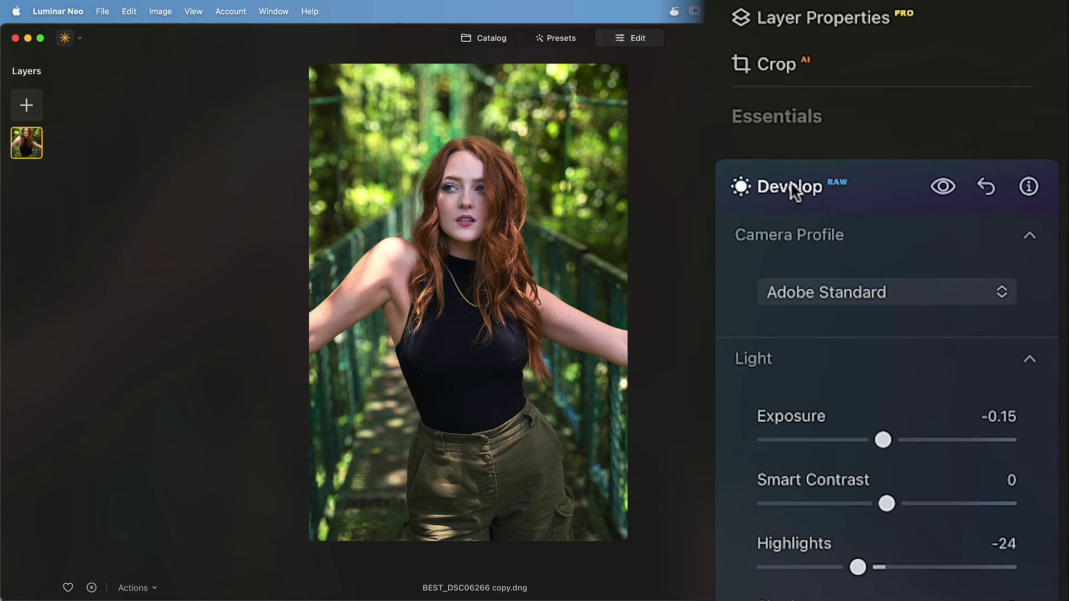
Close the Develop tool and review its settings in the photo's list of RAW edits, returning to the tools list
left_click(790, 181)
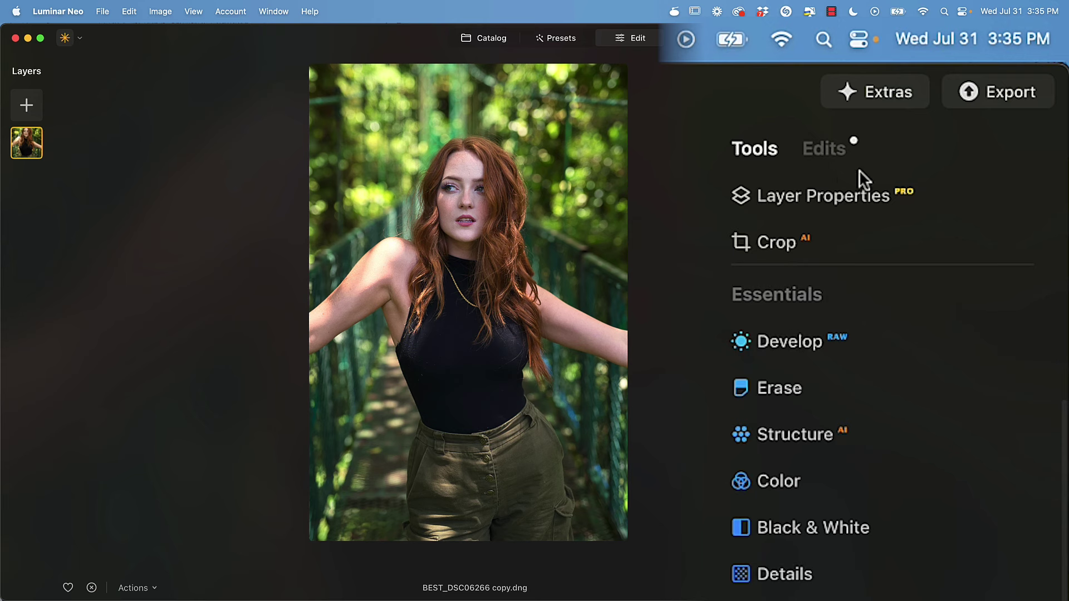
left_click(827, 152)
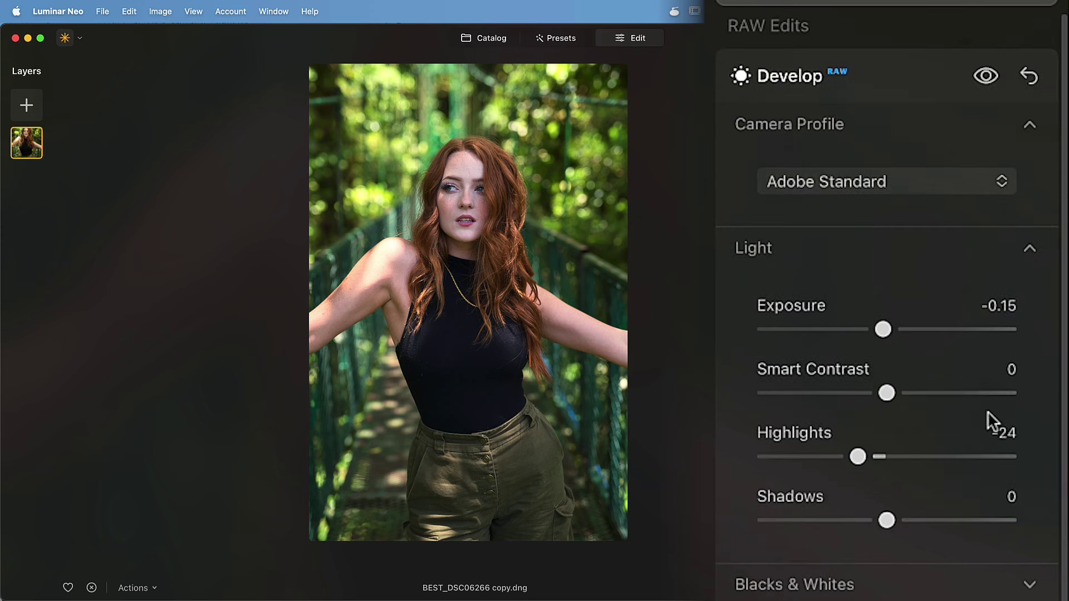
left_click(798, 81)
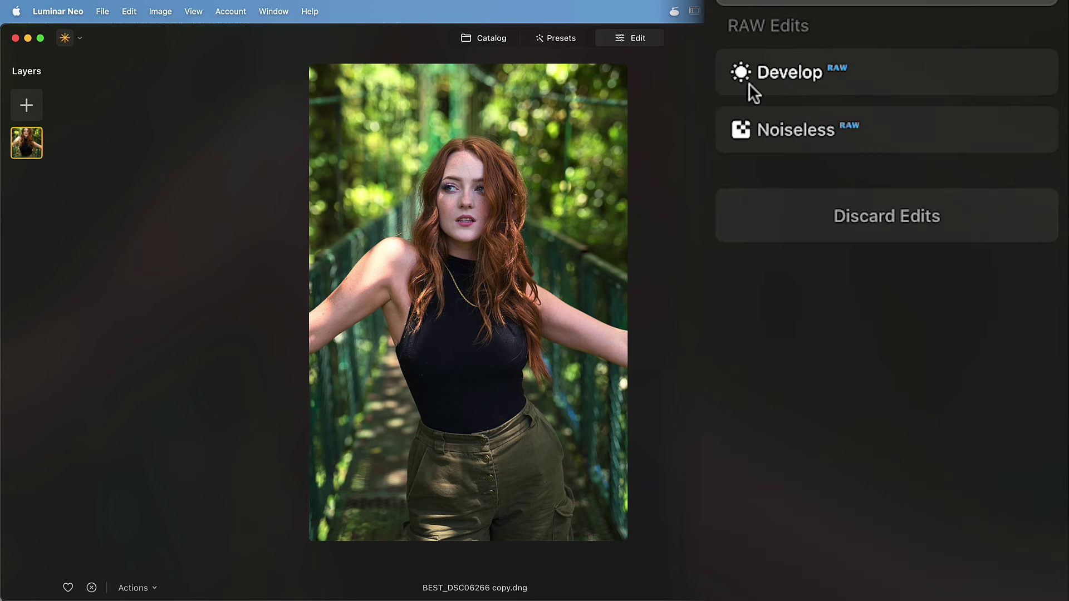
left_click(817, 73)
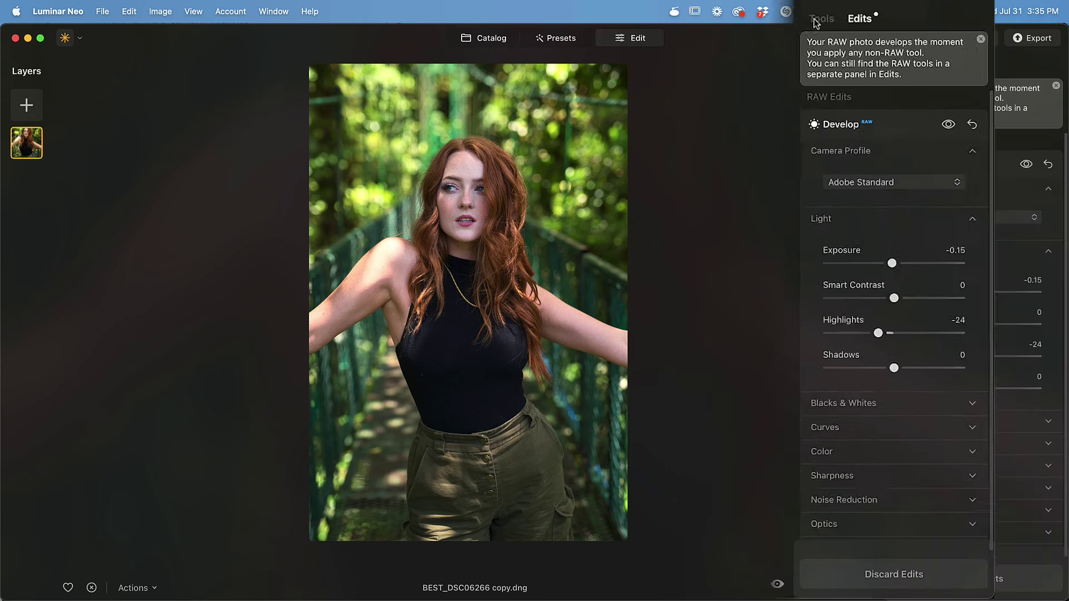
left_click(907, 67)
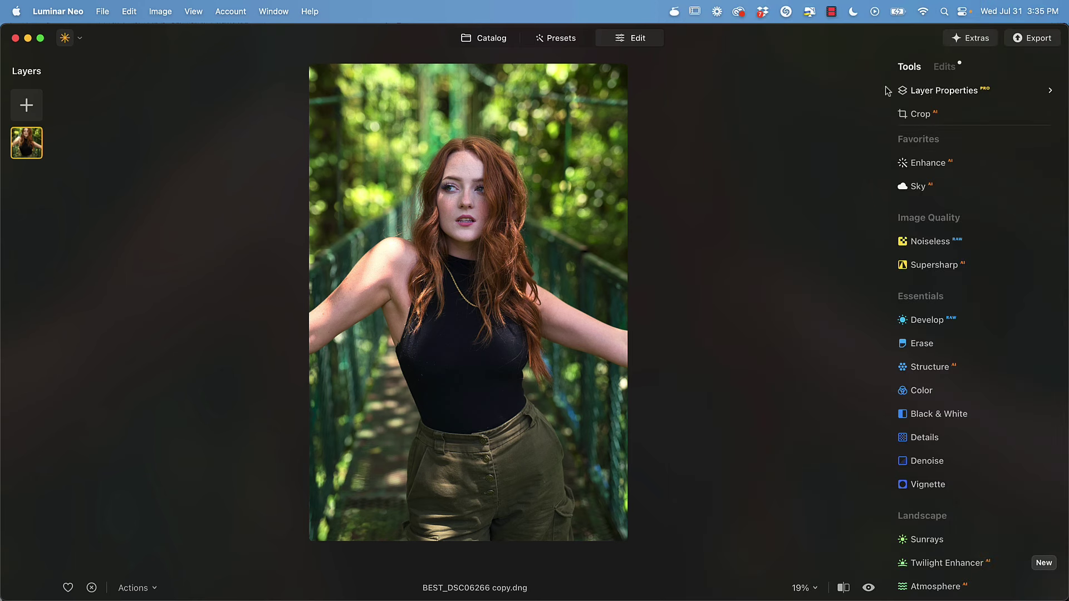
Open the Color tool and raise the HSL saturation of Orange to 40 to enrich the woman's hair
scroll(923, 345, "down", 2)
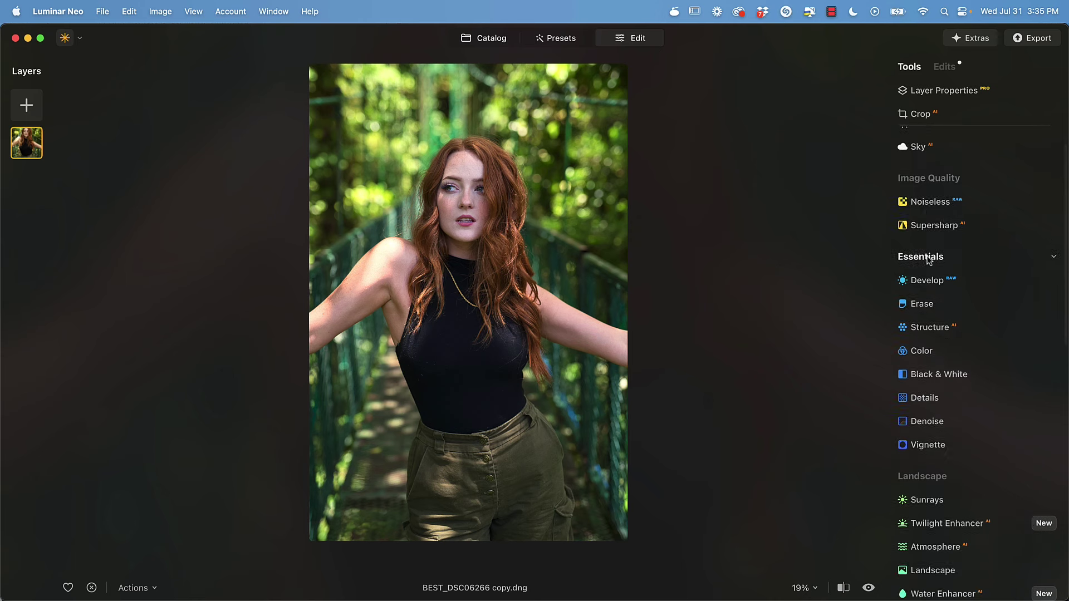
left_click(778, 404)
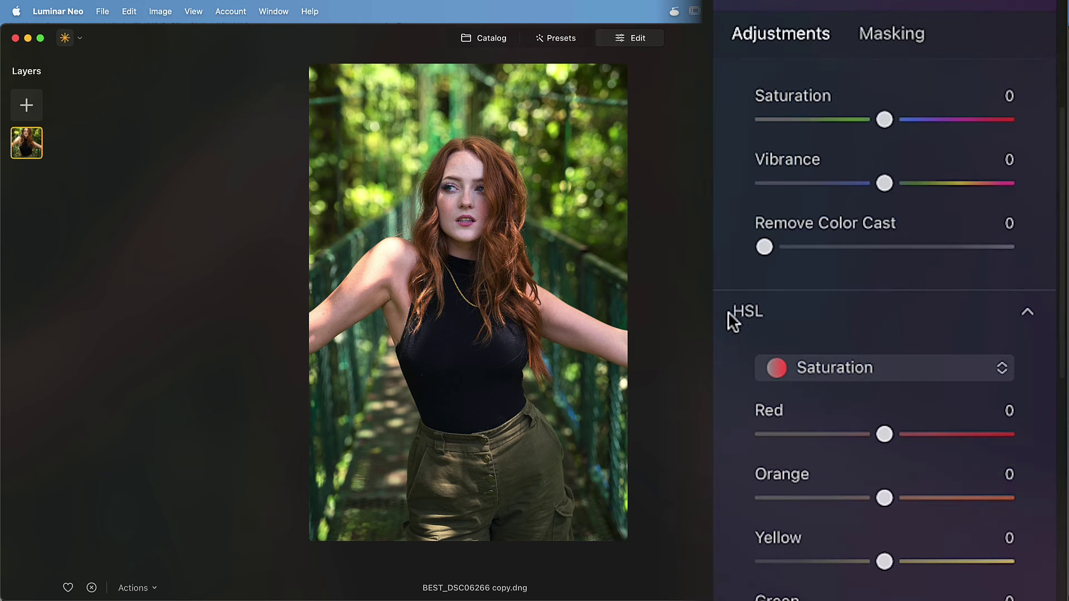
scroll(731, 178, "down", 3)
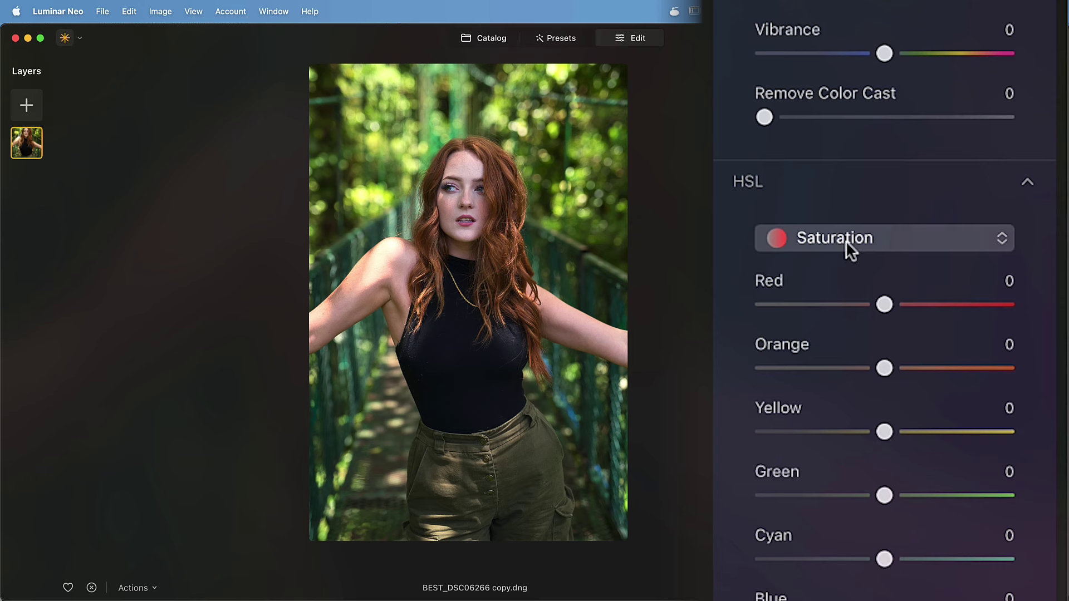
left_click_drag(894, 369, 937, 376)
scroll(846, 369, "down", 2)
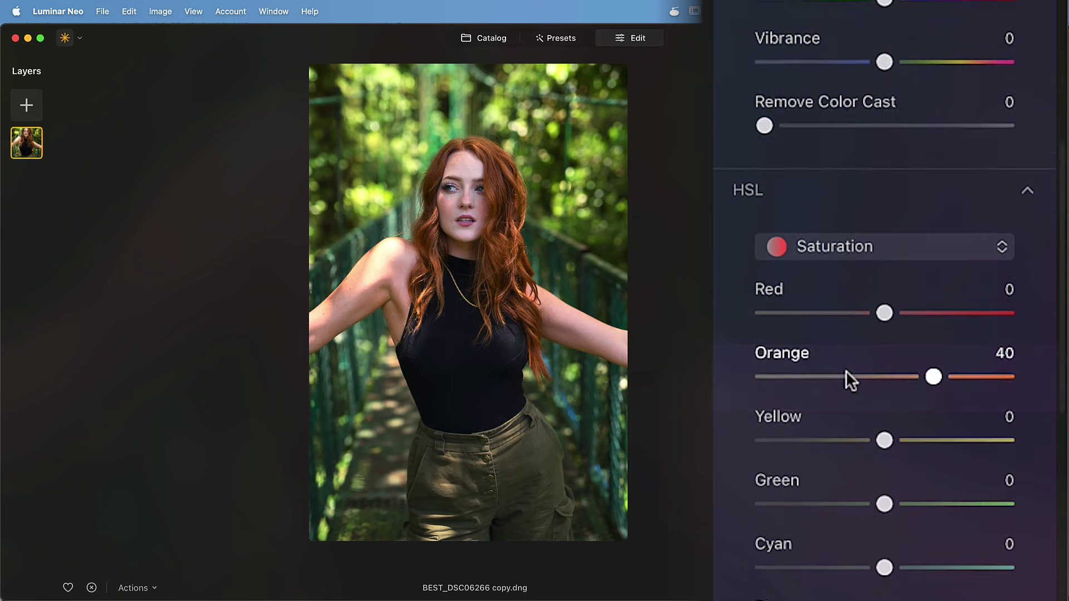
Mute the background colors by setting the HSL saturation of Yellow to -56 and Cyan to -100
scroll(846, 378, "down", 2)
scroll(868, 403, "down", 1)
left_click_drag(879, 391, 811, 402)
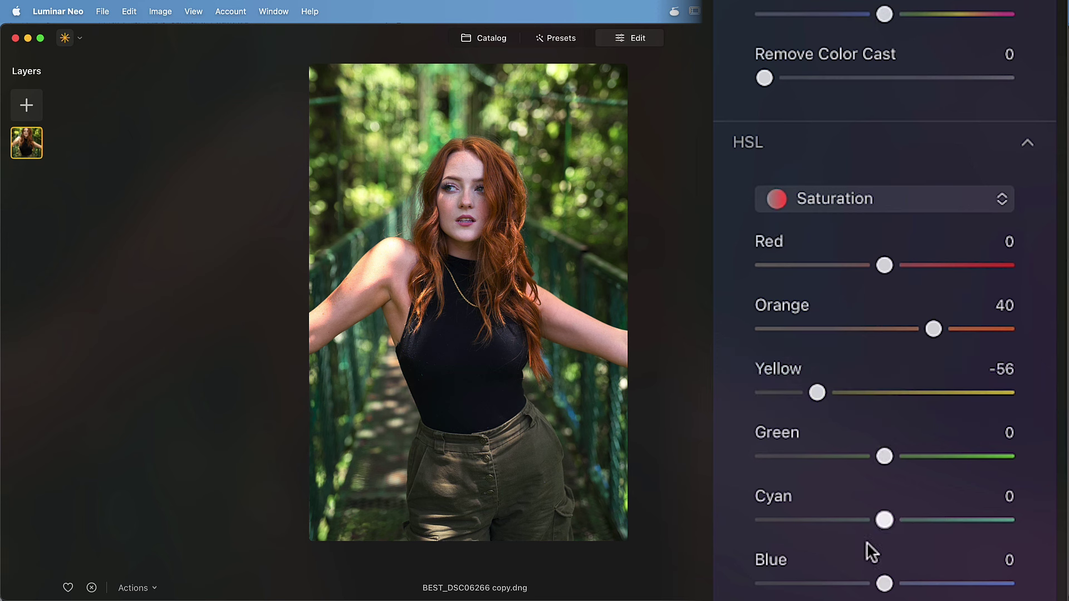
left_click_drag(885, 519, 702, 552)
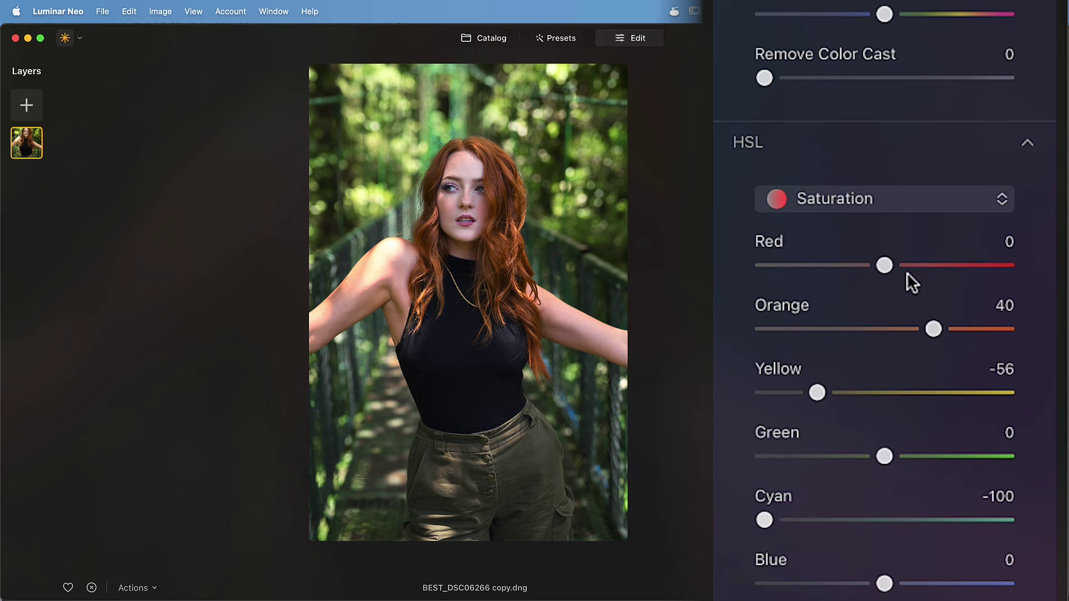
Switch the HSL adjustments to Hue, setting Cyan to -100 and shifting Blue slightly toward purple
left_click(839, 202)
left_click(823, 233)
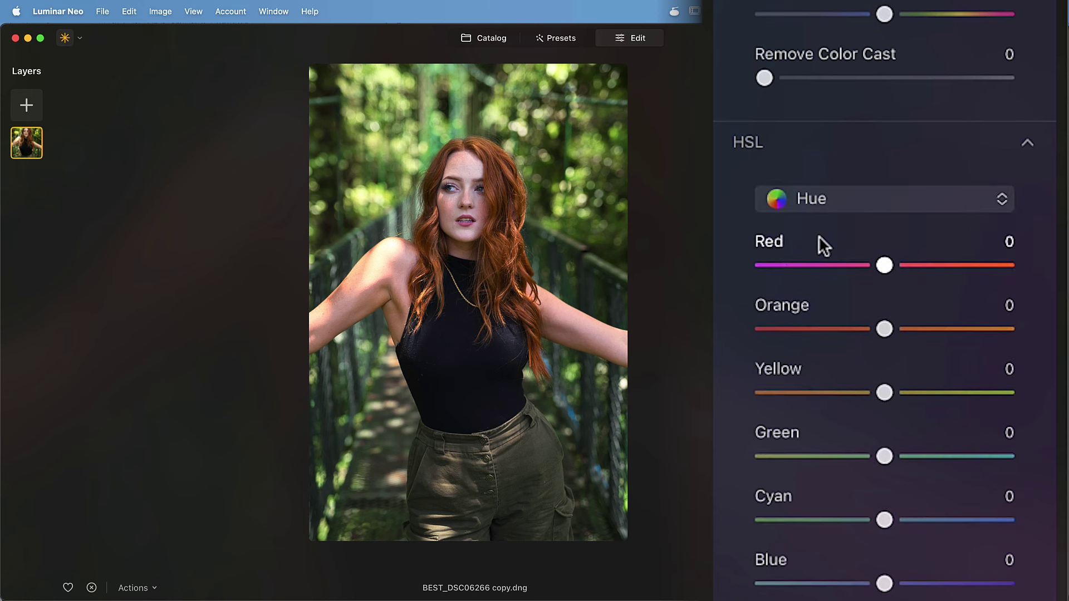
scroll(729, 289, "down", 1)
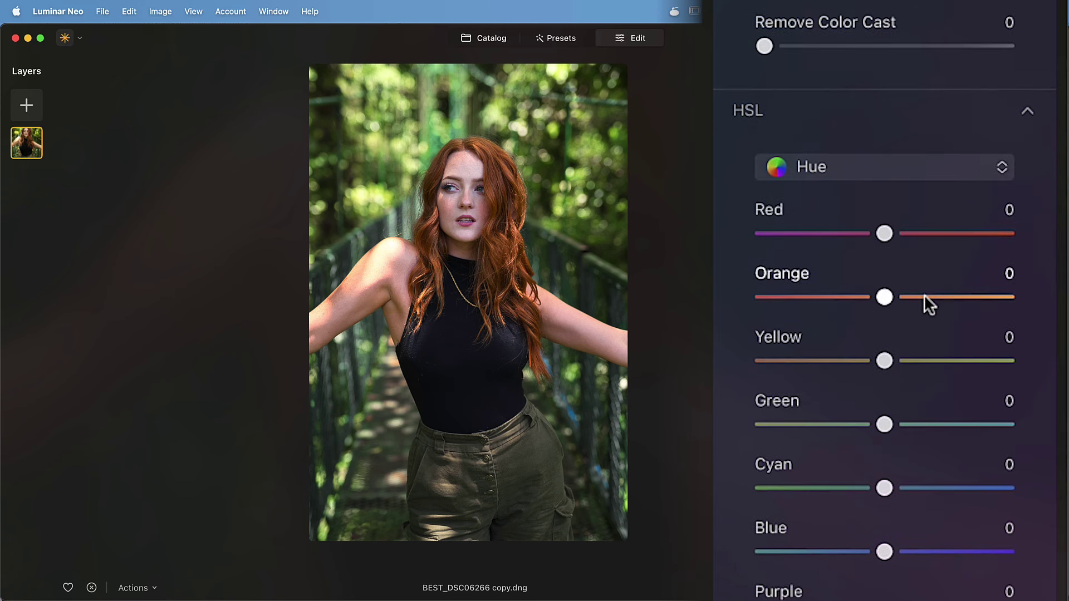
left_click_drag(884, 488, 799, 506)
left_click_drag(727, 509, 726, 510)
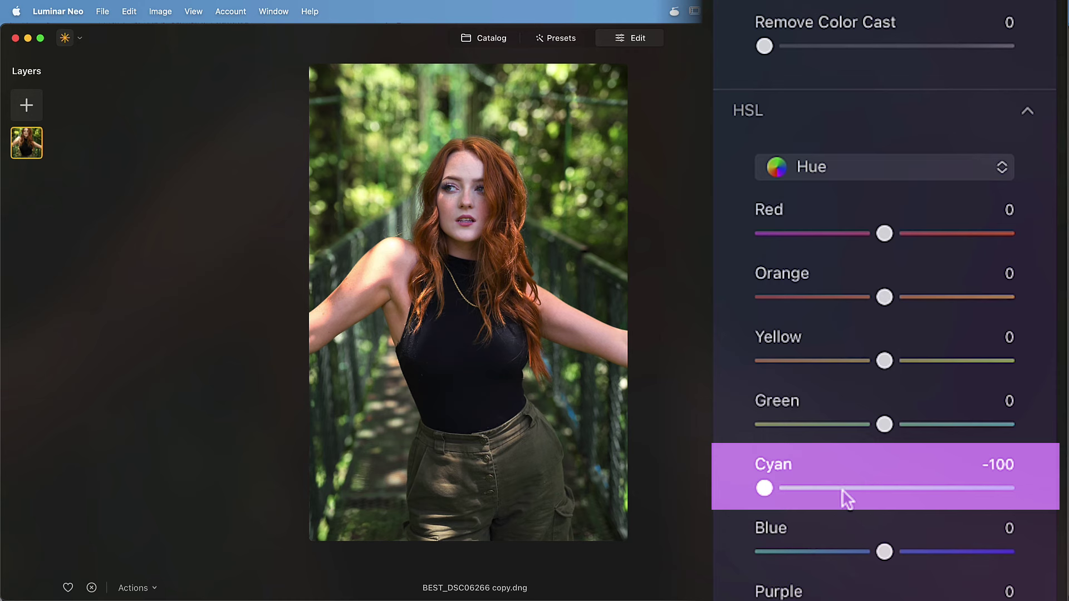
left_click_drag(883, 550, 916, 554)
Close the Color tool and review the photo's list of applied edits, returning to the tools list
scroll(880, 548, "up", 10)
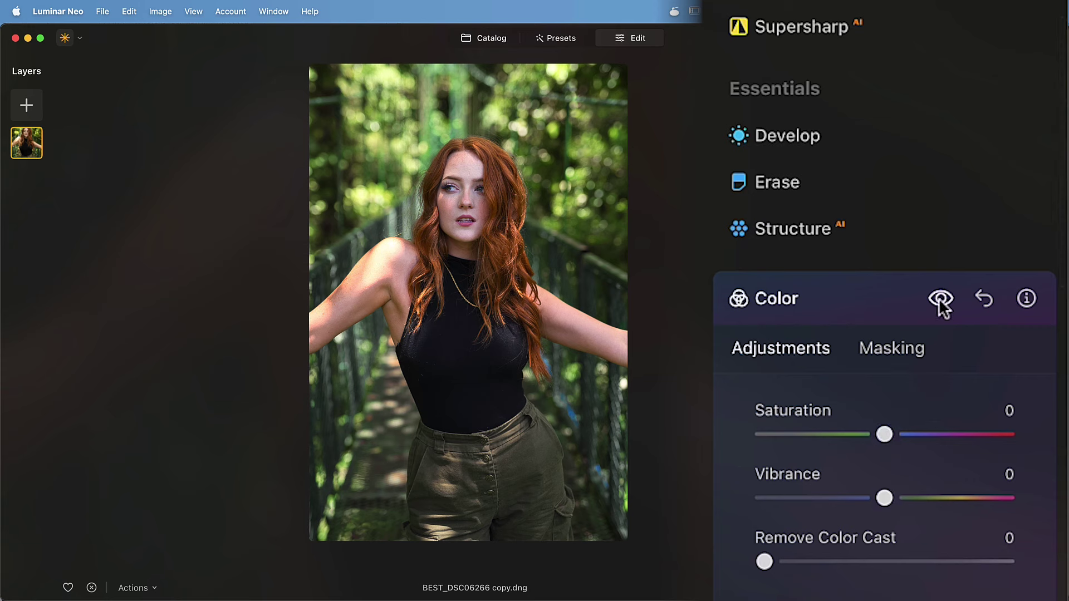
left_click(774, 285)
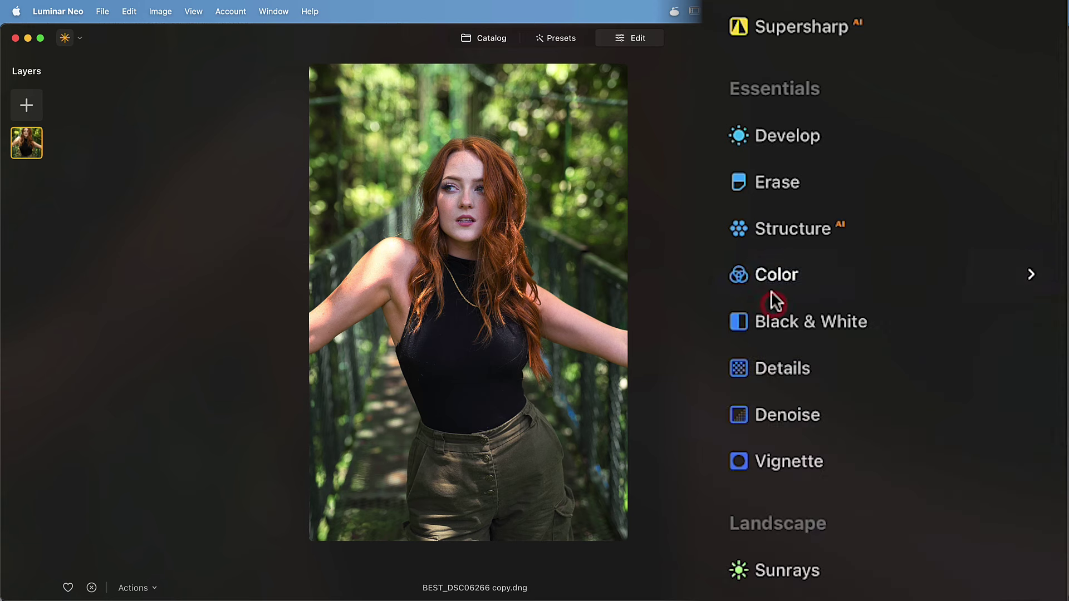
left_click(945, 67)
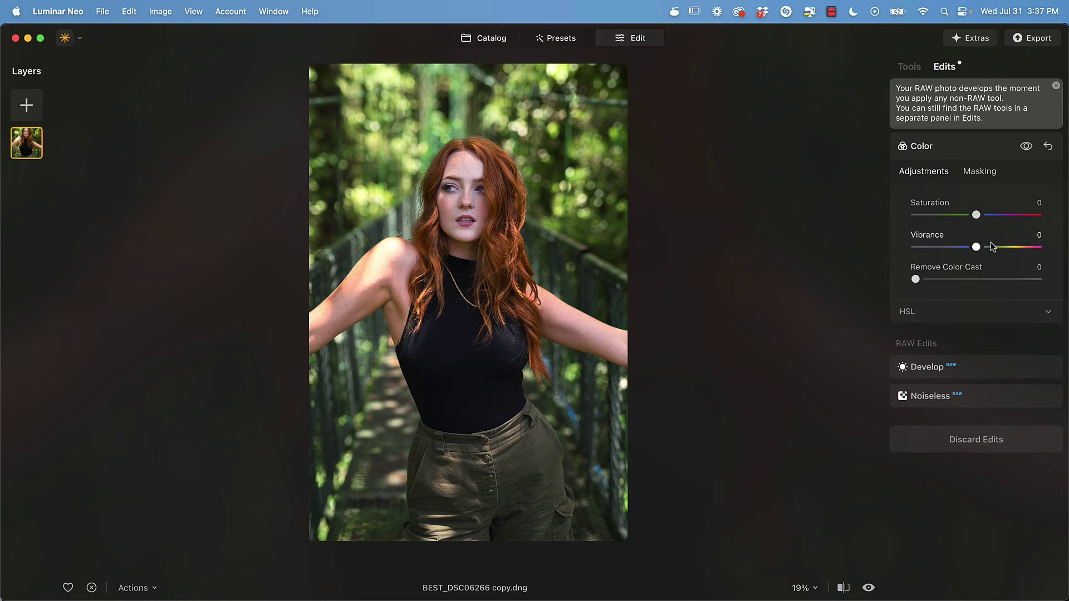
left_click(910, 67)
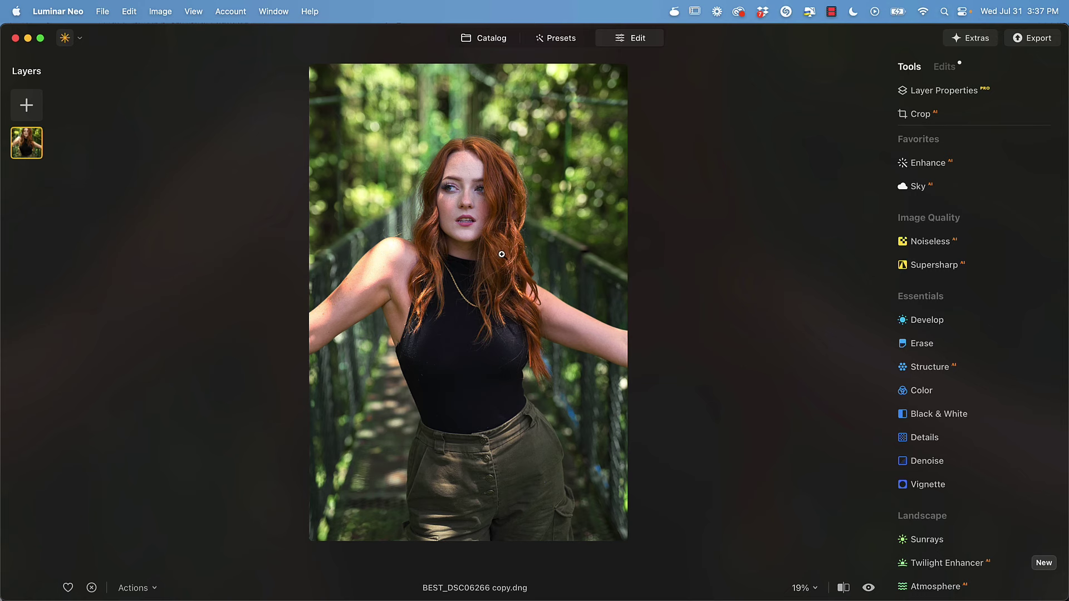
Open a new Develop adjustment and mask it to the woman with the Human category of Mask AI
left_click(935, 321)
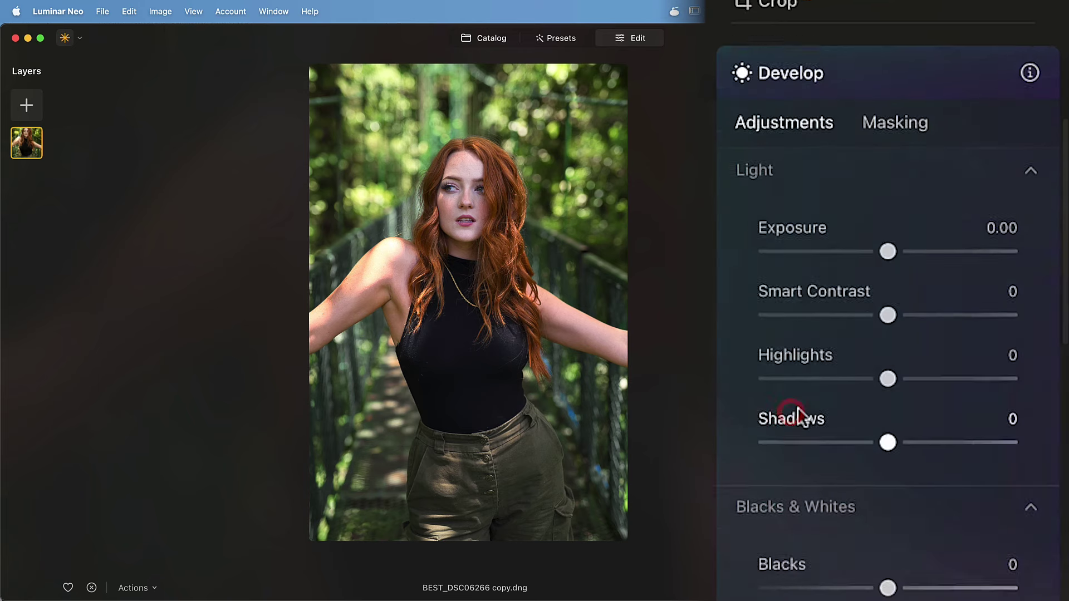
left_click(871, 104)
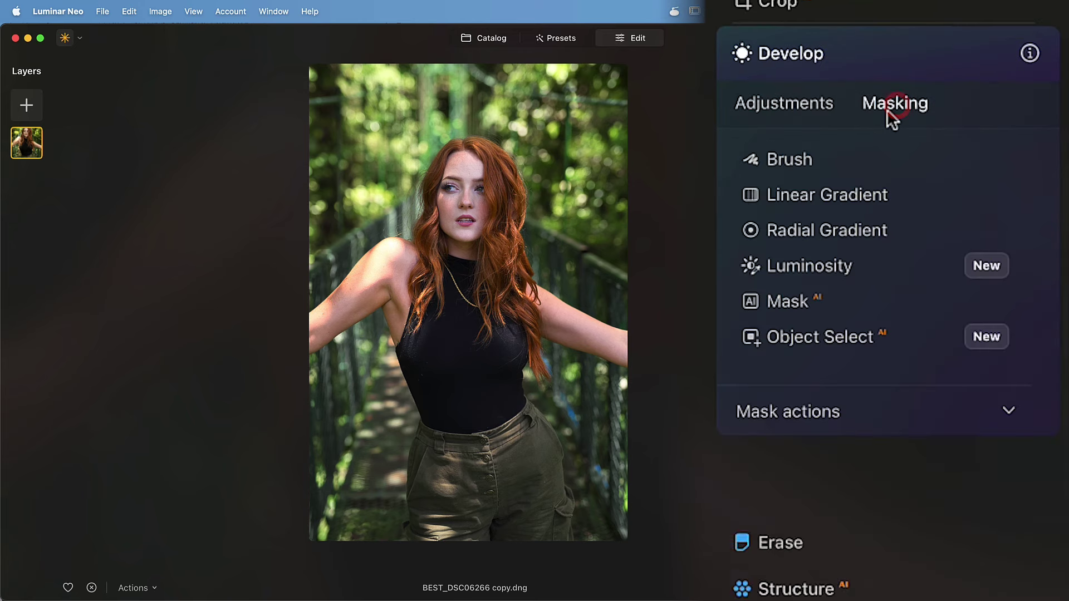
left_click(788, 303)
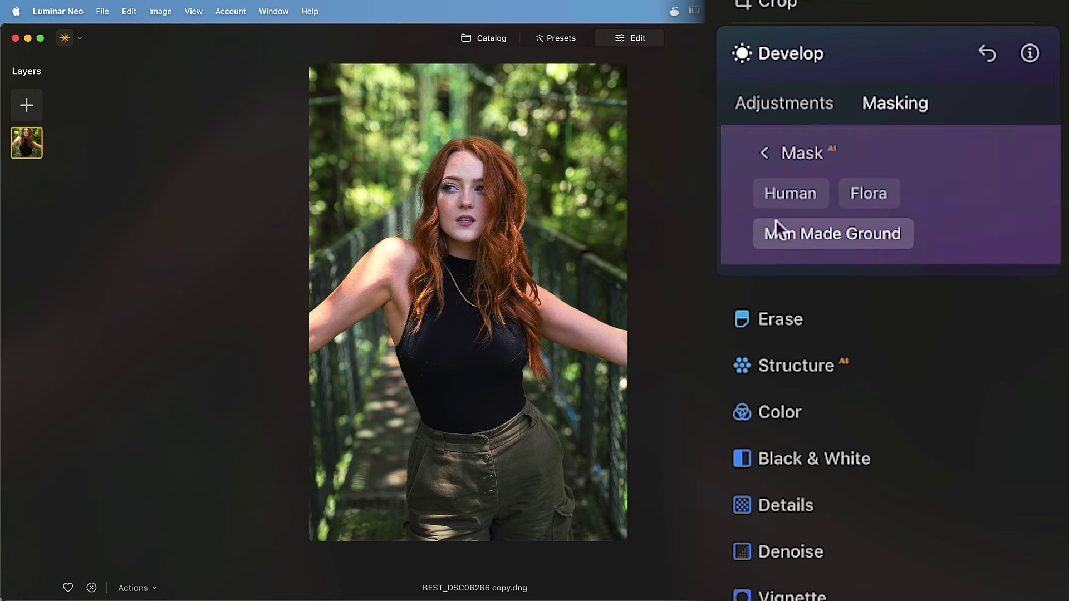
left_click(780, 189)
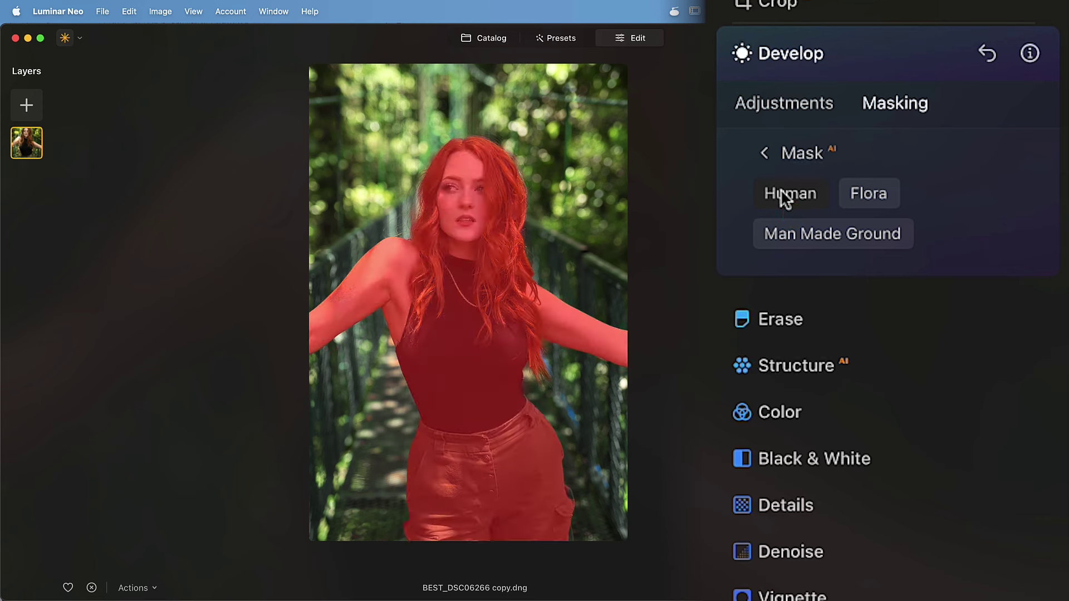
Invert the Human mask so it covers the background, and check its coverage with the mask overlay
left_click(766, 151)
left_click(826, 414)
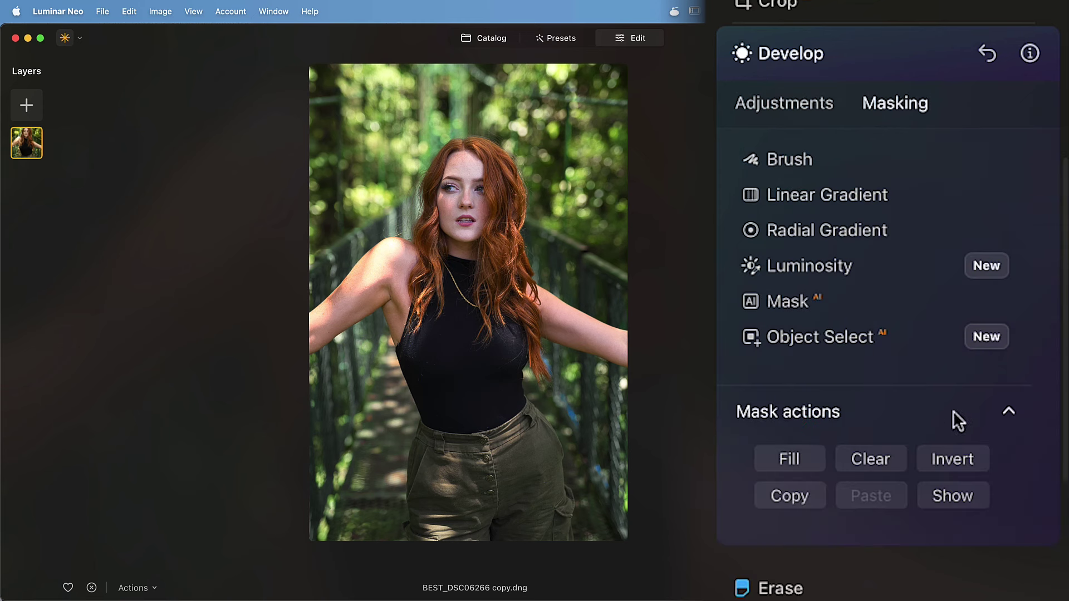
left_click(957, 496)
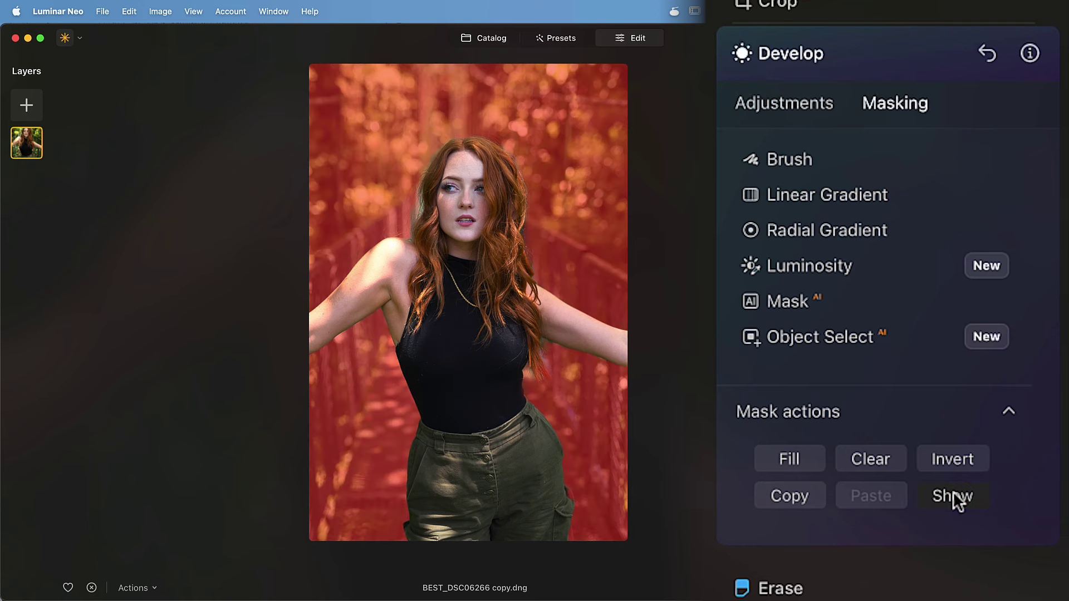
left_click(953, 494)
Cool the masked background in Curves by slightly raising the blue curve's midpoint and slightly lowering the red curve's midpoint
left_click(769, 107)
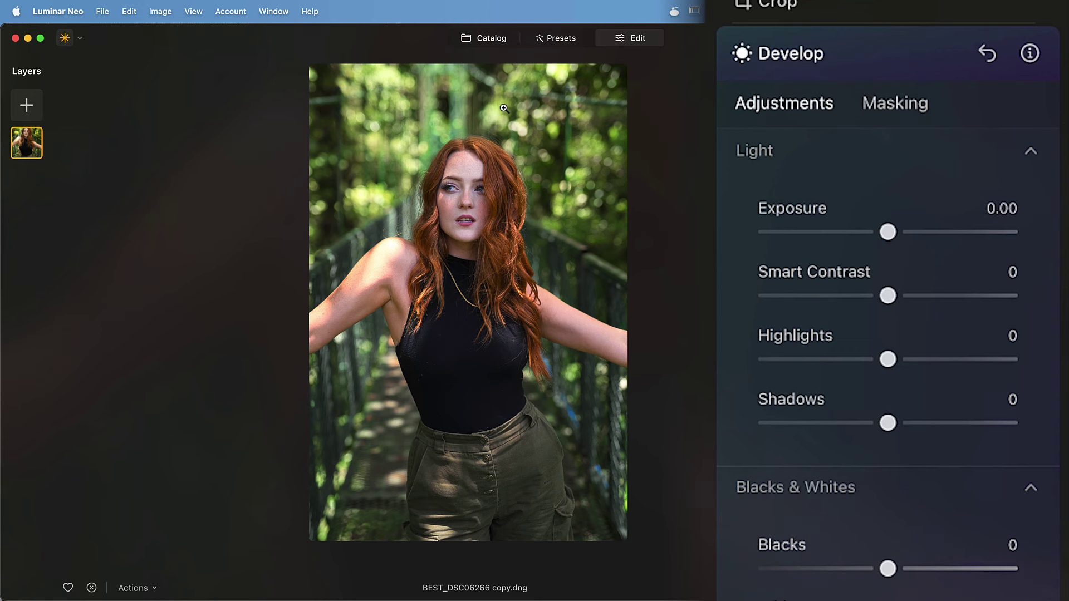
scroll(896, 243, "down", 8)
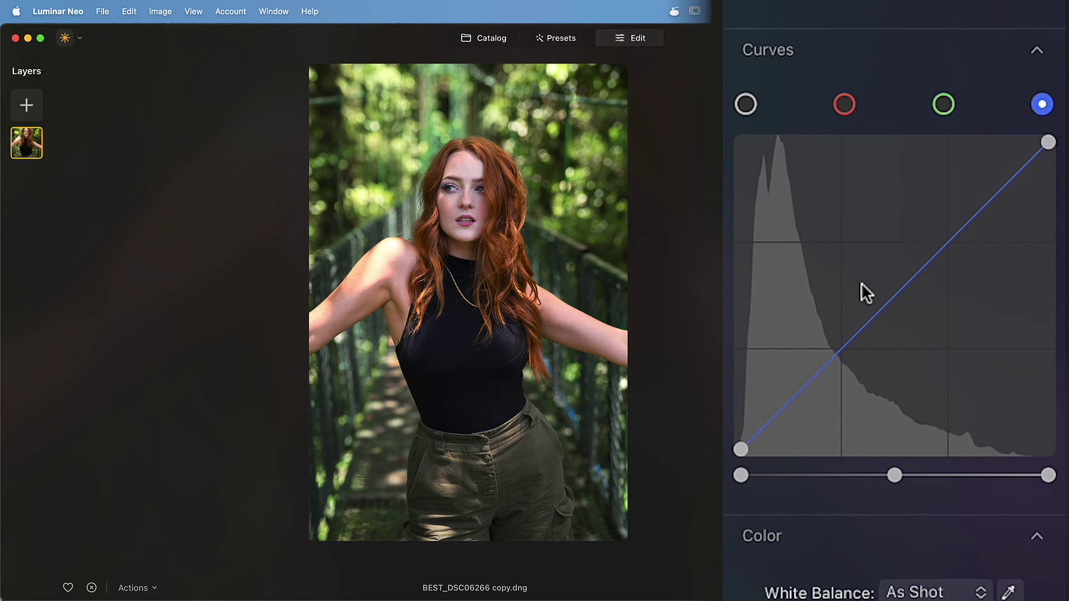
left_click(893, 292)
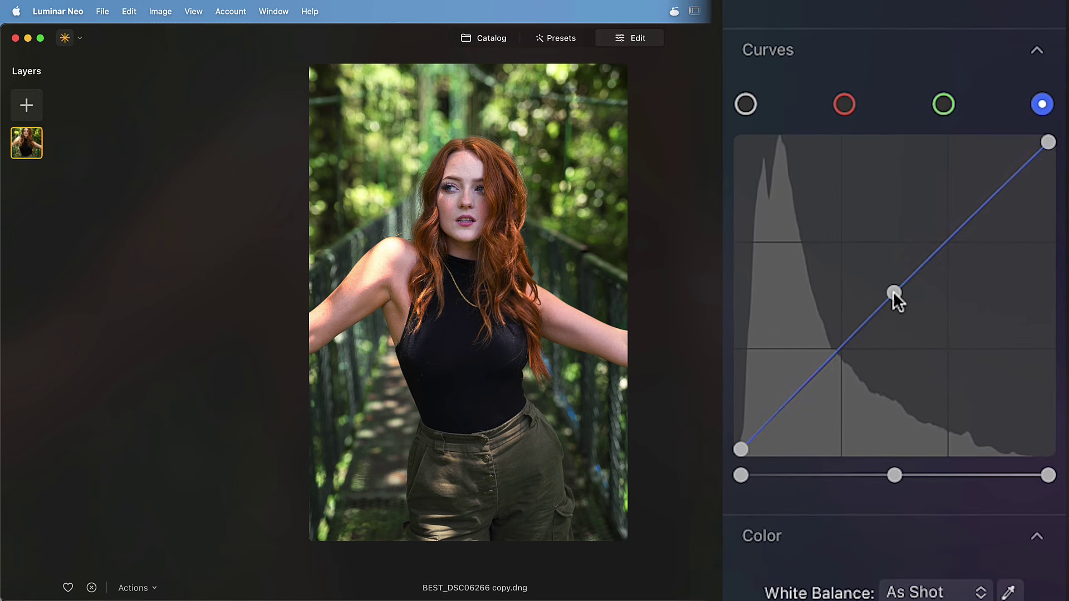
left_click_drag(892, 289, 890, 288)
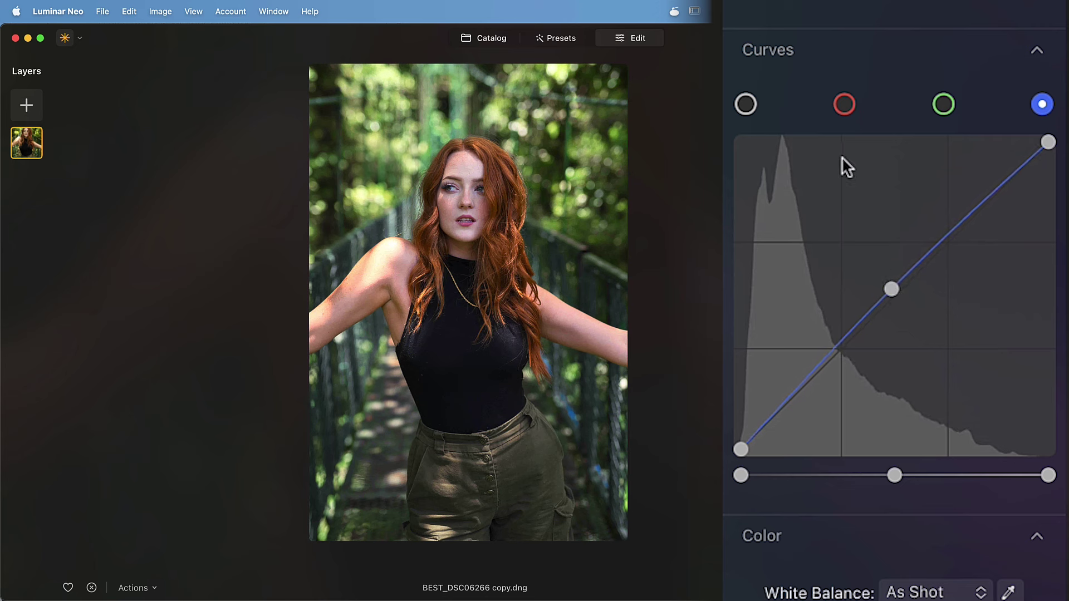
left_click(845, 104)
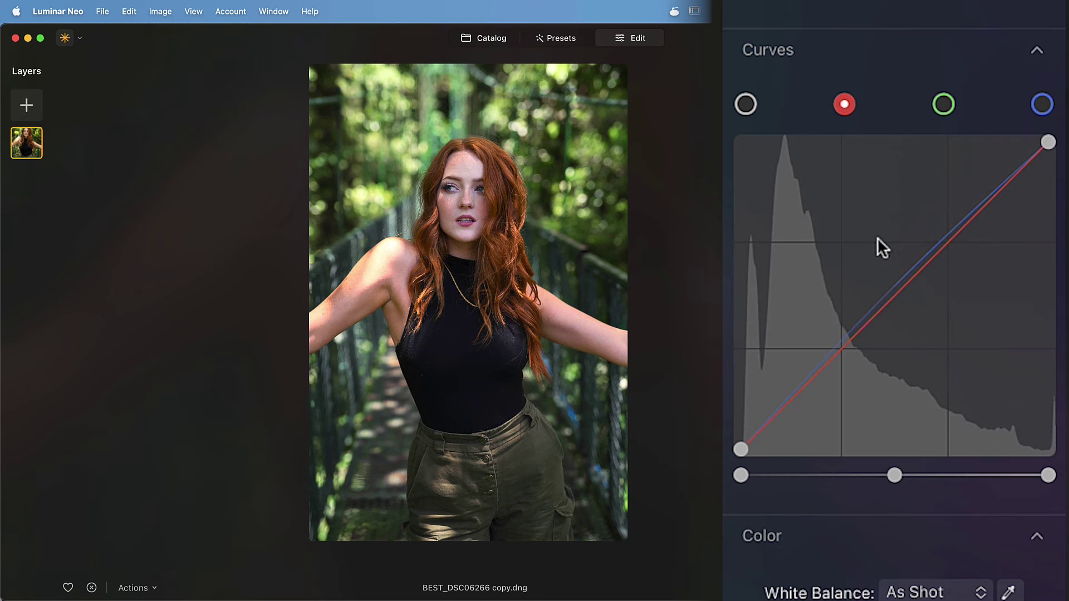
left_click_drag(894, 297, 894, 293)
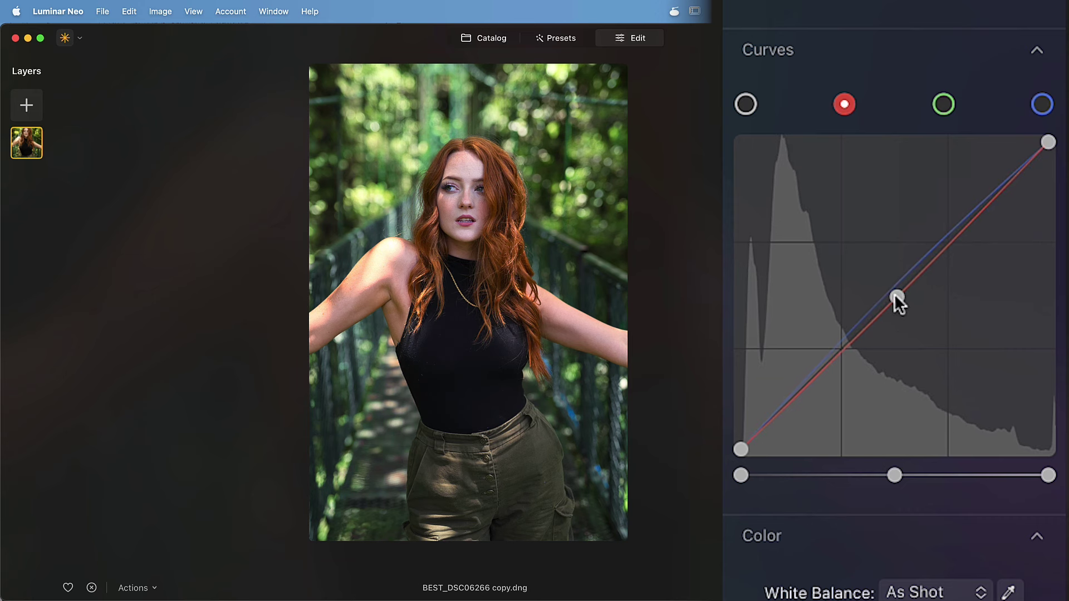
scroll(891, 542, "up", 10)
scroll(891, 543, "up", 3)
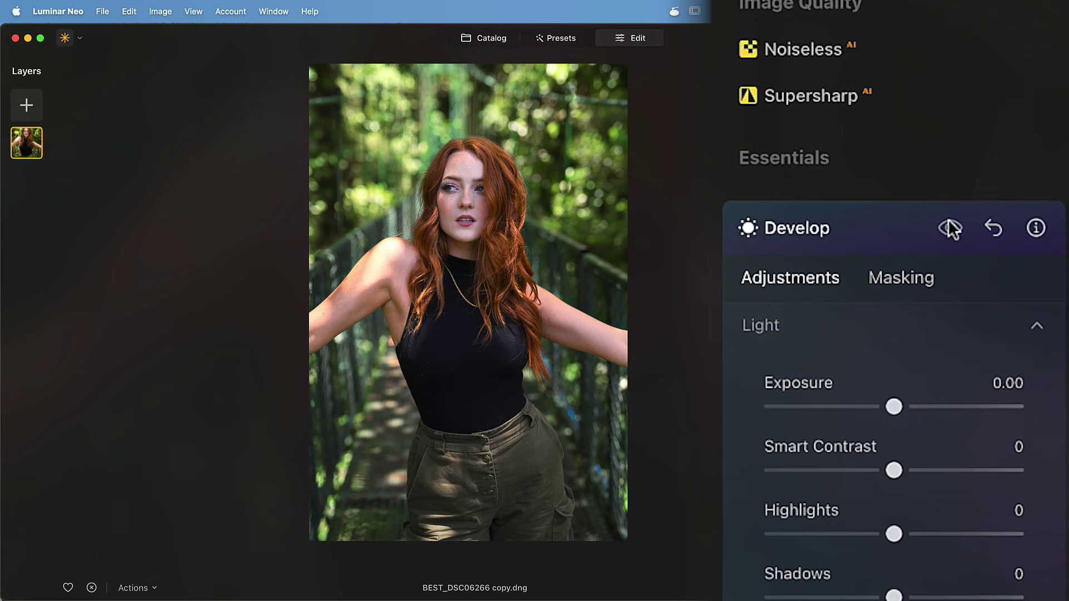
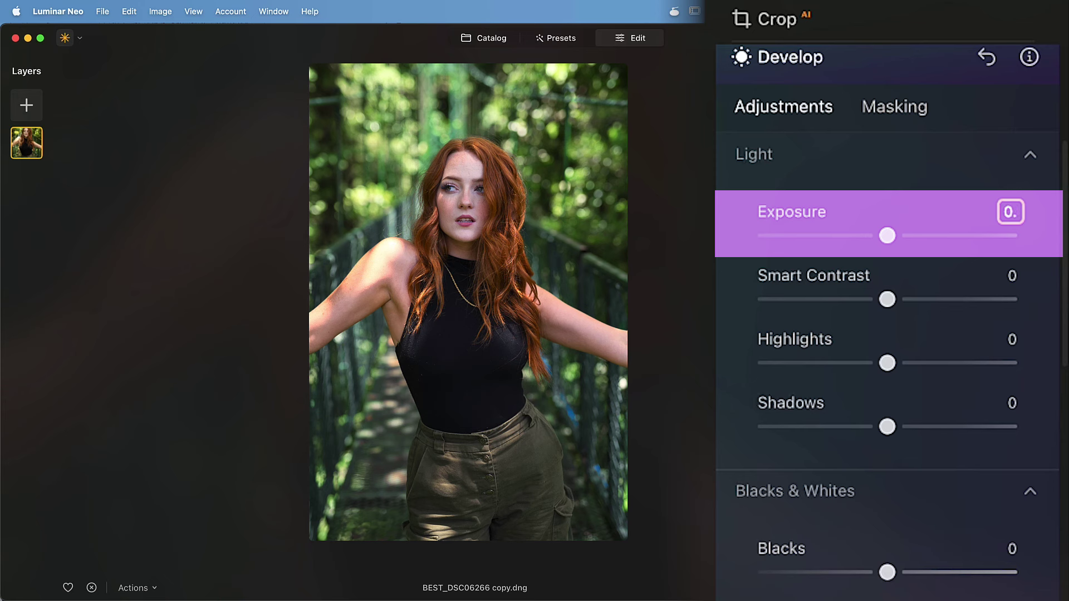
Set the Develop adjustment's Exposure to 0.17 and its Highlights to -34
type("17")
key("Return")
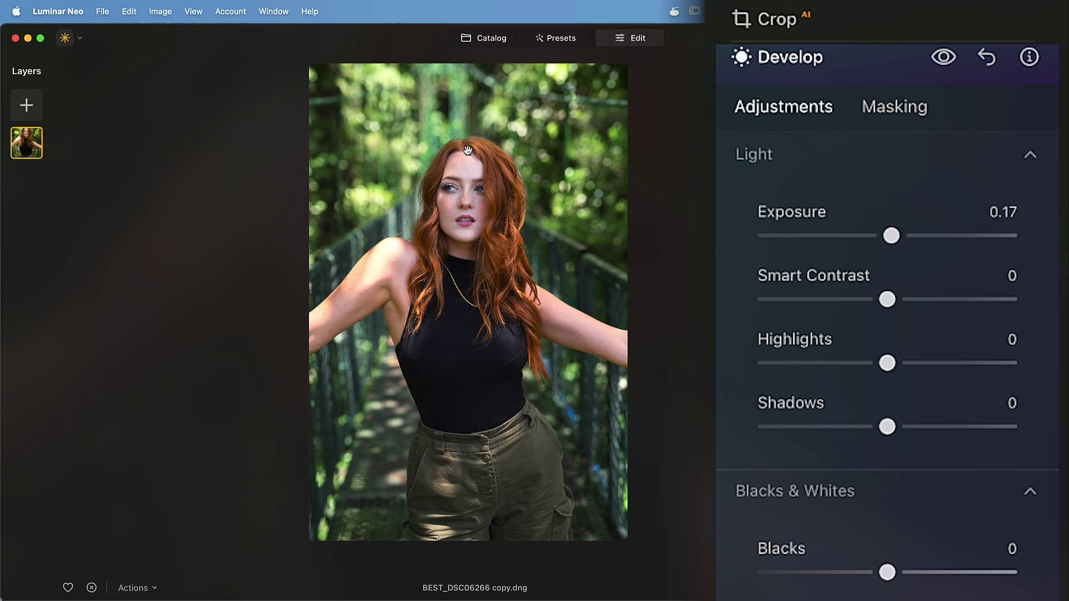
left_click_drag(885, 363, 836, 377)
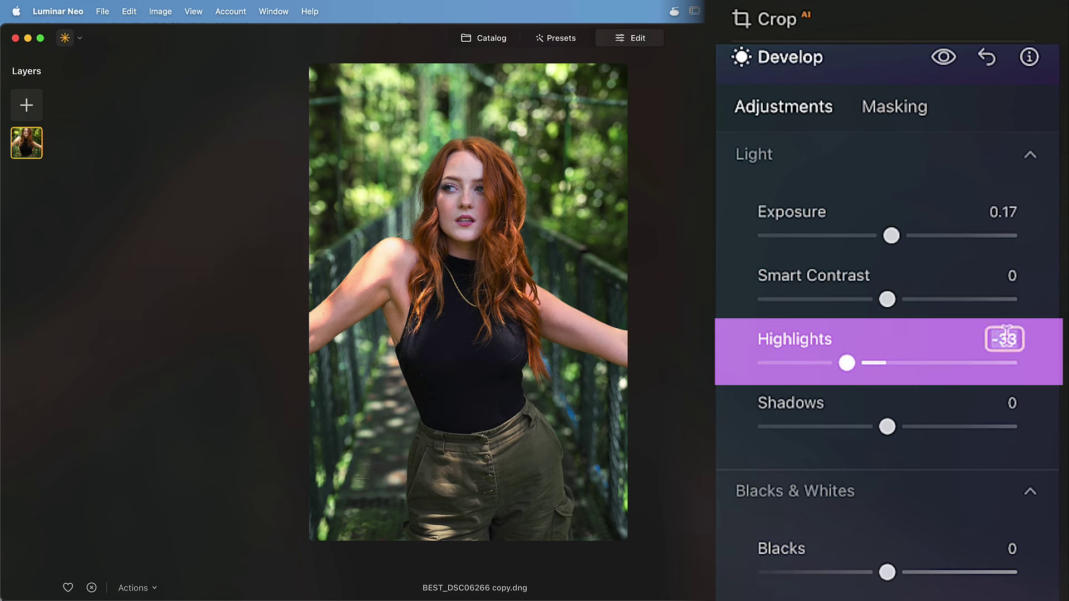
double_click(1005, 338)
type("-34")
key("Return")
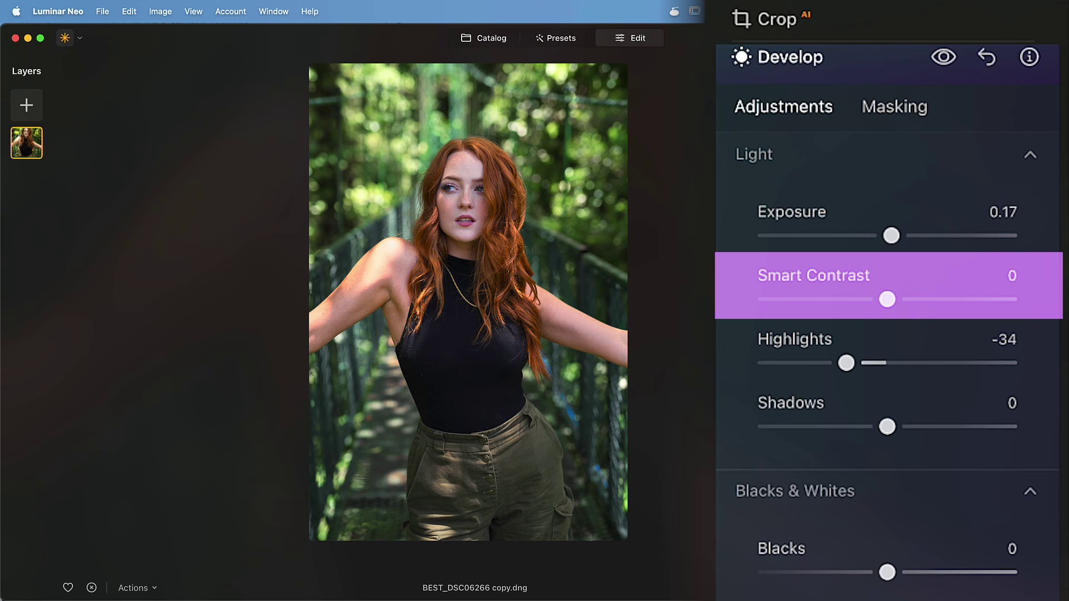
Compare the photo with and without the current Develop adjustment several times
left_click(937, 57)
left_click(937, 57)
left_click(937, 57)
left_click(938, 57)
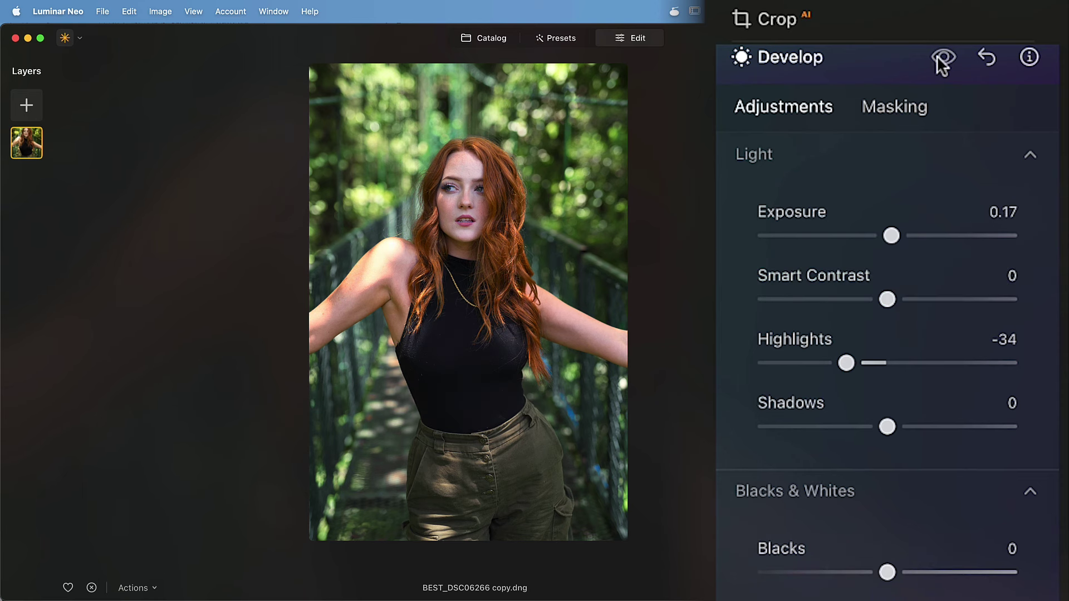
left_click(938, 57)
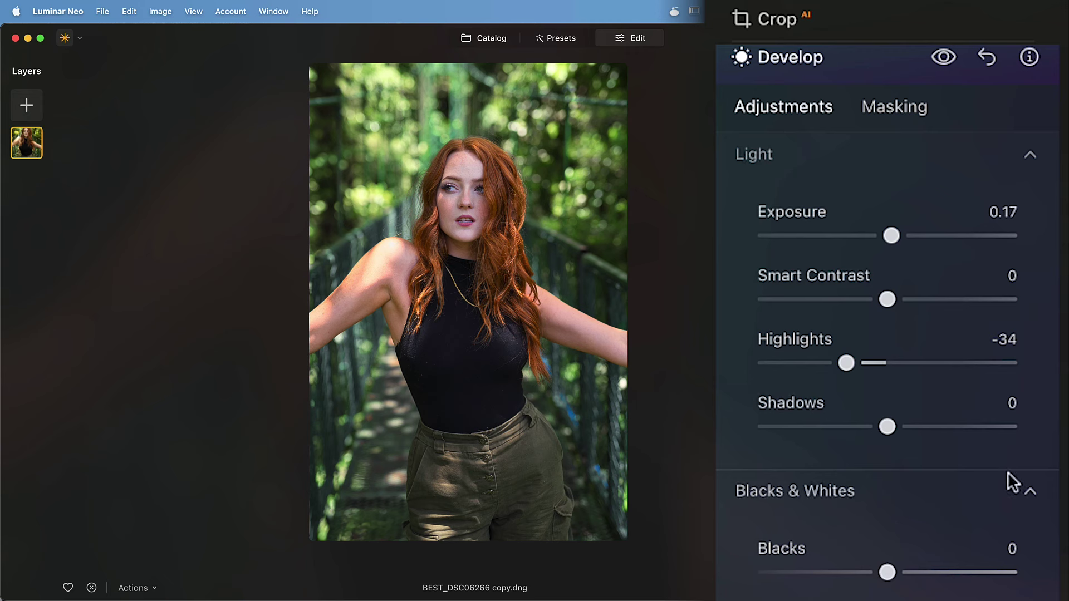
Deepen the Blacks to -11 and lift the Shadows to 20 in the Develop adjustment
scroll(759, 458, "down", 2)
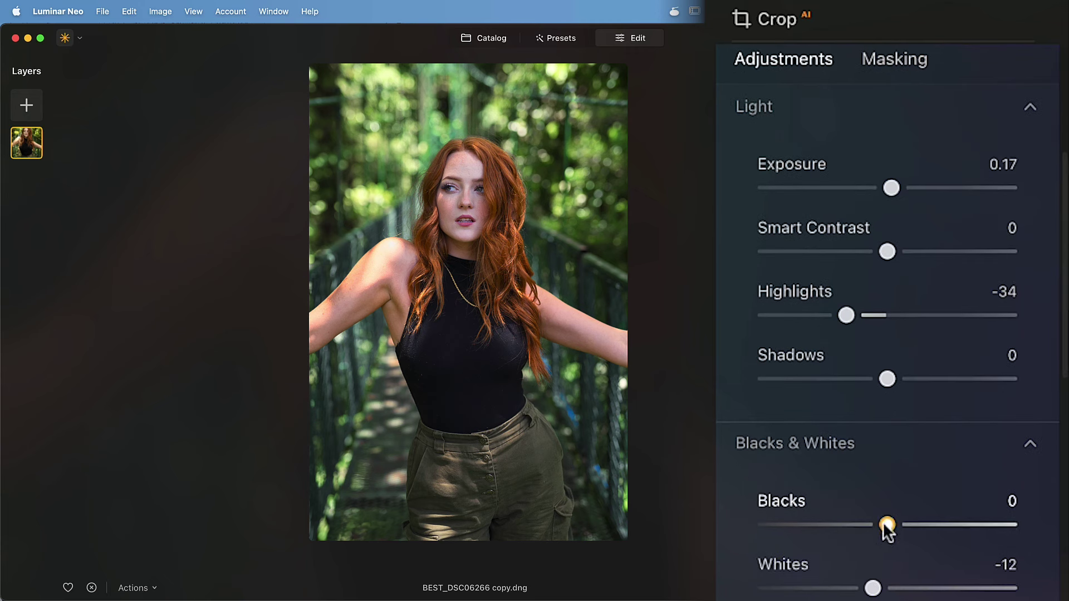
left_click_drag(885, 526, 869, 527)
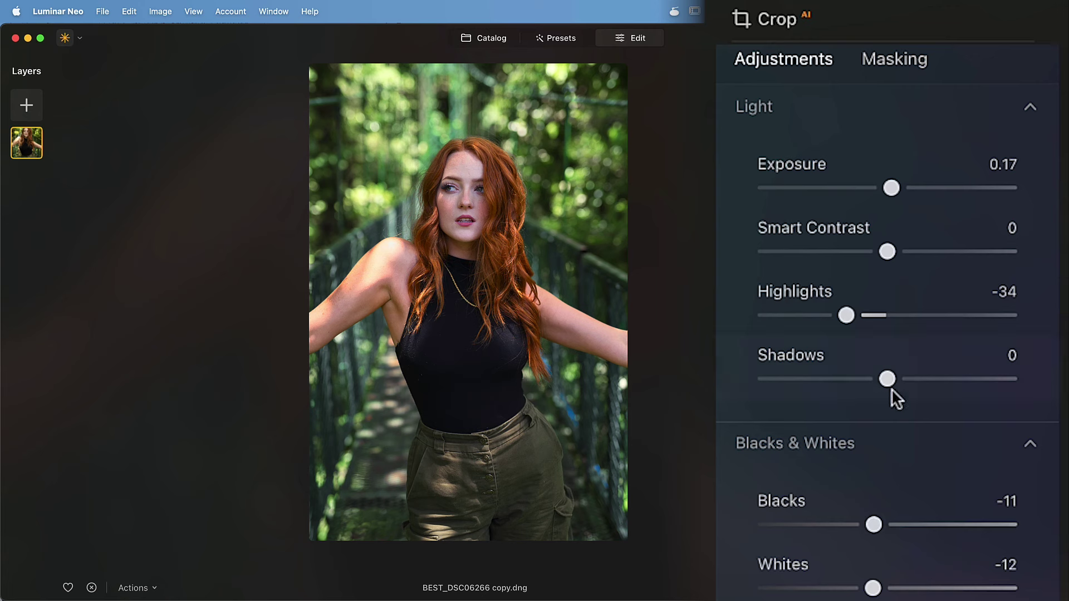
left_click_drag(888, 379, 911, 377)
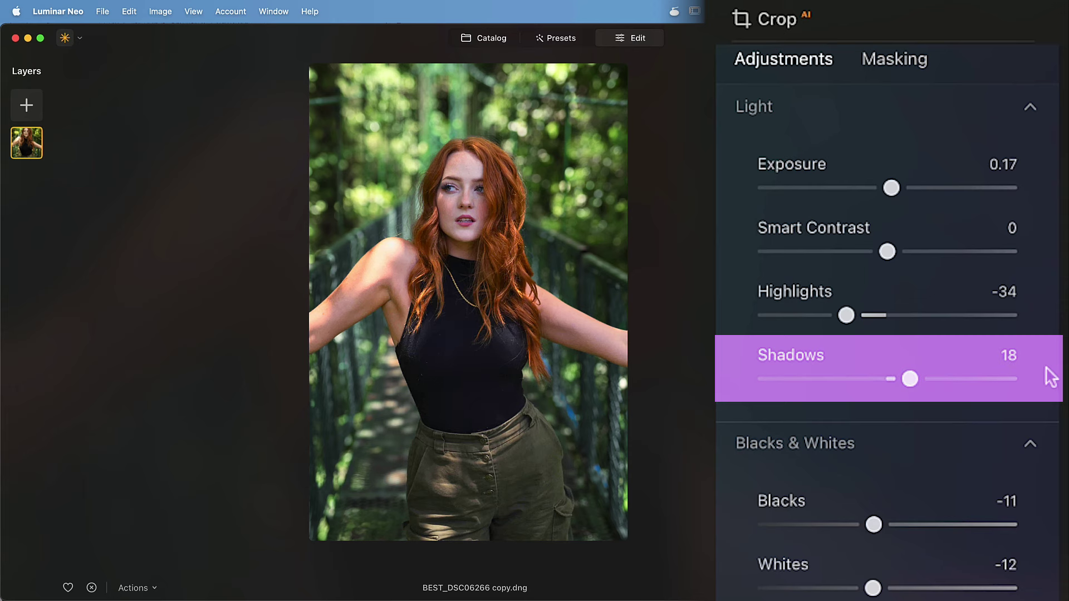
left_click(1011, 358)
type("20")
key("Return")
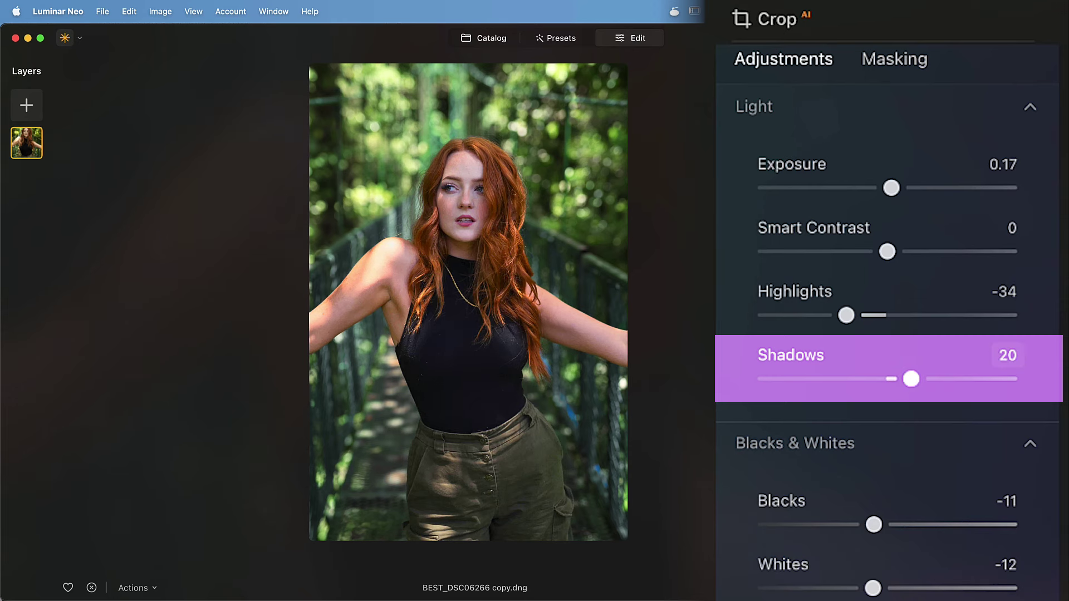
Cool the Develop adjustment's color by setting Temperature to -10 and Saturation to -2
scroll(834, 396, "down", 10)
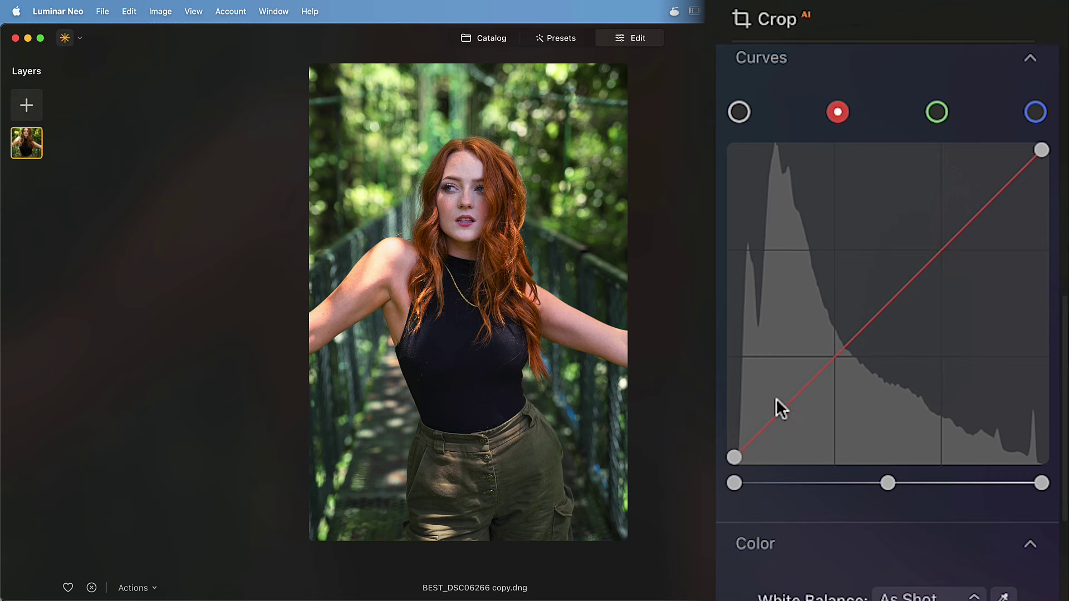
scroll(776, 398, "down", 4)
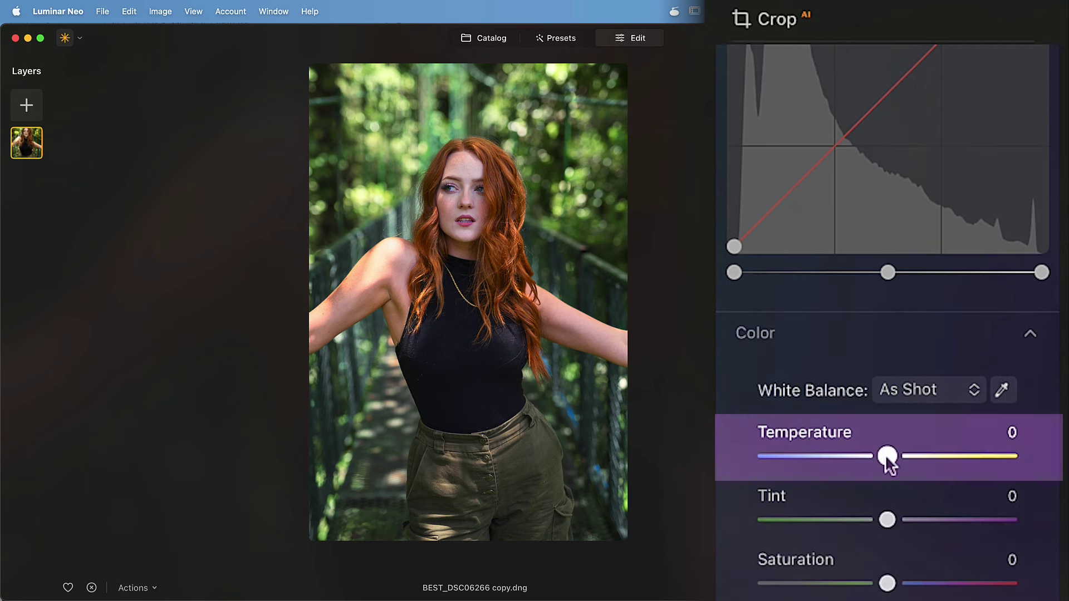
left_click_drag(886, 455, 874, 457)
scroll(881, 506, "up", 2)
scroll(853, 546, "down", 2)
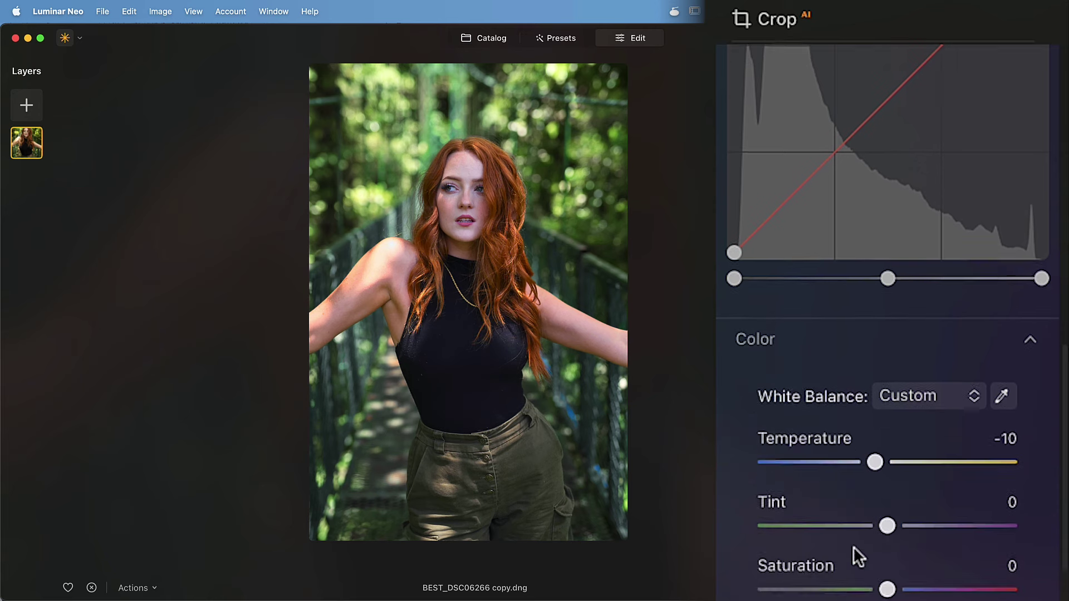
left_click_drag(887, 574, 885, 575)
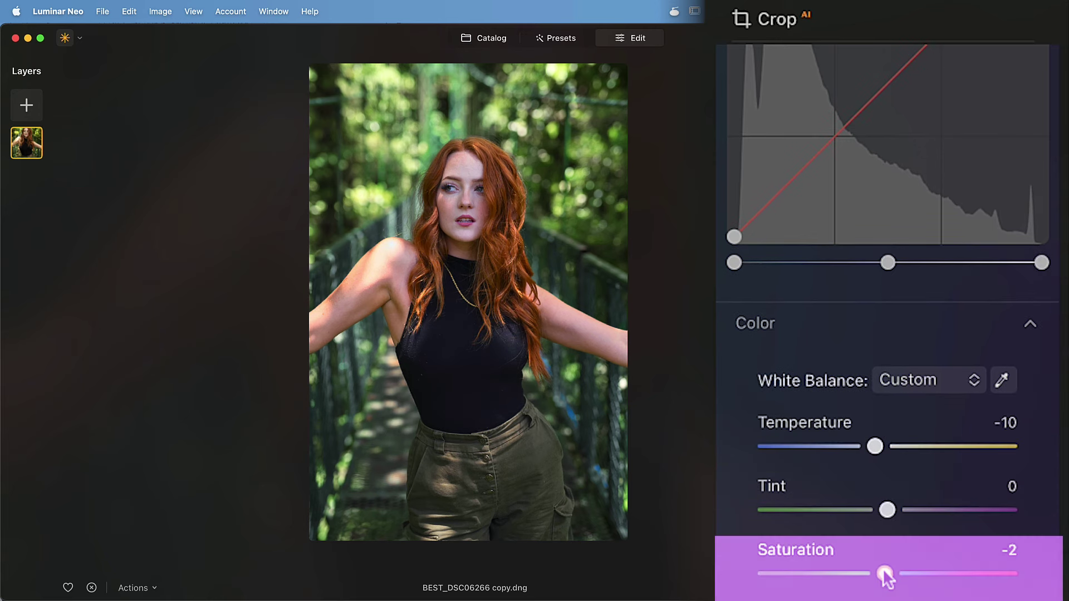
scroll(804, 424, "down", 8)
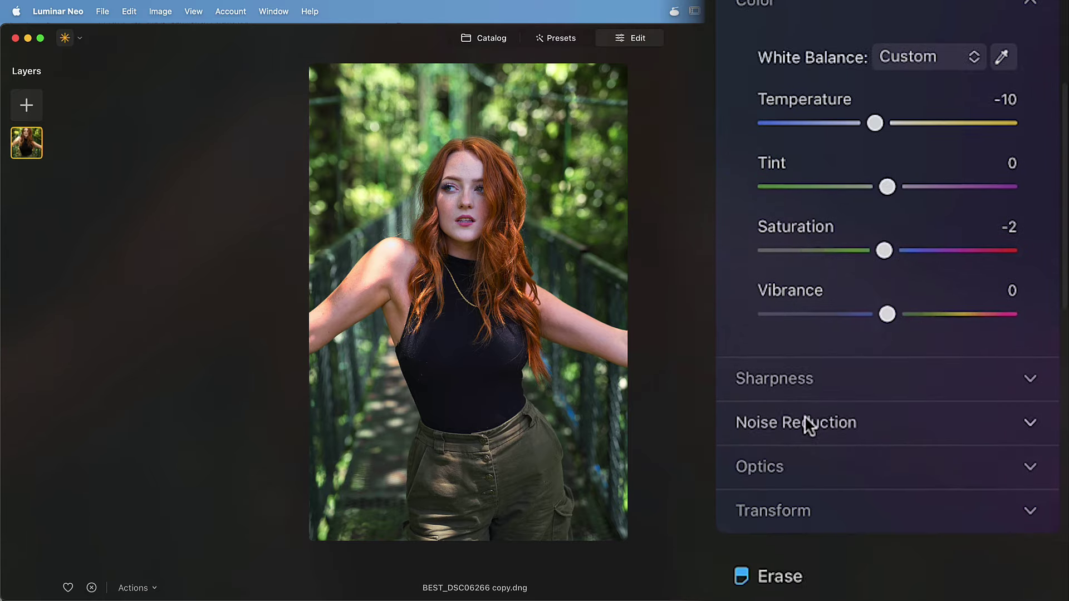
Set Sharpen to 30 in the current Develop adjustment, check the result on her face, and collapse the tool
left_click(820, 315)
scroll(727, 362, "down", 3)
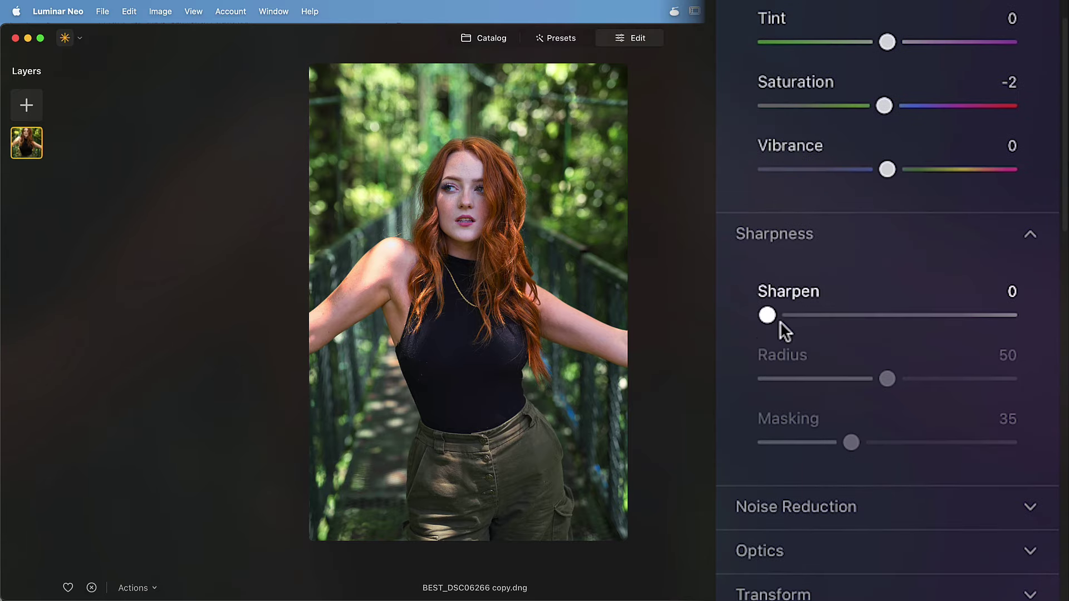
left_click_drag(768, 315, 848, 313)
left_click(463, 196)
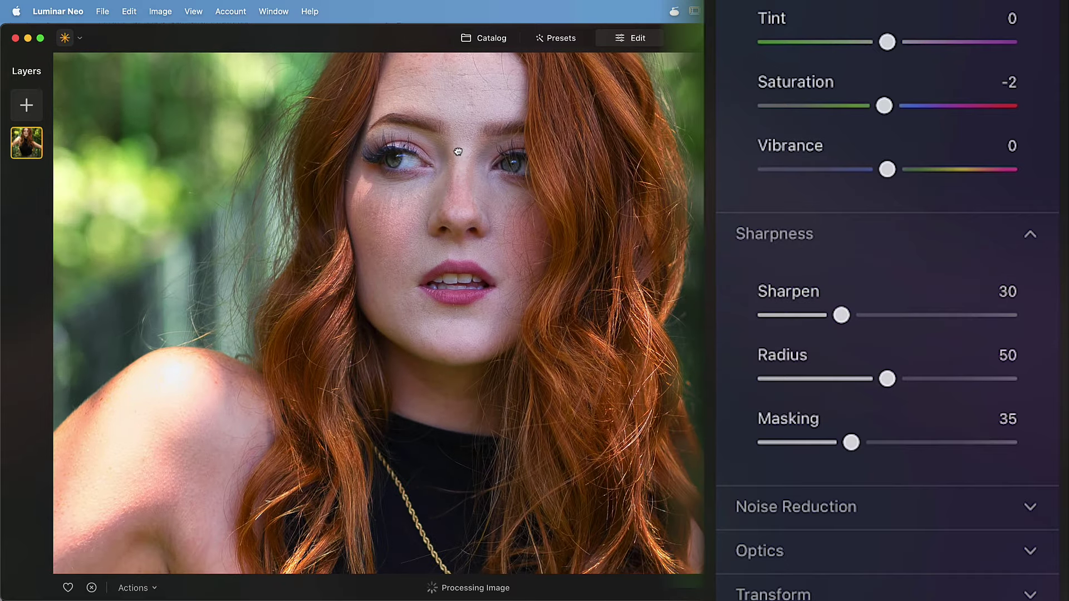
left_click_drag(453, 157, 454, 241)
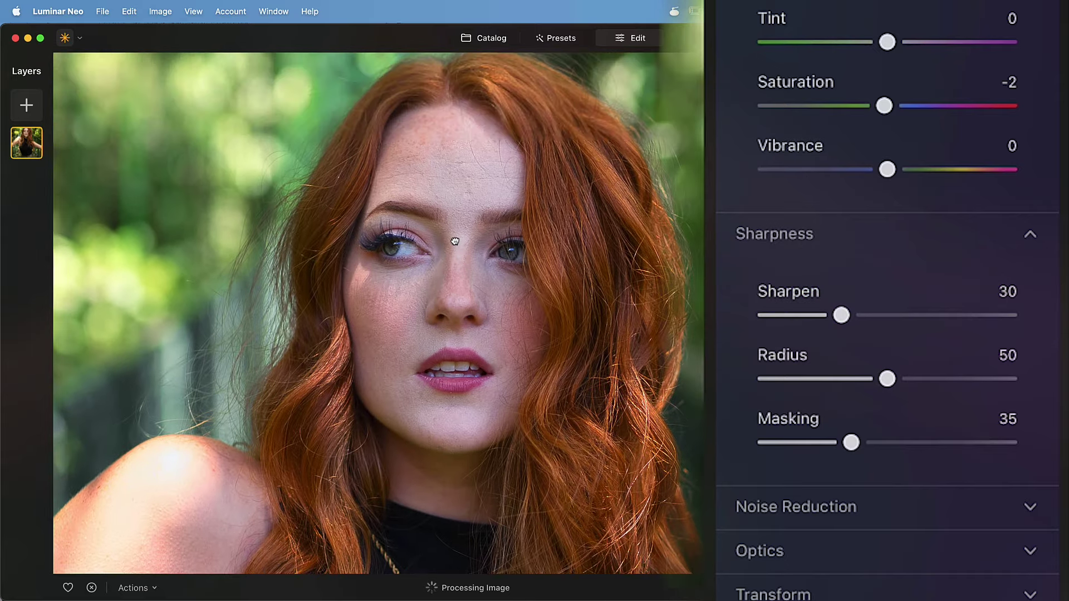
left_click(455, 241)
scroll(793, 202, "up", 10)
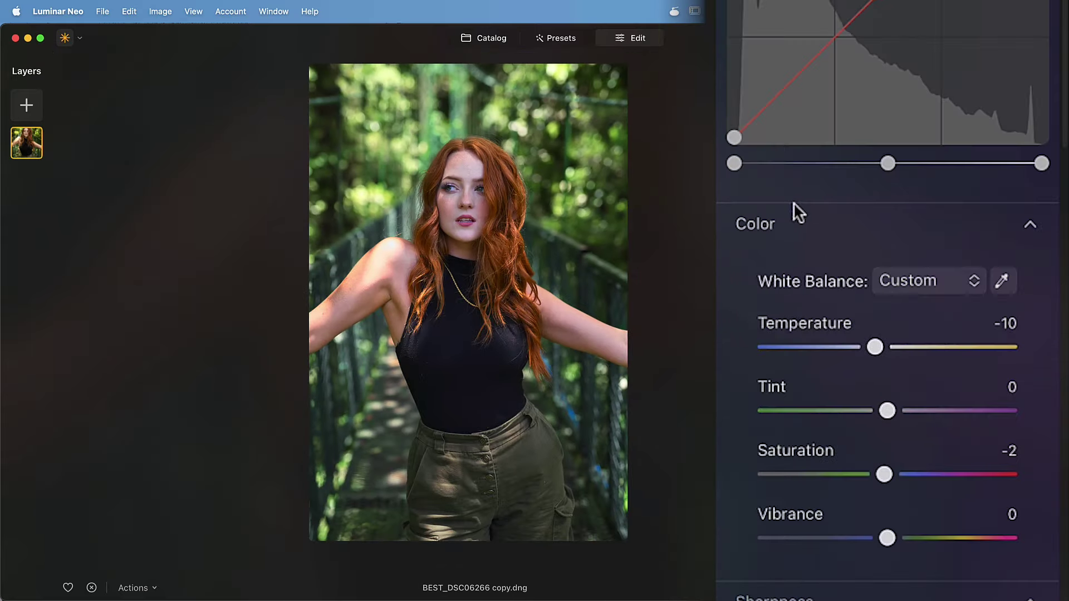
scroll(790, 200, "up", 10)
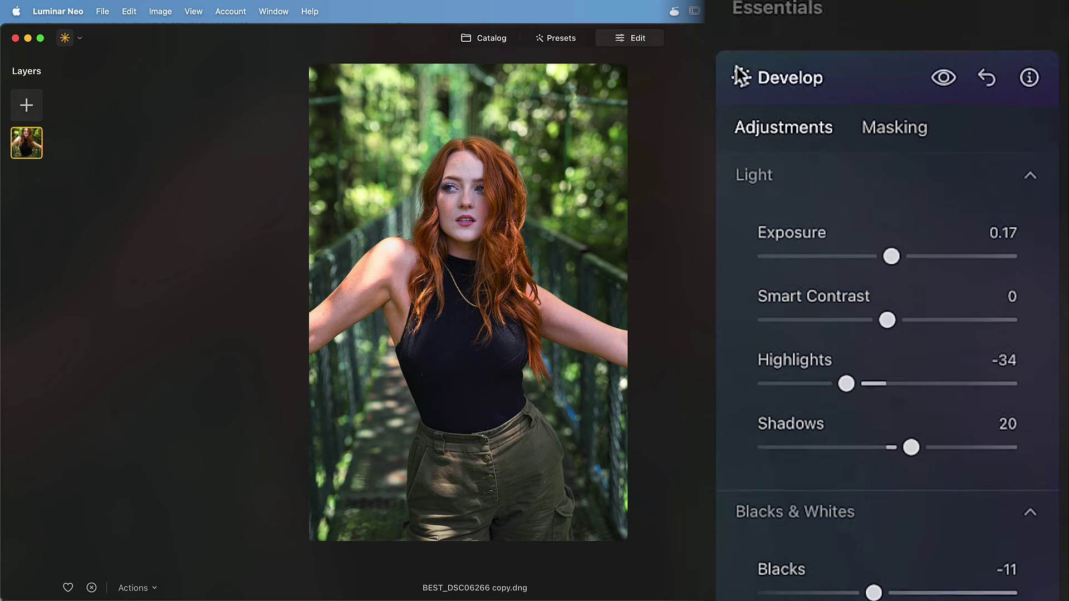
scroll(823, 89, "up", 2)
left_click(792, 132)
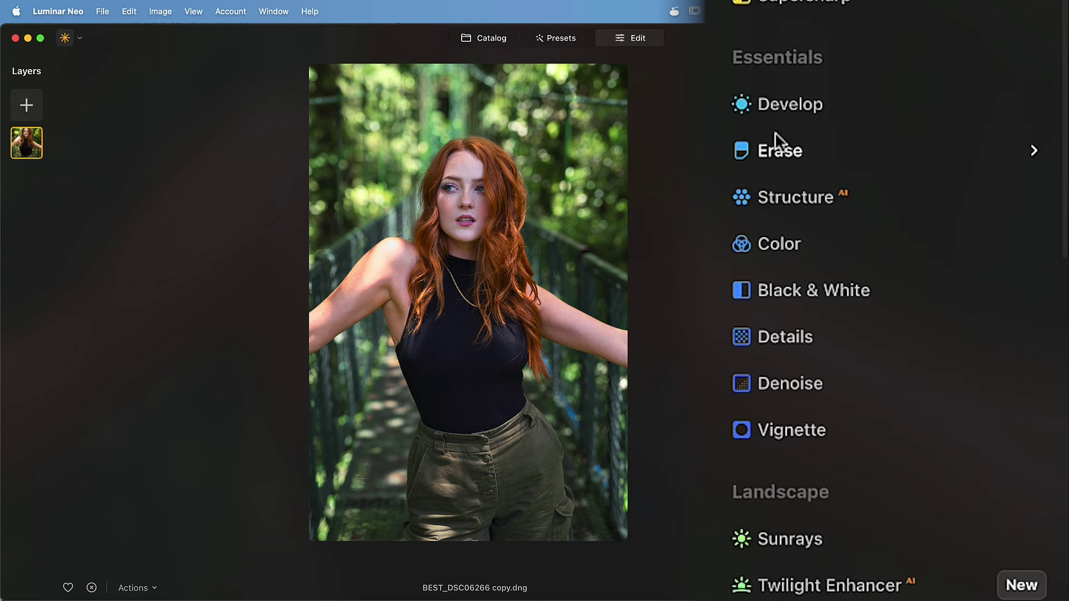
Start a new Develop adjustment and correct the white balance with Temperature -9 and Tint 3
scroll(776, 136, "up", 3)
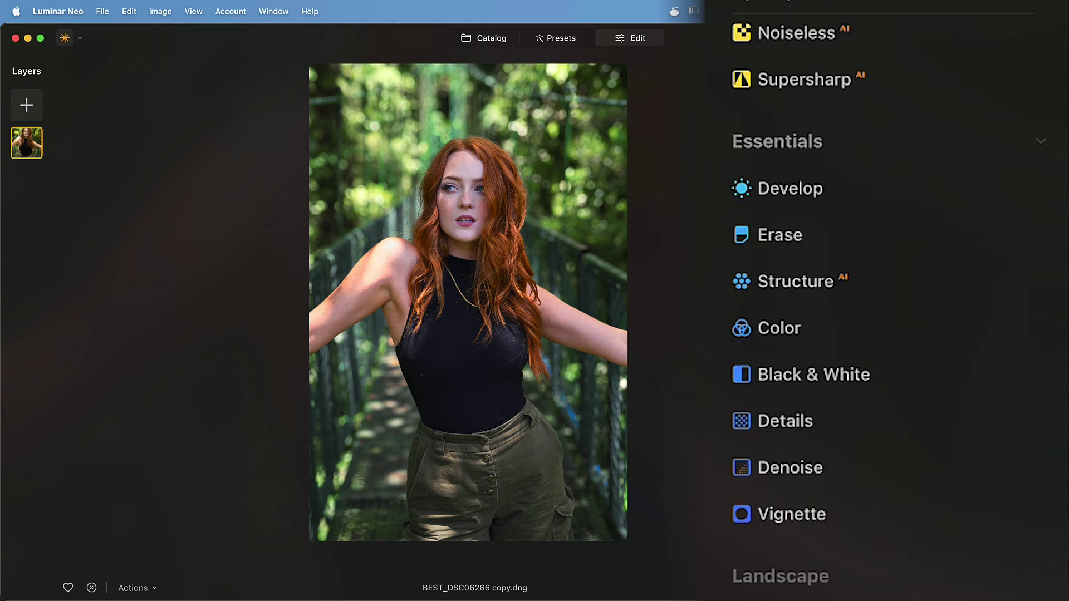
left_click(785, 192)
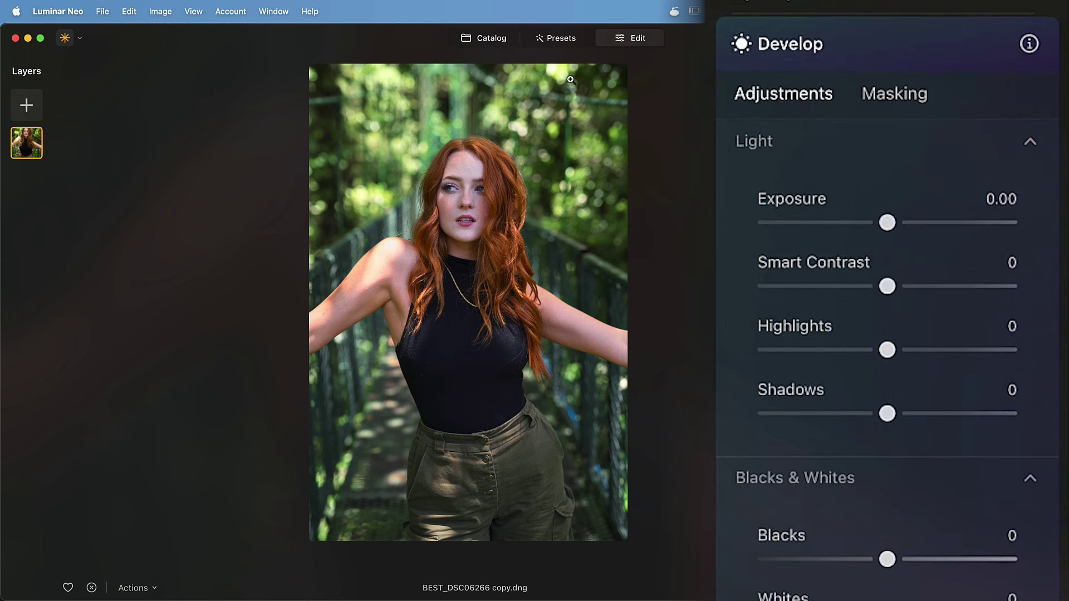
scroll(721, 395, "down", 10)
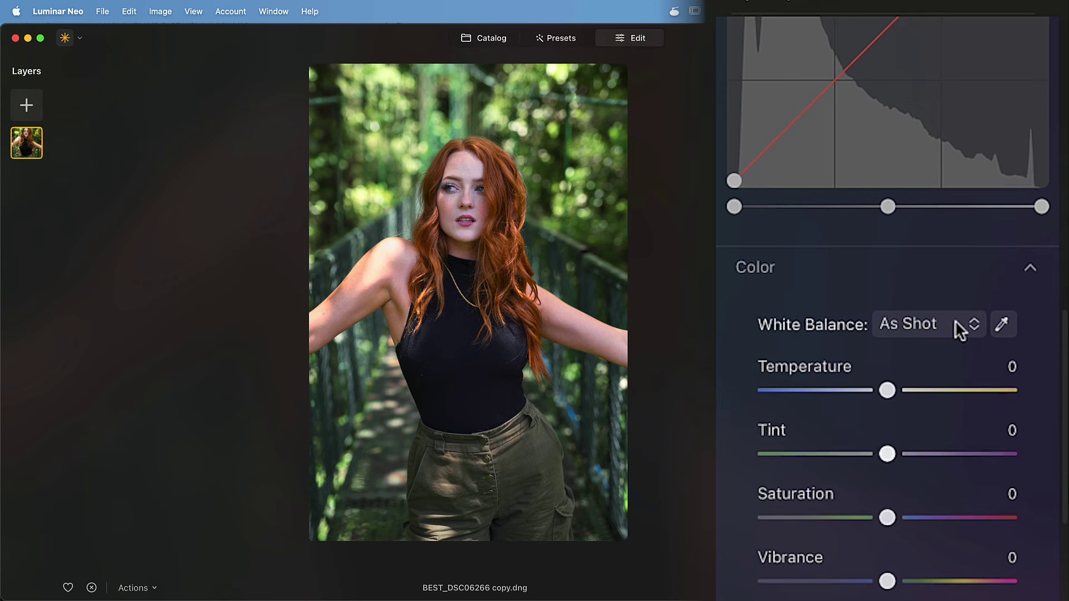
scroll(944, 375, "down", 5)
left_click_drag(885, 242, 874, 244)
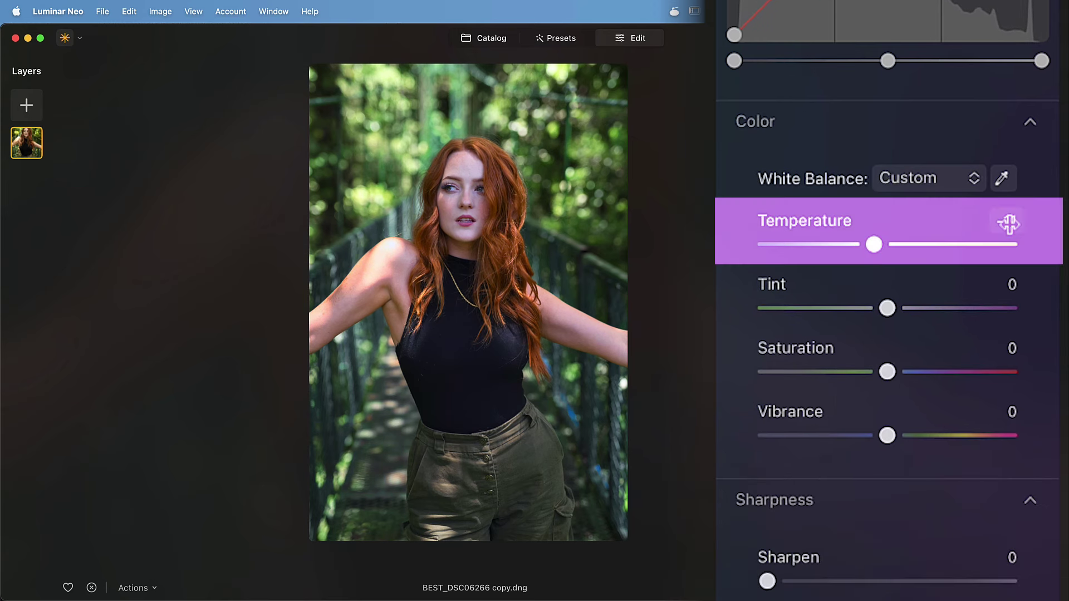
left_click_drag(1008, 223, 1068, 226)
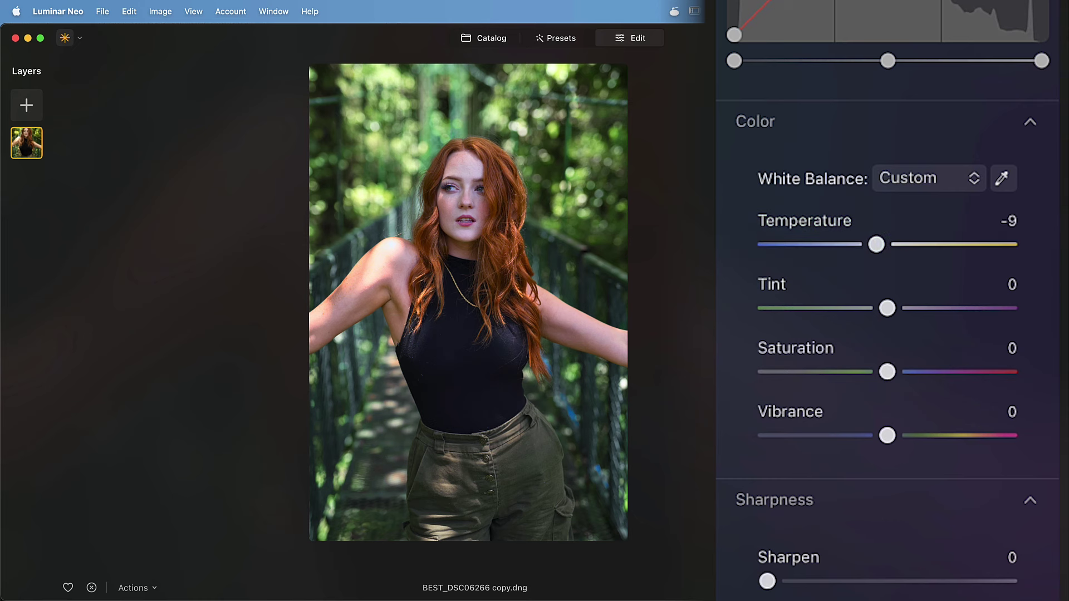
left_click_drag(884, 307, 889, 306)
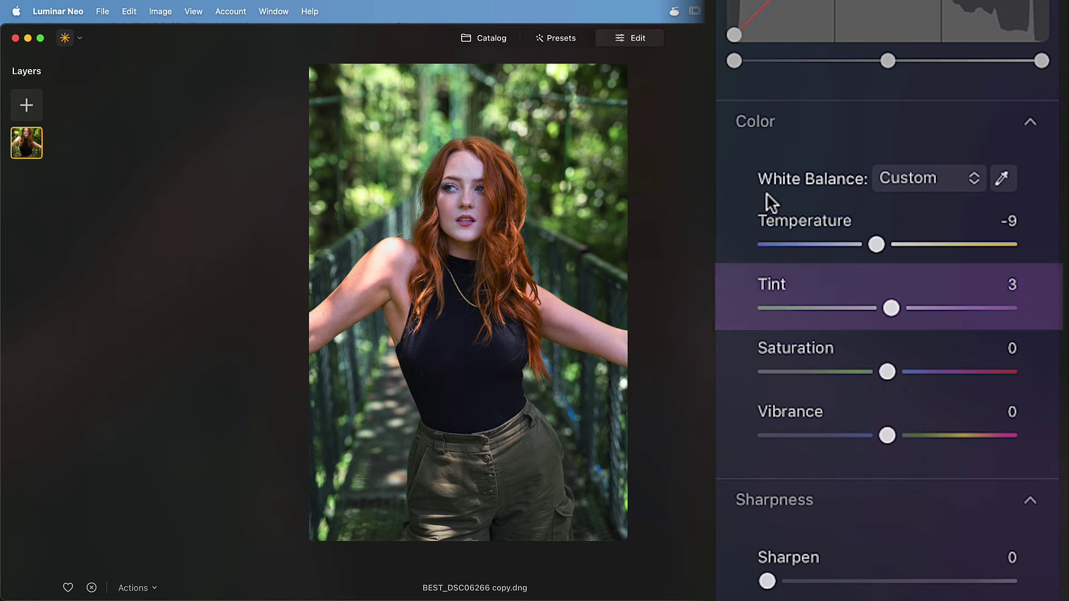
scroll(767, 189, "up", 10)
scroll(767, 189, "up", 10)
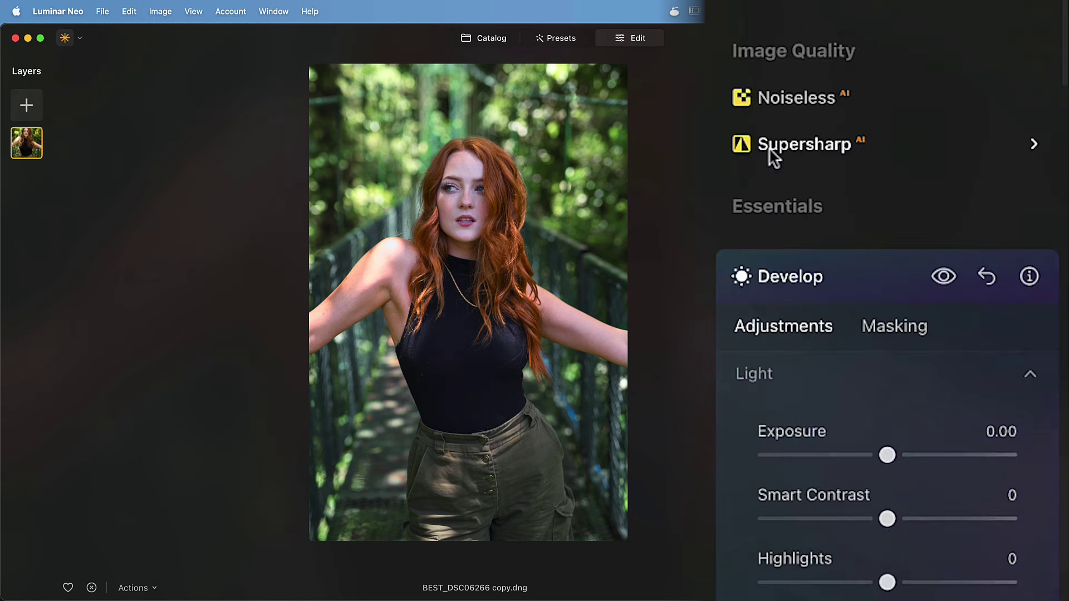
left_click(785, 277)
Start a new Color adjustment and shift the HSL Hue of Yellow to 26
scroll(804, 266, "down", 1)
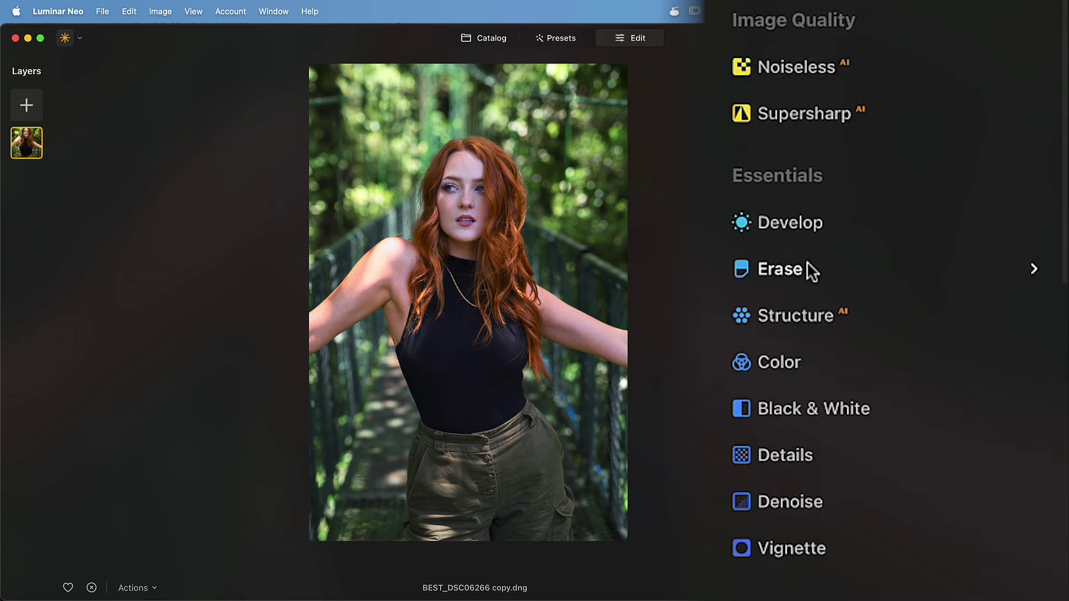
scroll(806, 261, "down", 4)
left_click(783, 259)
scroll(768, 234, "down", 4)
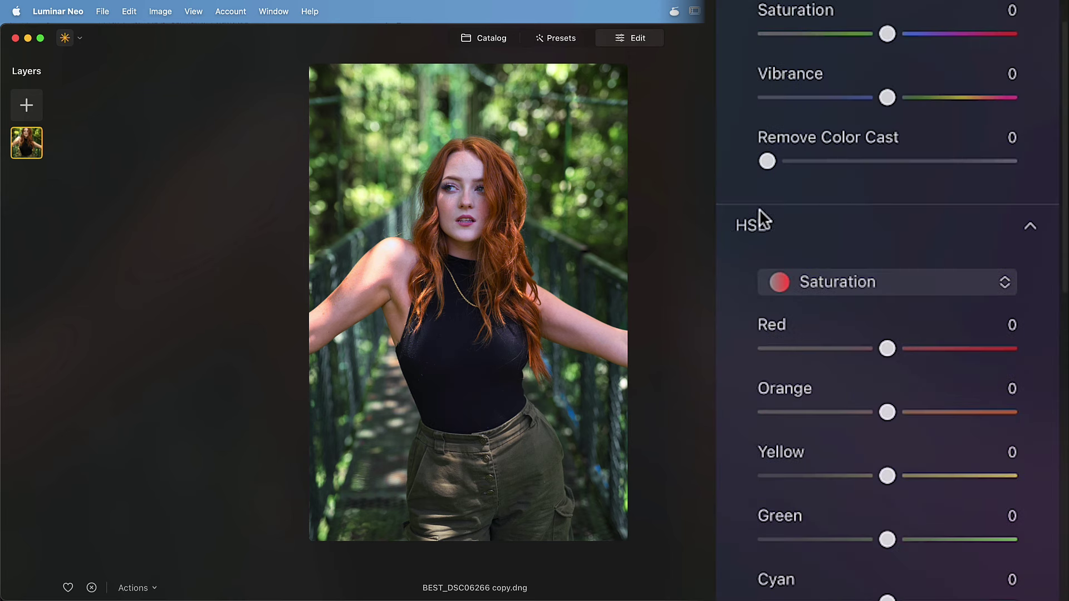
scroll(728, 231, "down", 3)
left_click(843, 187)
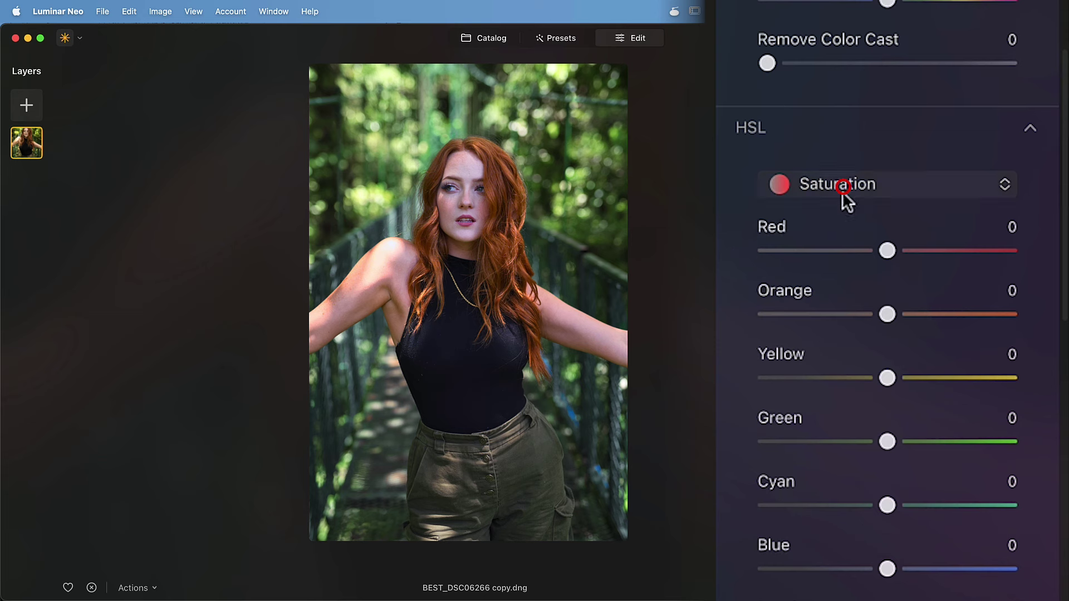
left_click(833, 220)
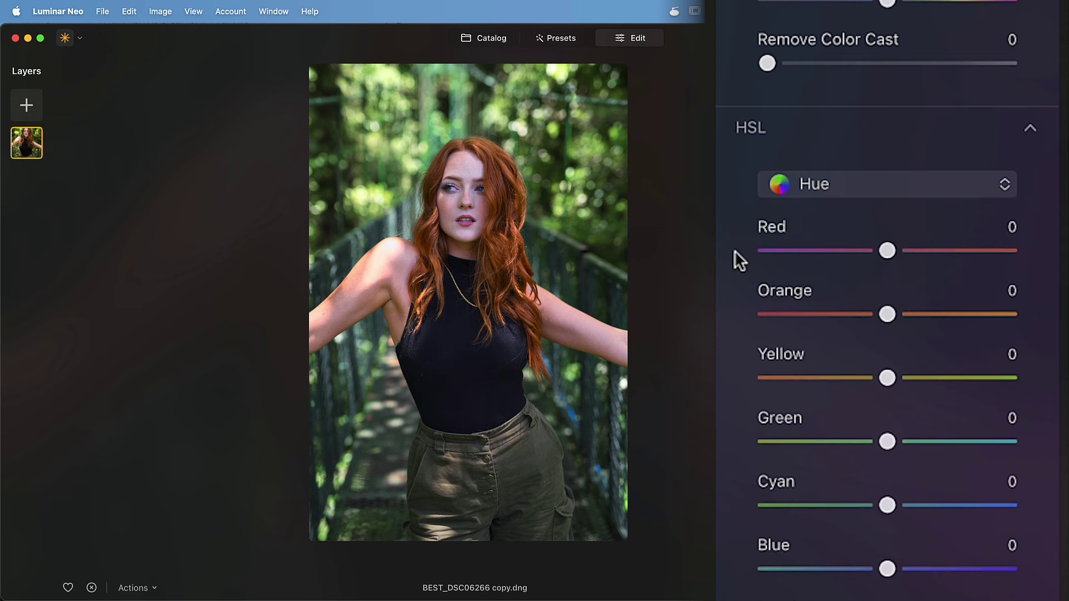
scroll(734, 257, "down", 2)
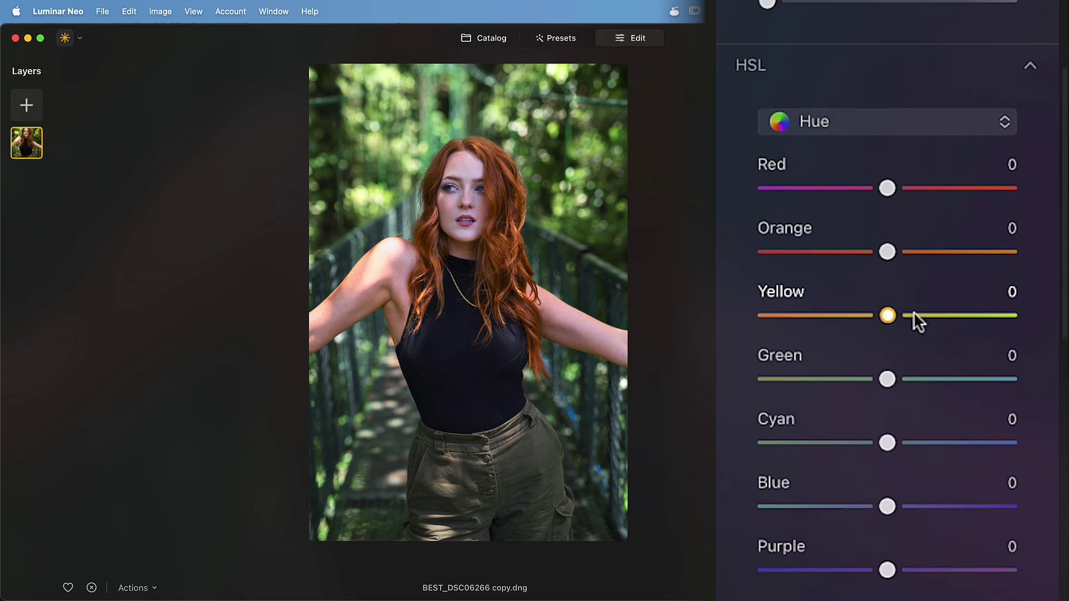
scroll(913, 320, "up", 2)
left_click_drag(903, 322, 919, 351)
scroll(924, 312, "down", 1)
Set the HSL Saturation of Yellow to -25 and slightly mute the cooler green tones
left_click(817, 145)
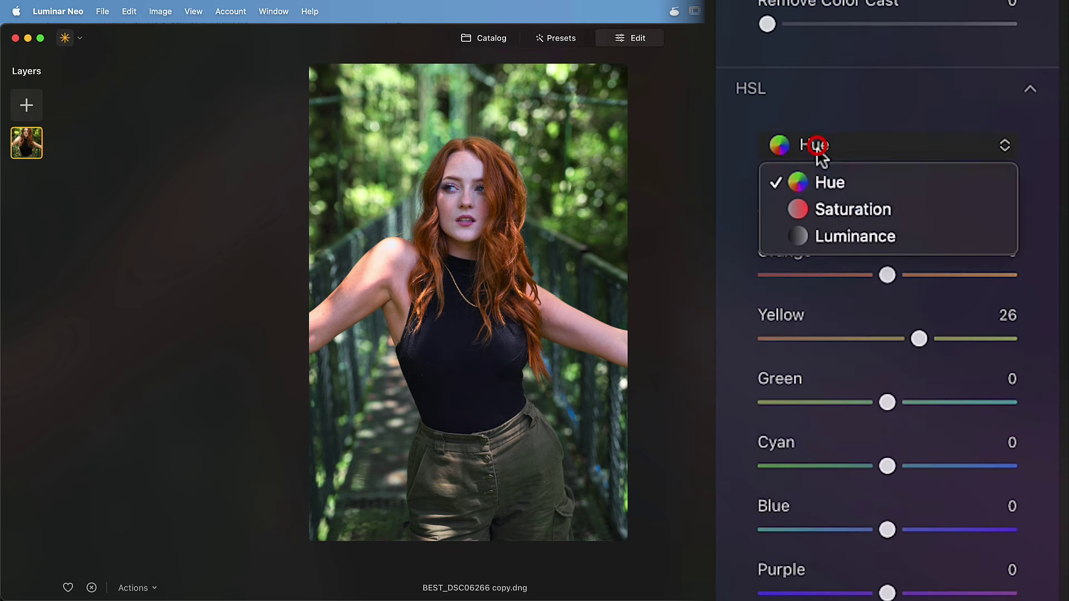
left_click(825, 209)
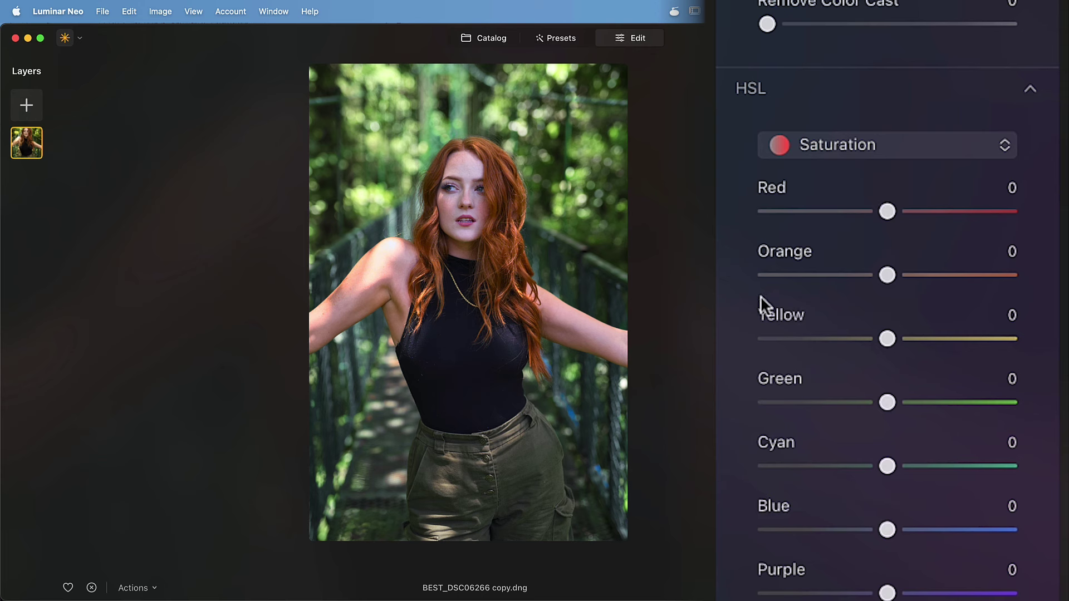
scroll(754, 322, "down", 1)
left_click_drag(890, 307, 859, 307)
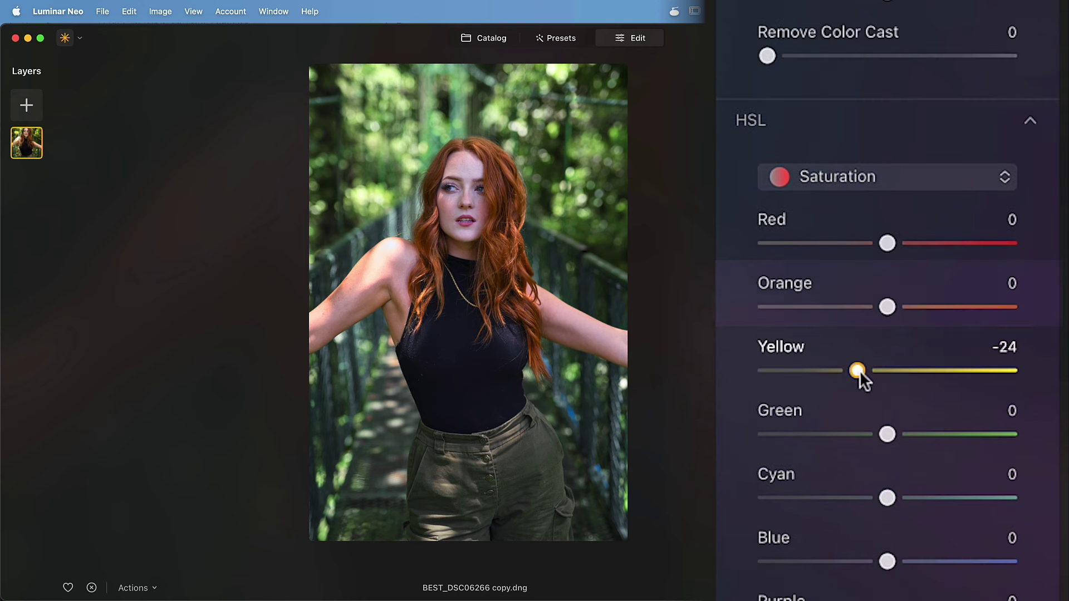
left_click_drag(860, 370, 857, 372)
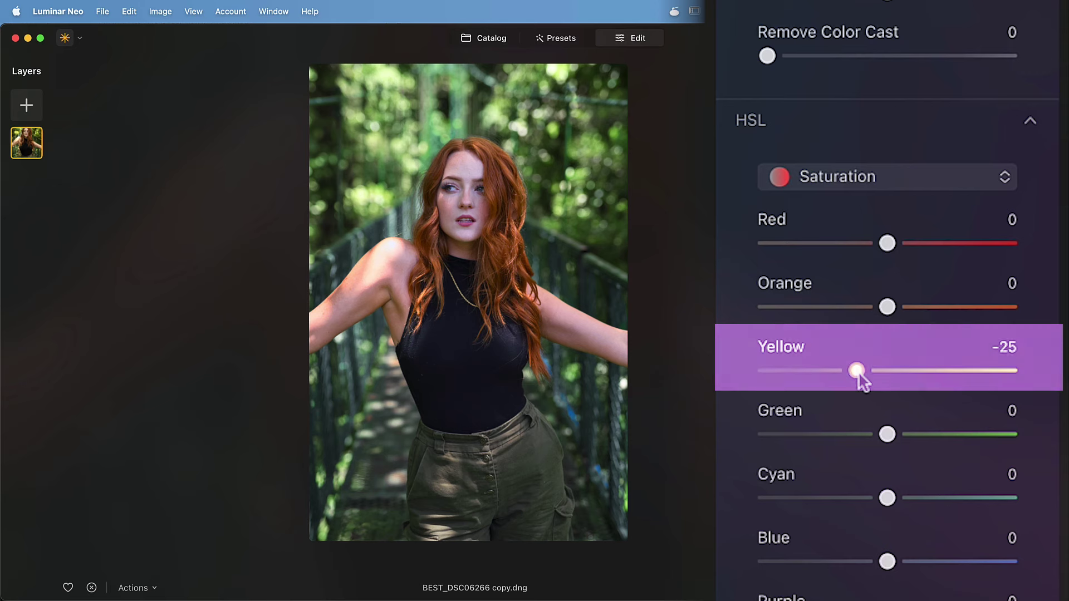
scroll(857, 372, "down", 1)
left_click_drag(882, 463, 857, 476)
scroll(824, 330, "up", 10)
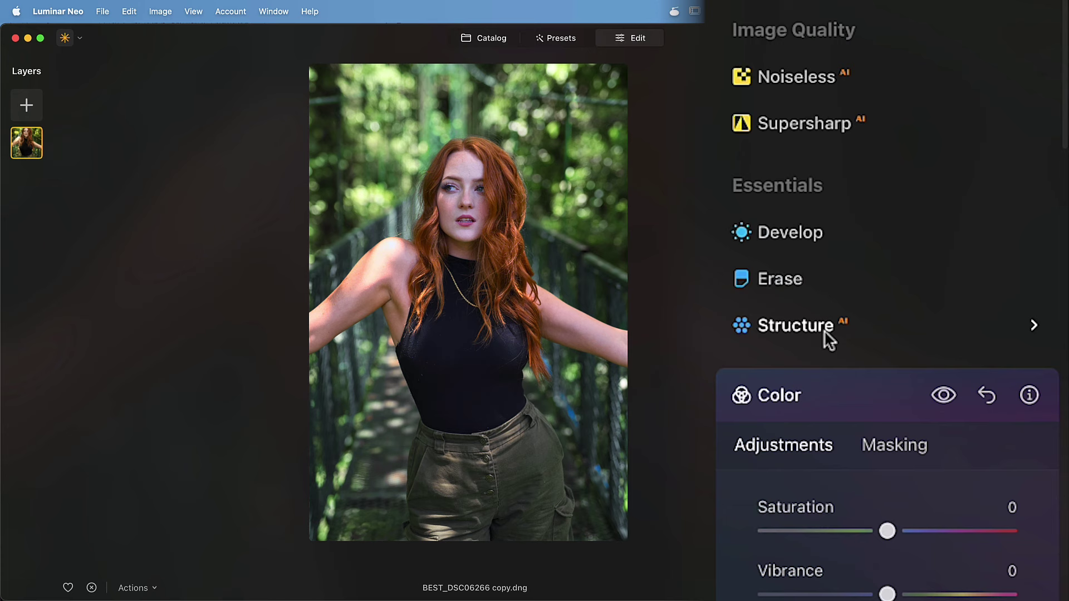
left_click(778, 396)
Add a dark Vignette with Amount -57 and Size 59
scroll(791, 273, "down", 3)
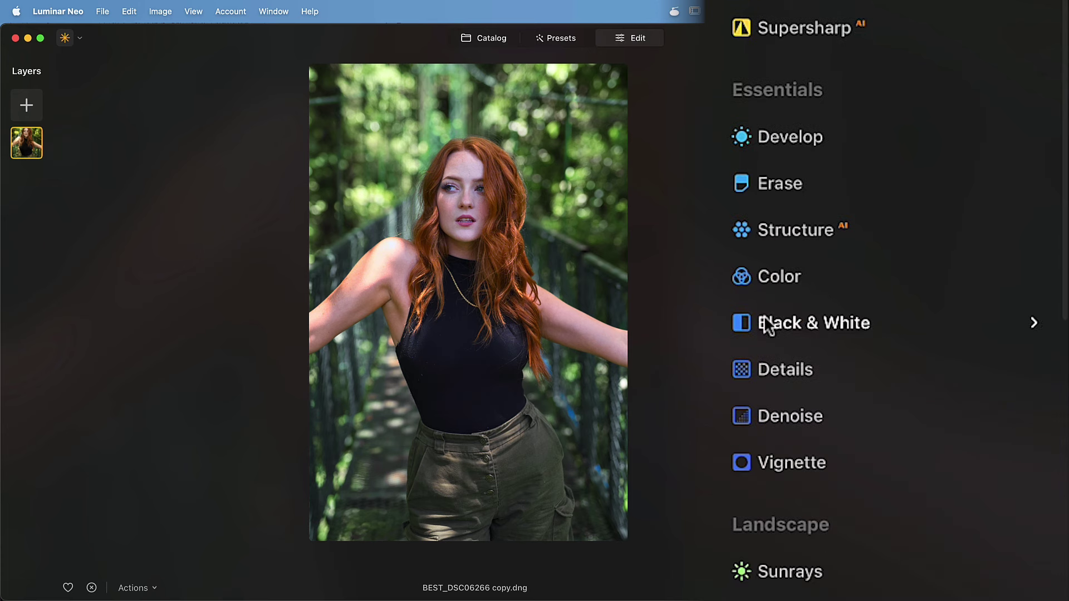
left_click(790, 465)
scroll(737, 210, "down", 3)
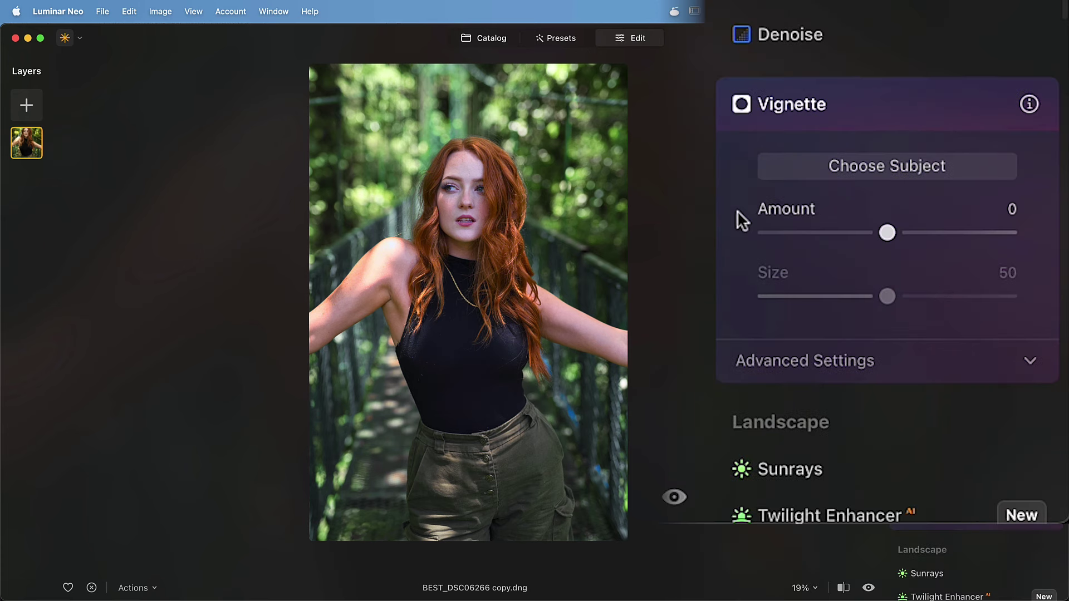
left_click_drag(883, 198, 829, 217)
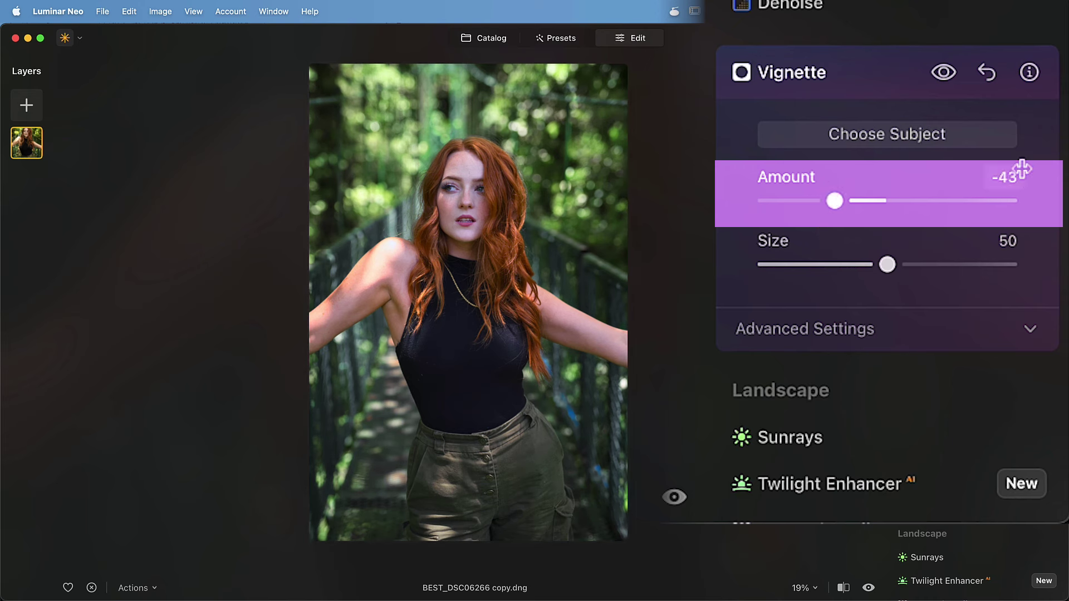
left_click(1003, 177)
type("-5")
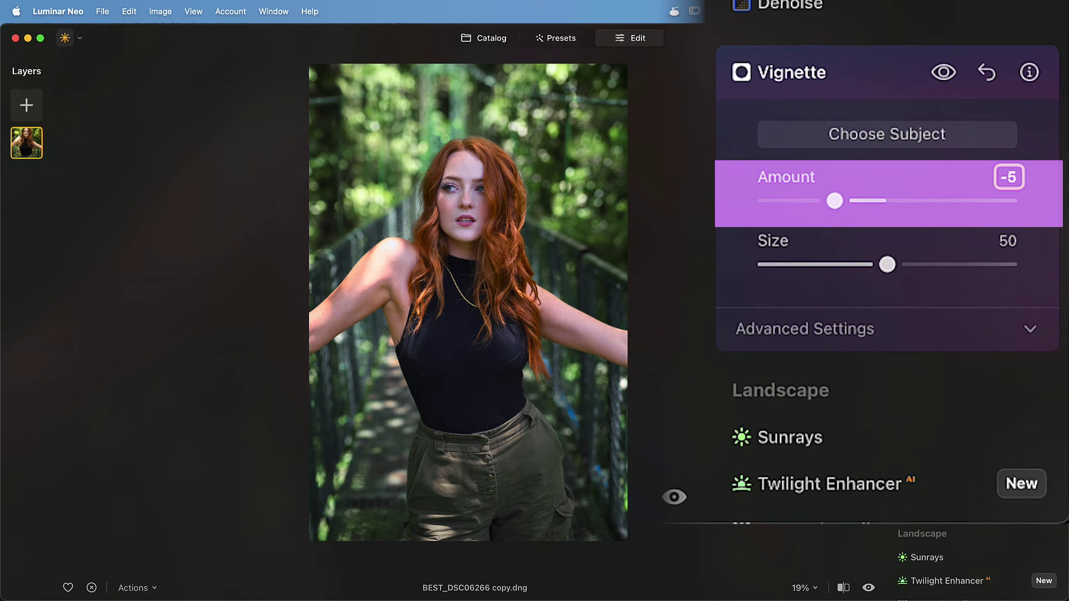
type("7")
key("Return")
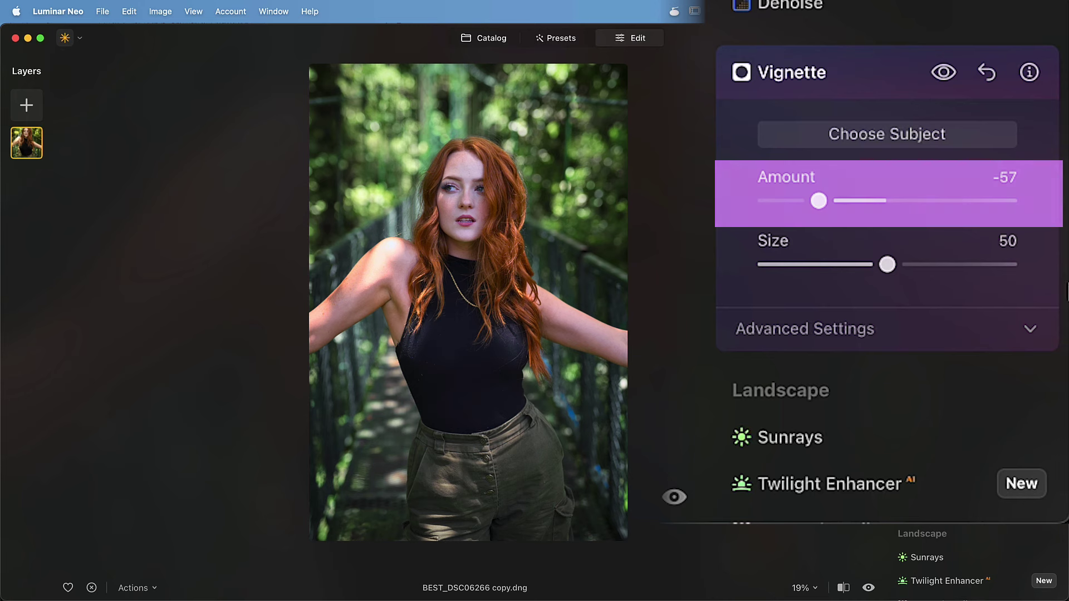
left_click_drag(887, 265, 910, 272)
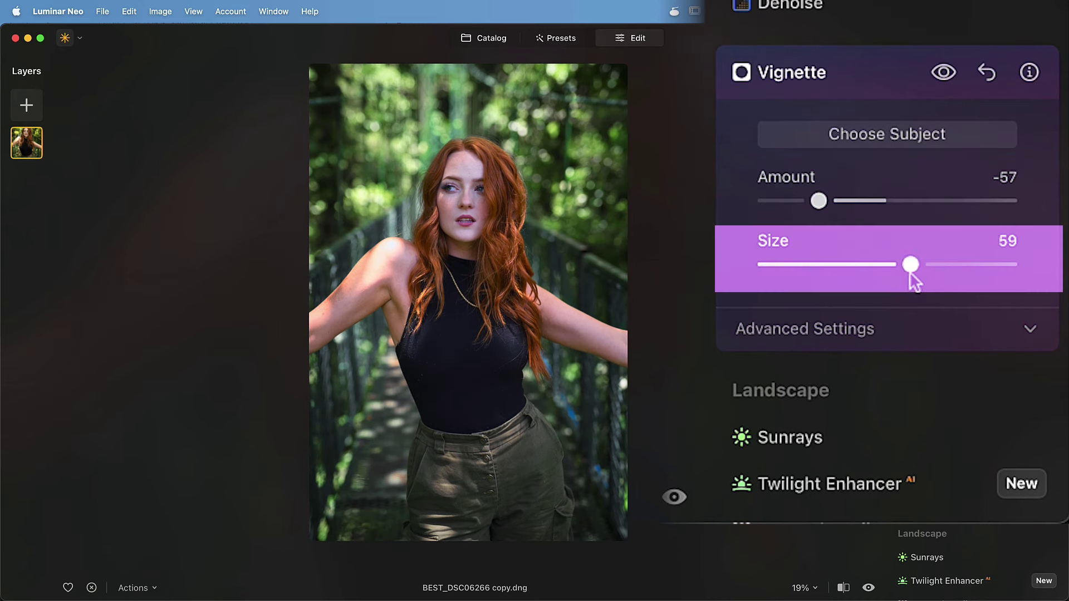
left_click(797, 75)
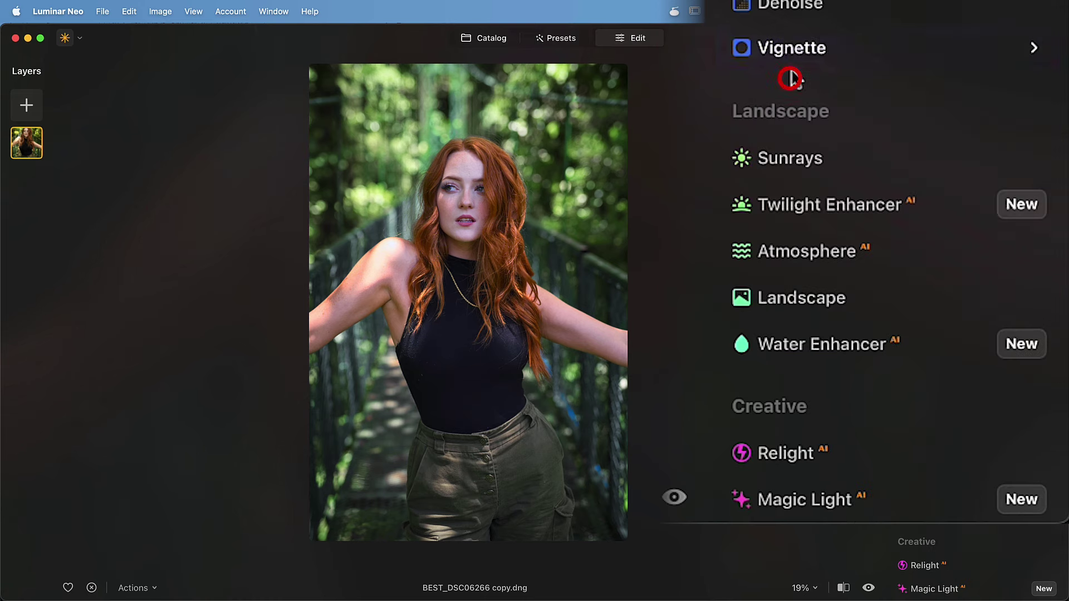
Brighten her face with the Face AI tool by setting Face Light to 18
scroll(790, 69, "down", 5)
scroll(843, 75, "down", 5)
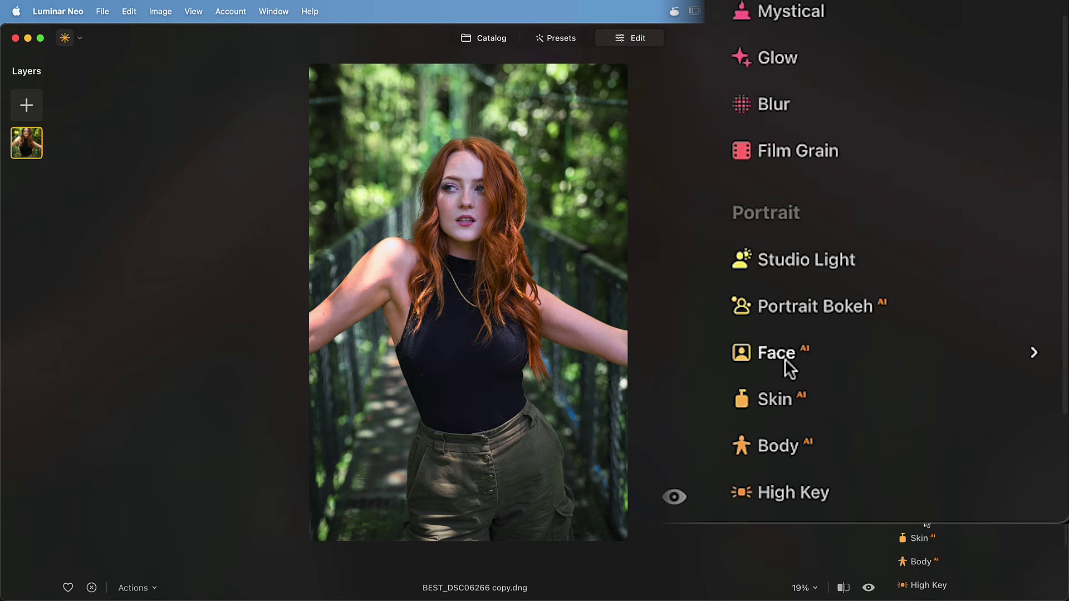
left_click(784, 358)
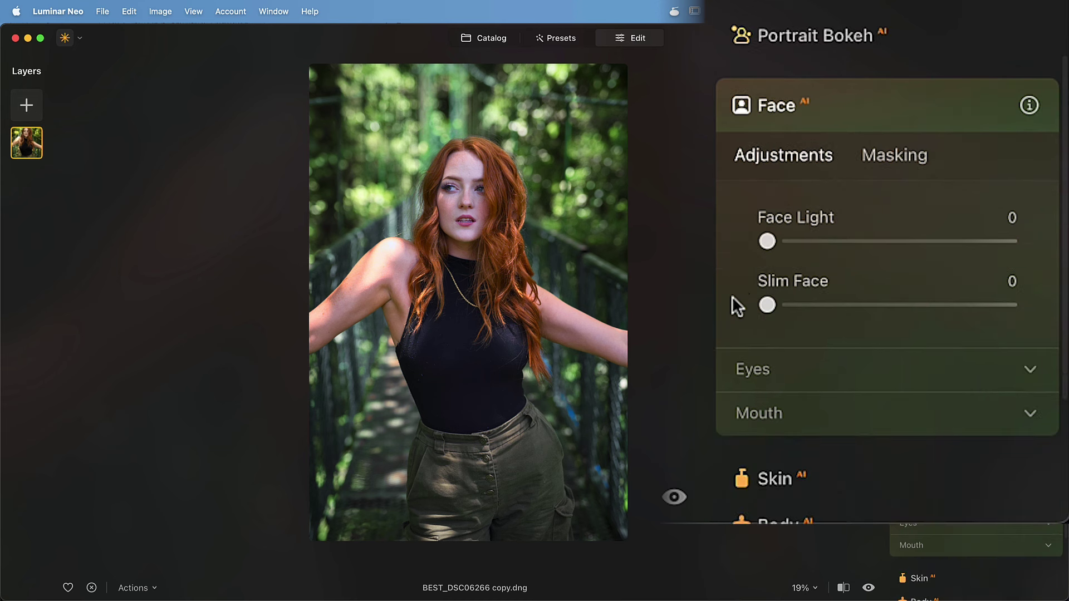
left_click_drag(767, 241, 814, 243)
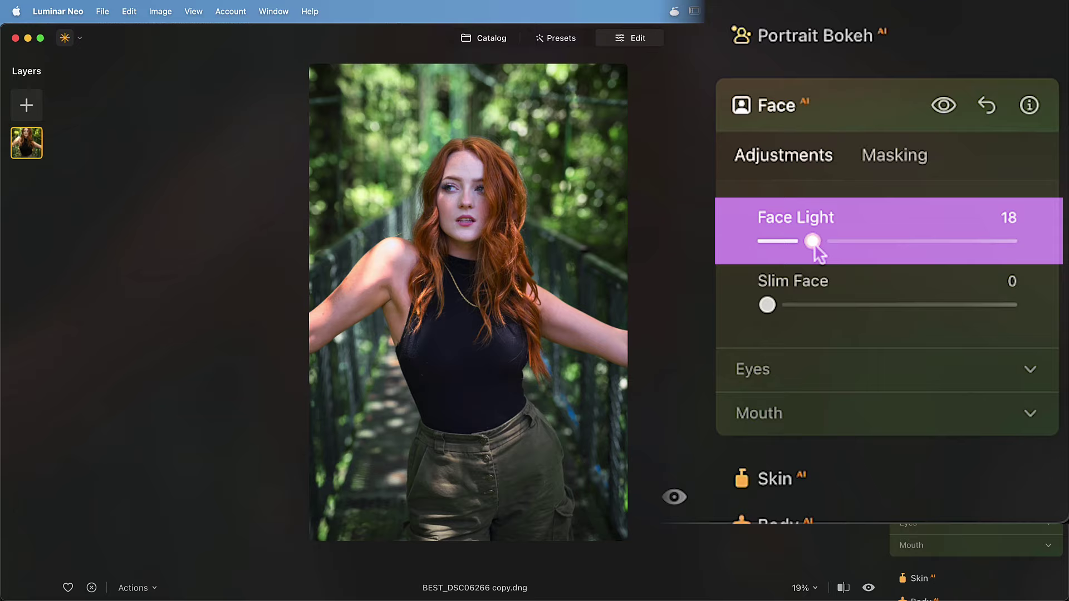
Examine the portrait up close and compare the edited version with the original
double_click(463, 181)
double_click(674, 178)
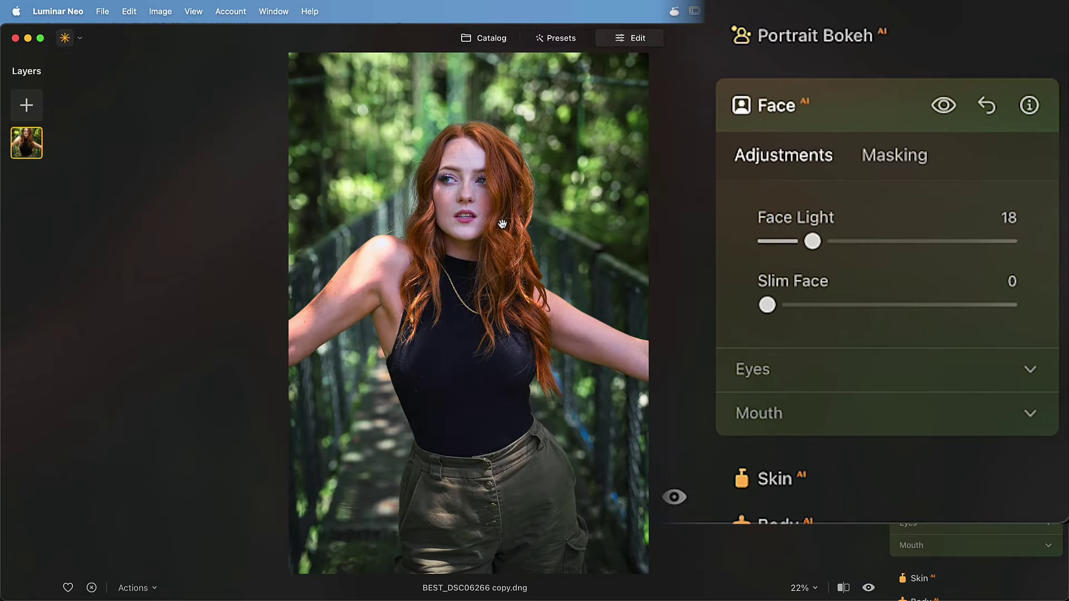
key("backslash")
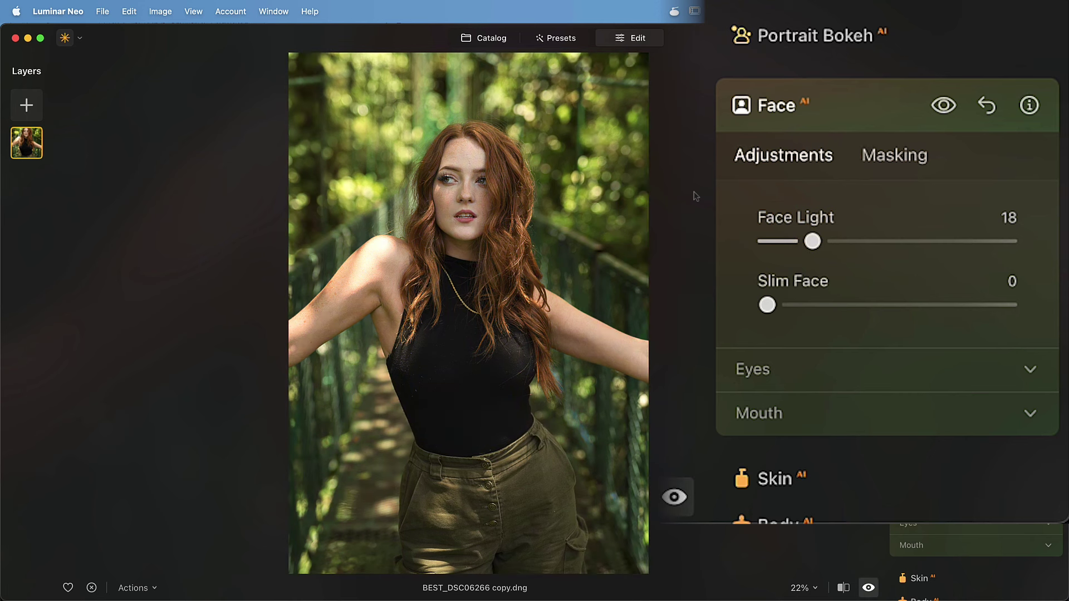
Toggle repeatedly between the original and edited versions of the full portrait to judge the overall color and light changes
key("backslash")
key("backslash")
key("backslash")
key("backslash")
key("backslash")
key("backslash")
key("backslash")
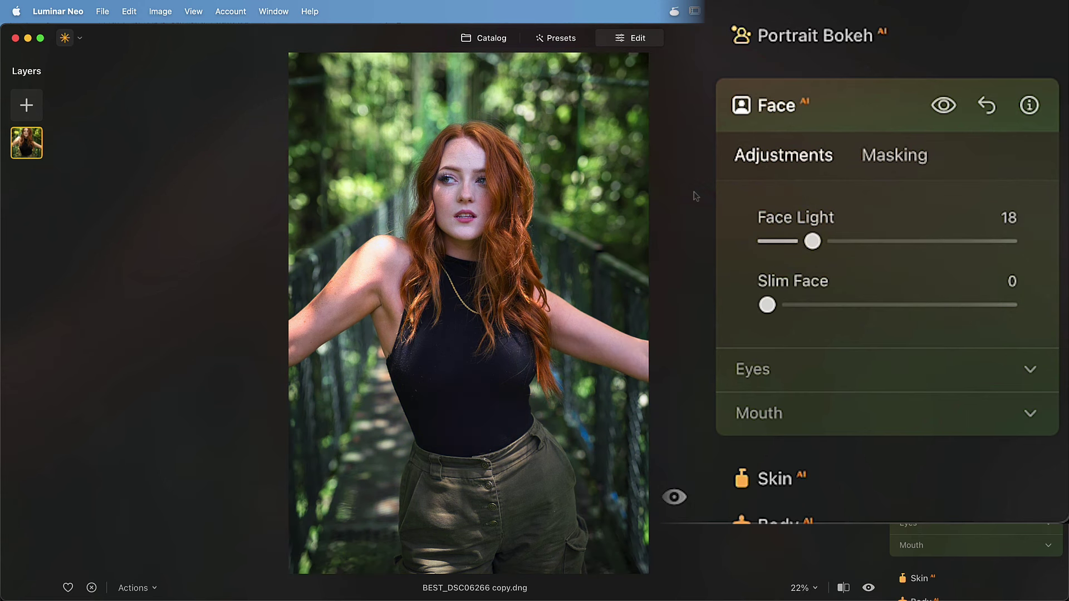
key("backslash")
key("backslash")
key("backslash")
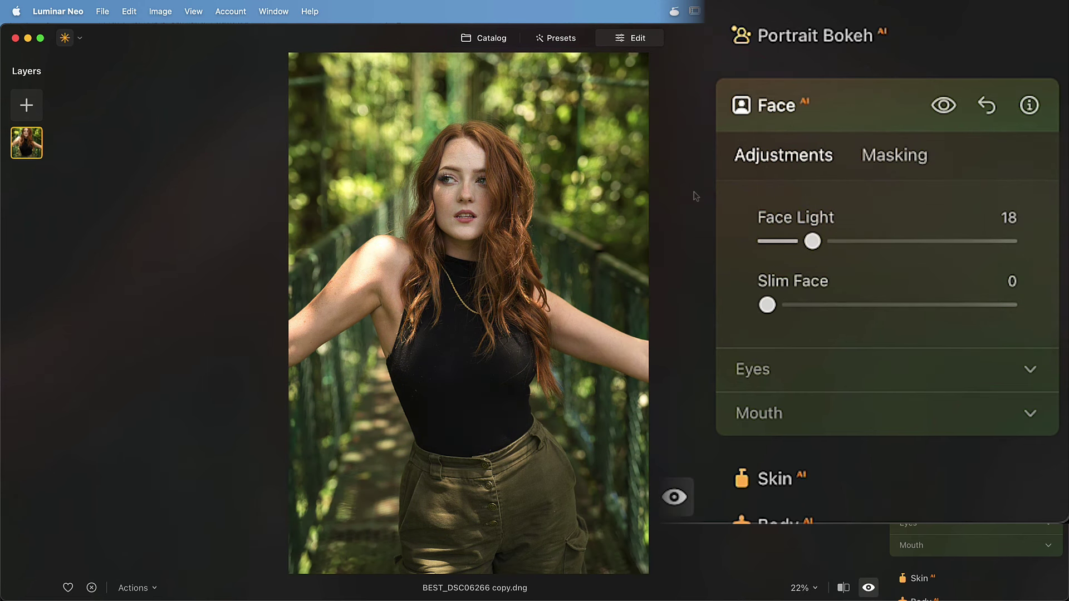
key("backslash")
key("backslash")
key("backslash")
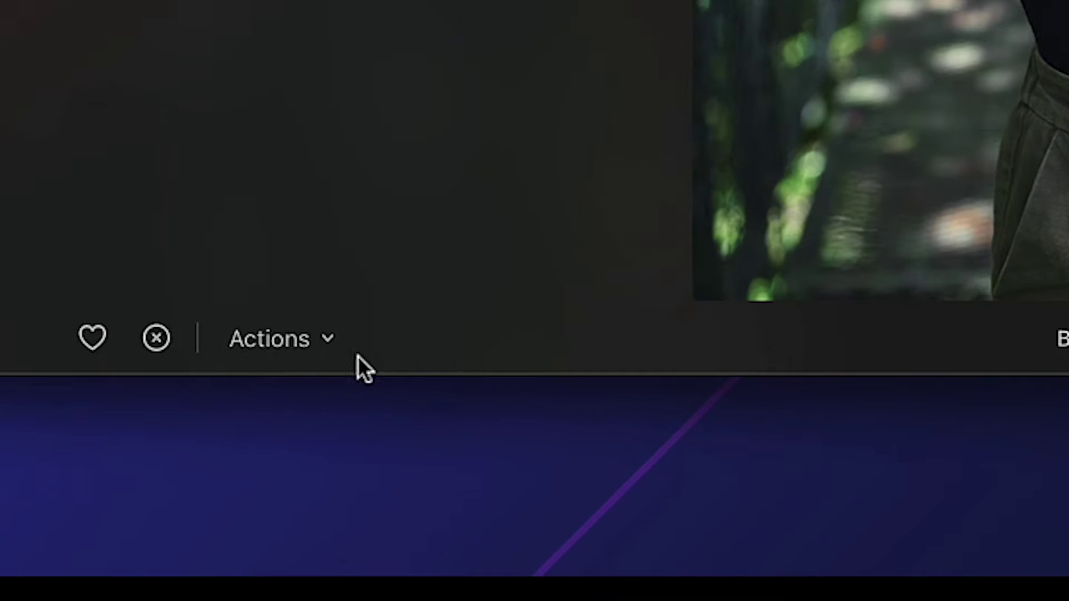
Save the portrait's adjustments as a new preset in My Presets, keeping the suggested name
left_click(149, 589)
left_click(285, 450)
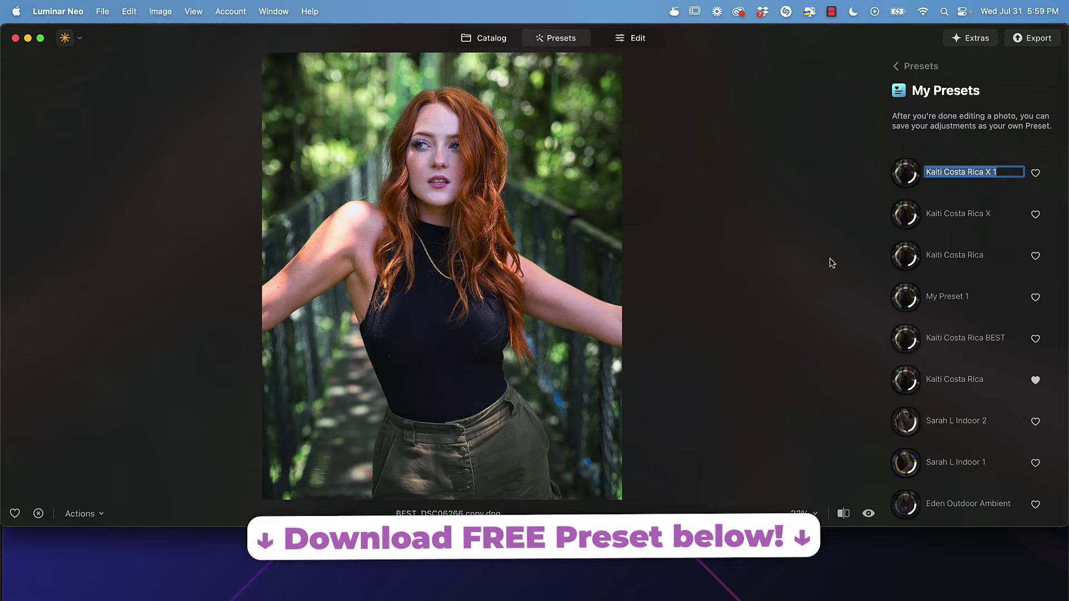
key("Return")
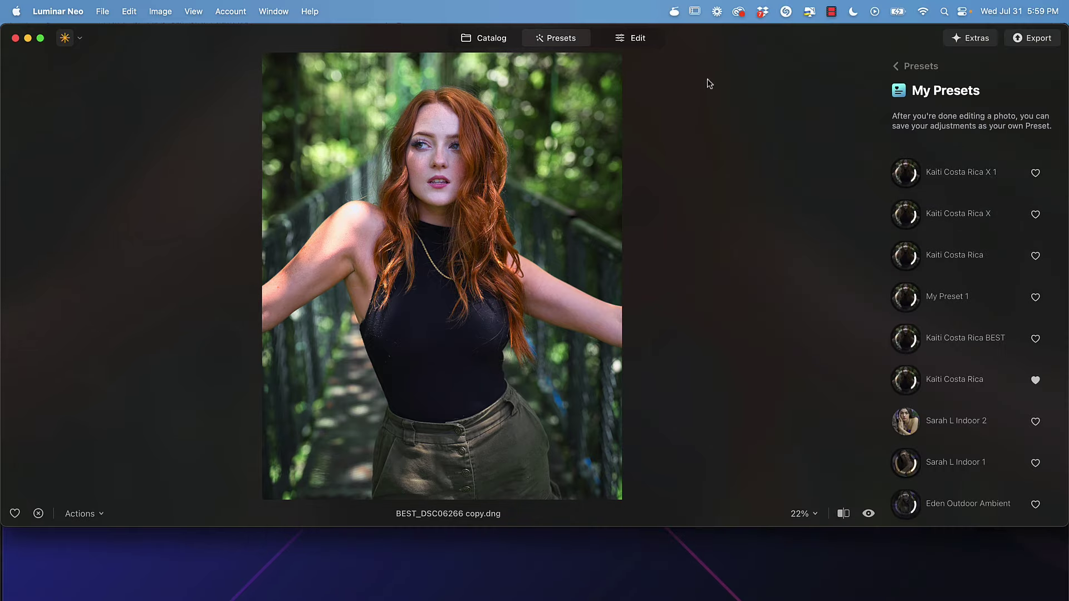
double_click(683, 527)
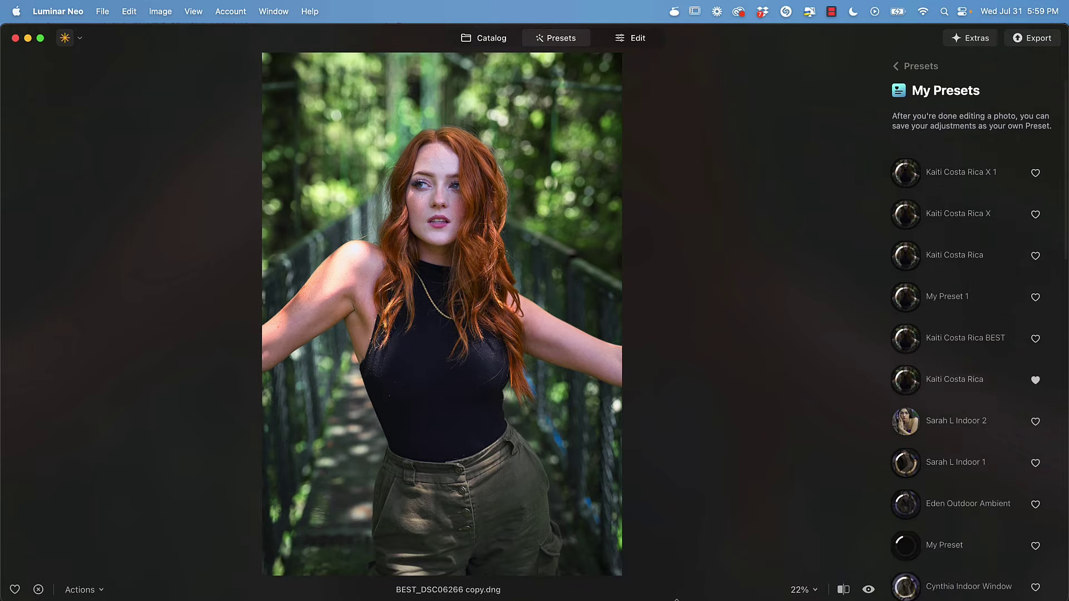
Open DSC06267.dng from the catalog and apply the newly saved Costa Rica X 1 preset to it
left_click(472, 40)
scroll(375, 353, "down", 3)
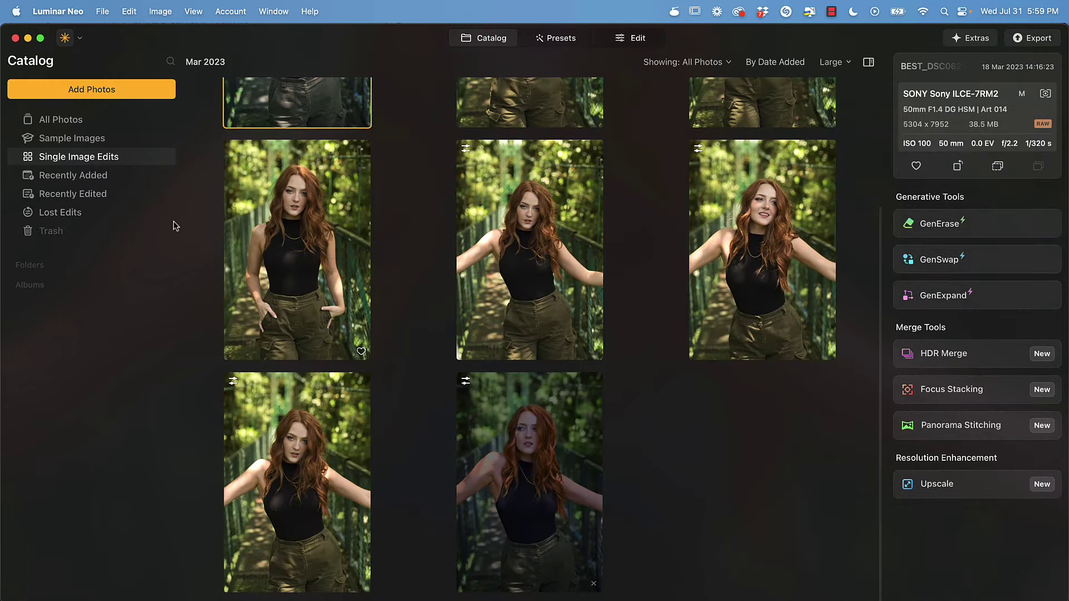
double_click(289, 477)
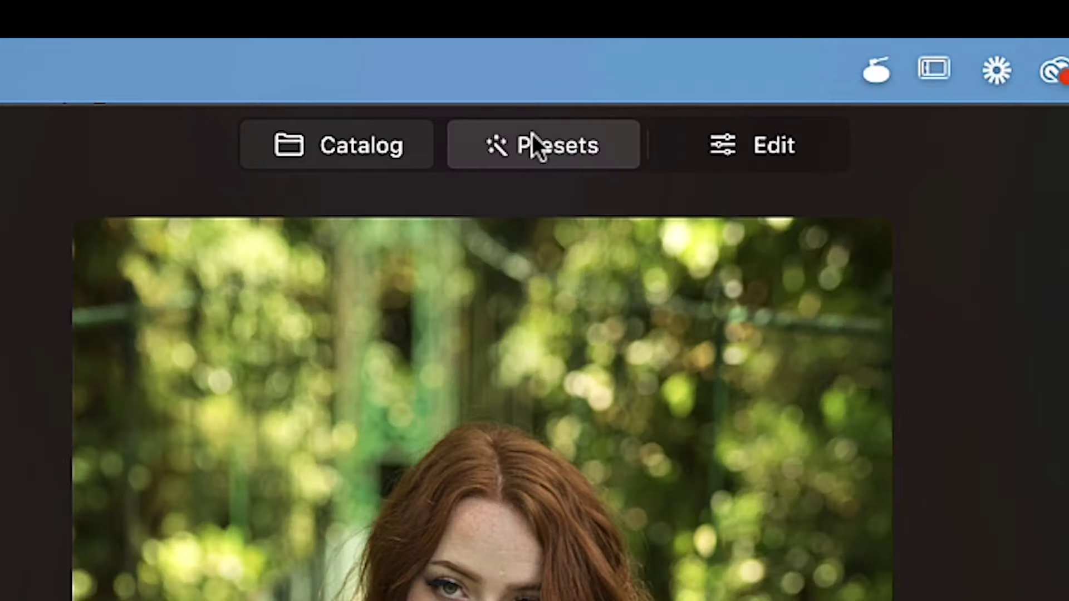
left_click(551, 36)
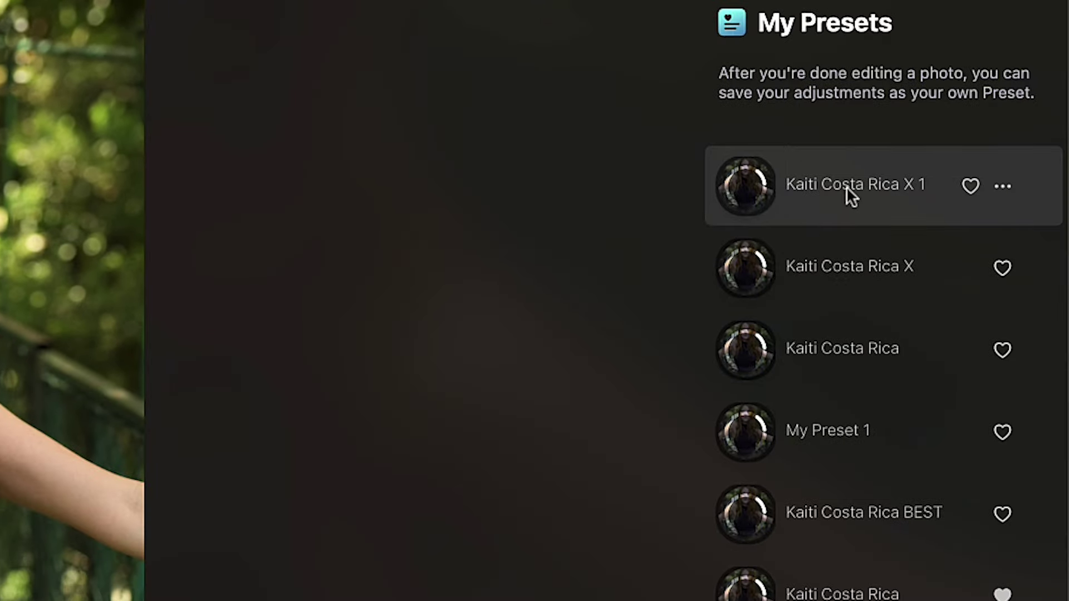
left_click(846, 186)
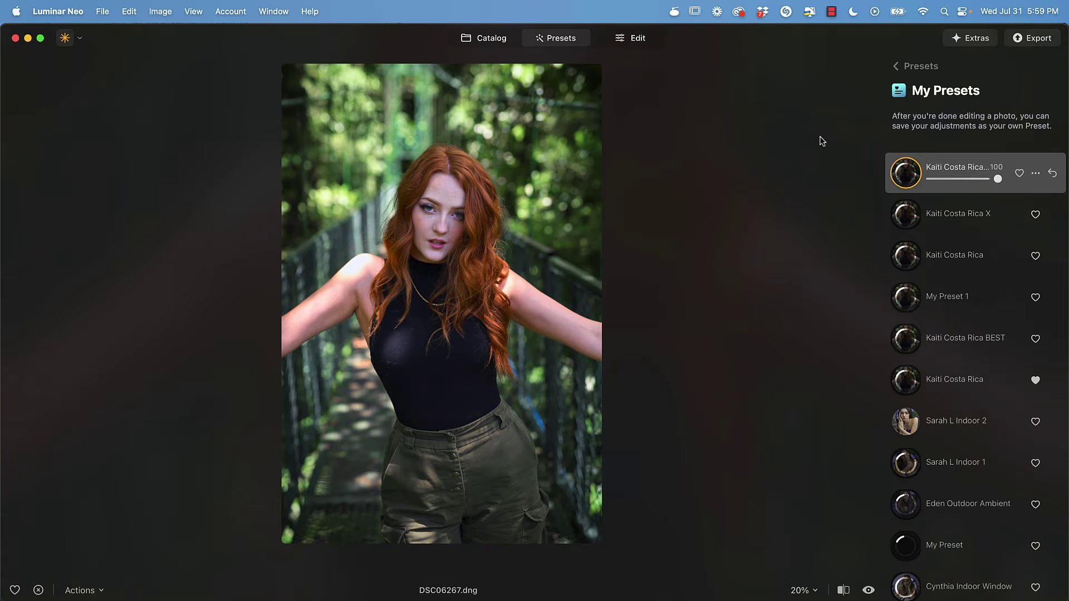
Compare DSC06267.dng with its original and review the list of edits applied by the preset
key("backslash")
key("backslash")
key("backslash")
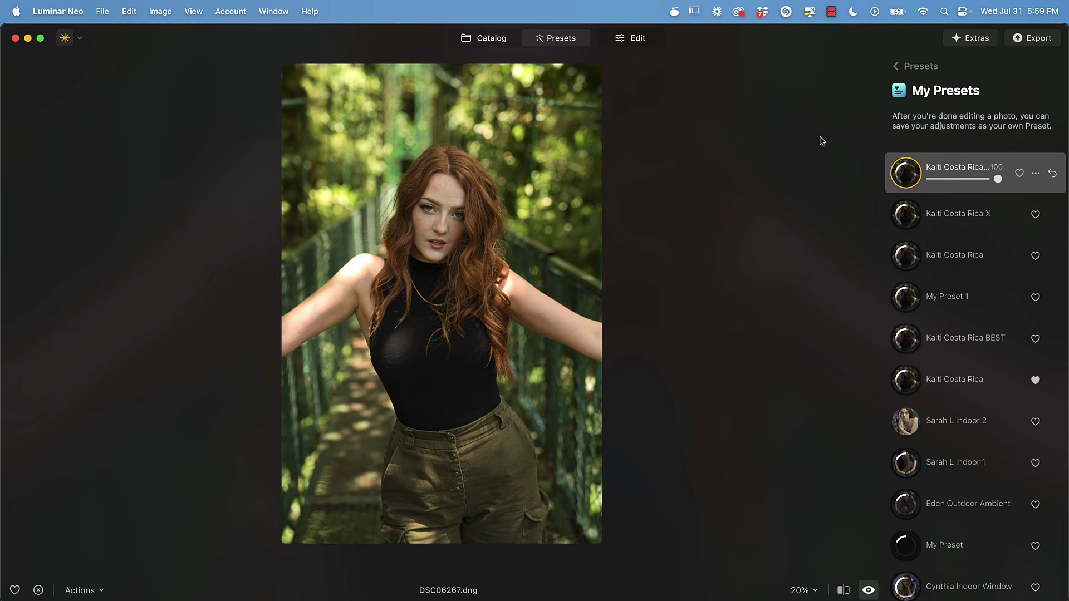
key("backslash")
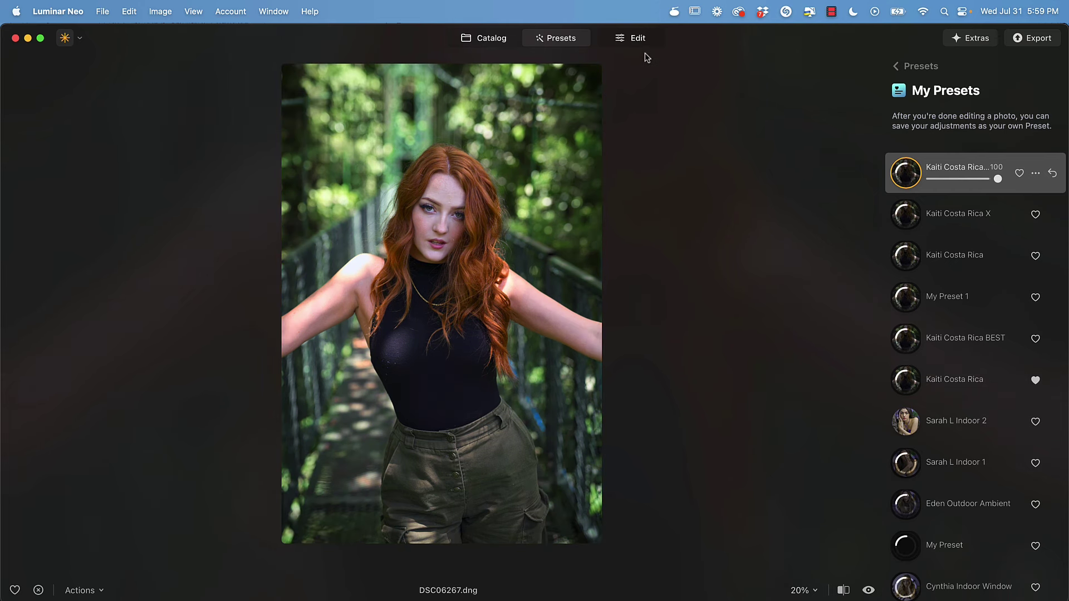
left_click(623, 38)
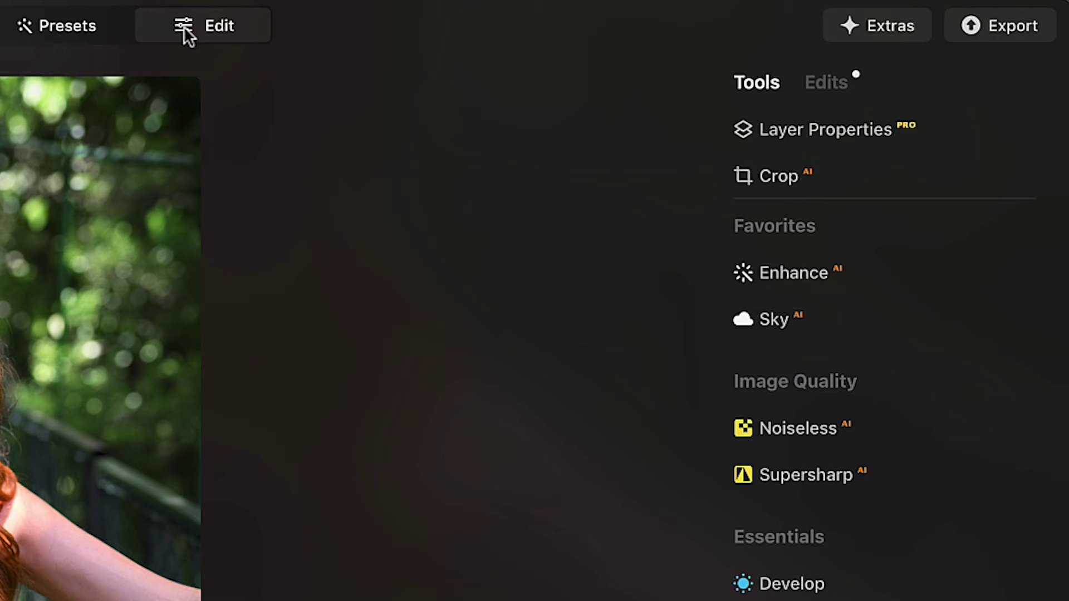
left_click(829, 81)
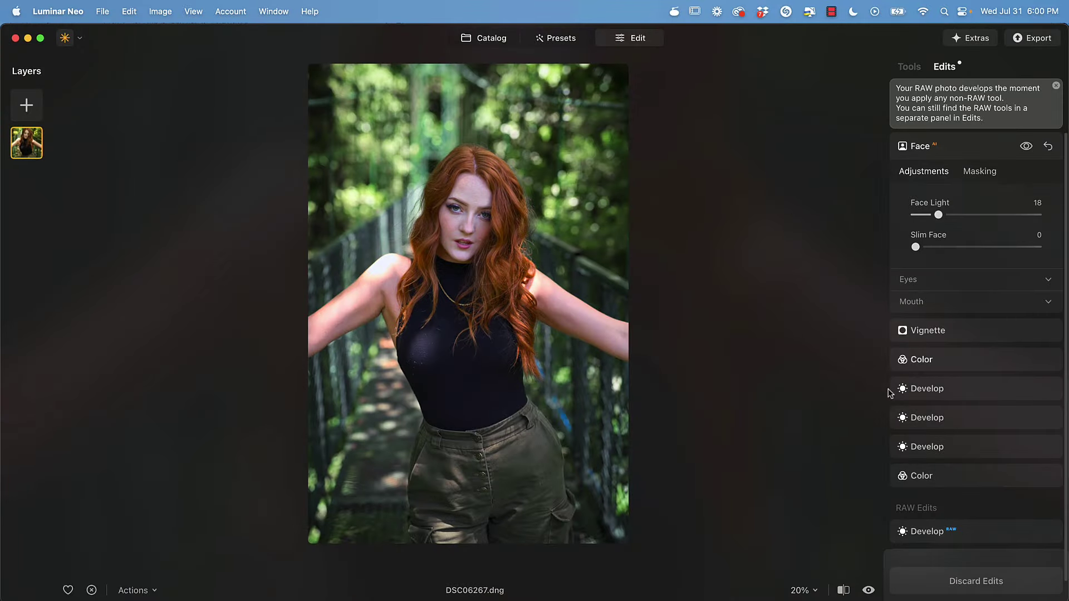
Open DSC06273.dng from the catalog and apply the same Costa Rica X 1 preset at 100
left_click(483, 38)
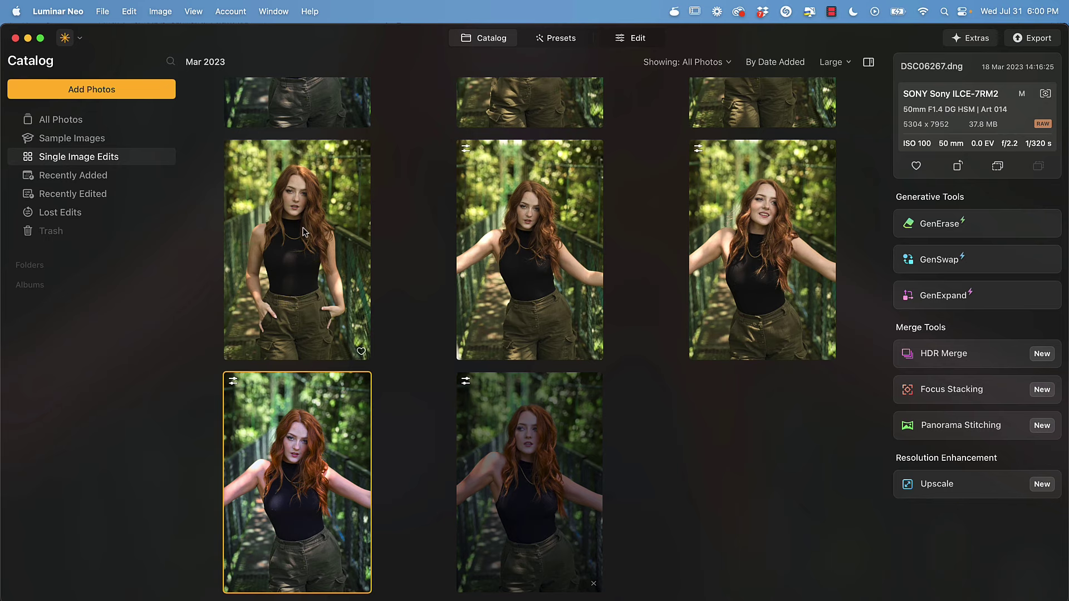
double_click(304, 231)
left_click(558, 38)
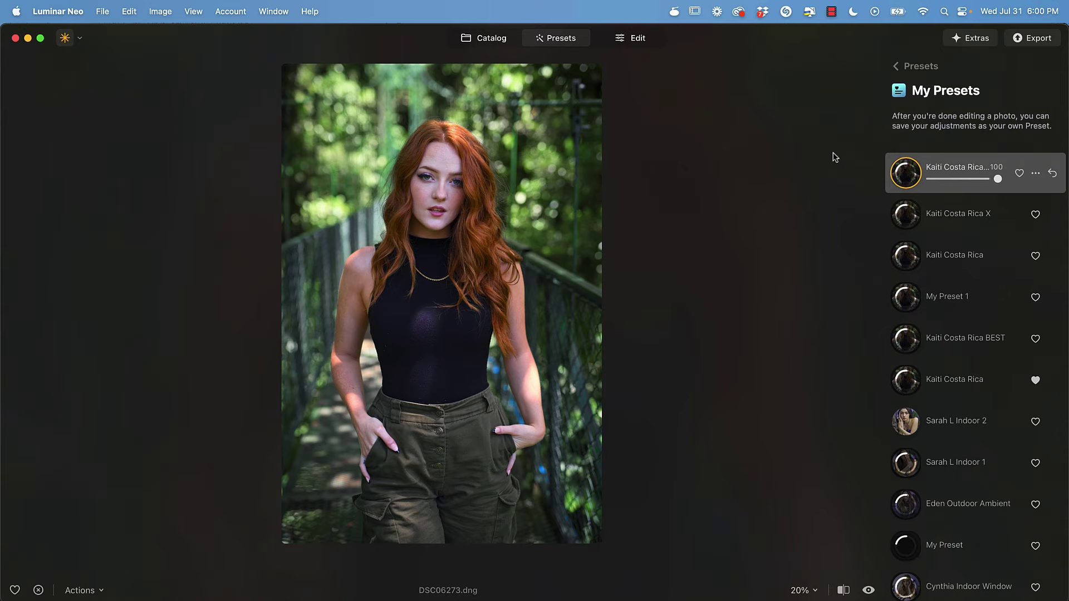
Inspect the face and hair in DSC06273.dng up close, then return to the full image
left_click(451, 171)
scroll(453, 173, "down", 3)
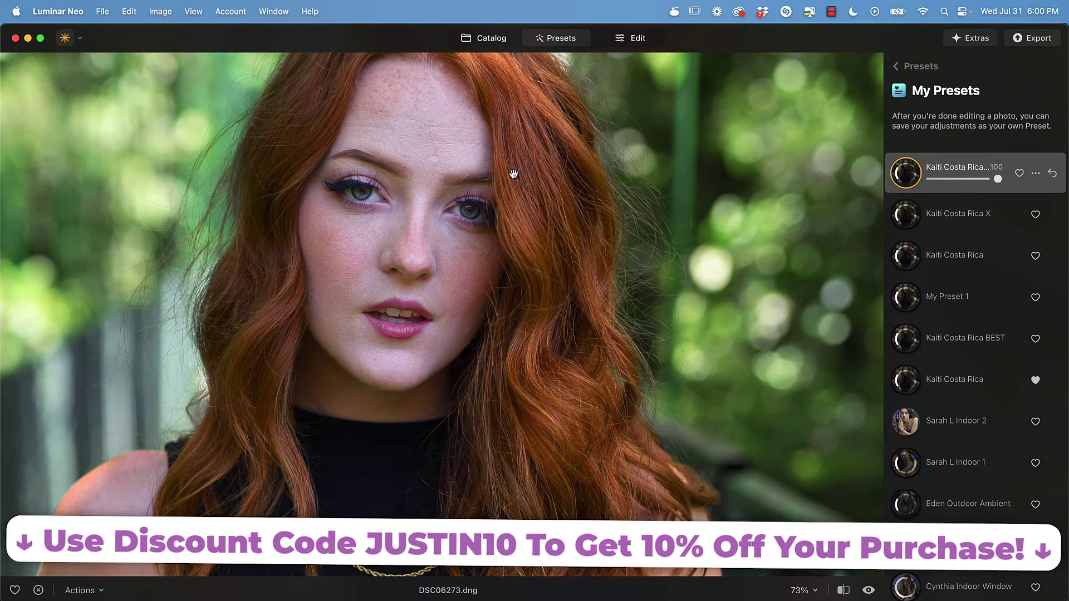
left_click(505, 212)
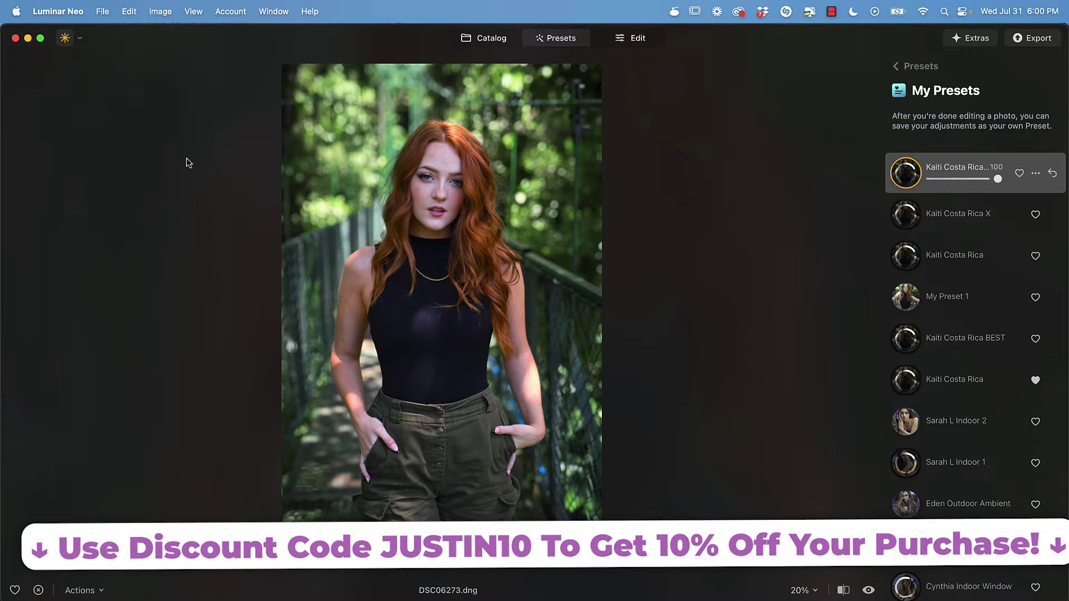
Reopen BEST_DSC06266 copy.dng from the catalog for editing and show its applied edits
left_click(482, 40)
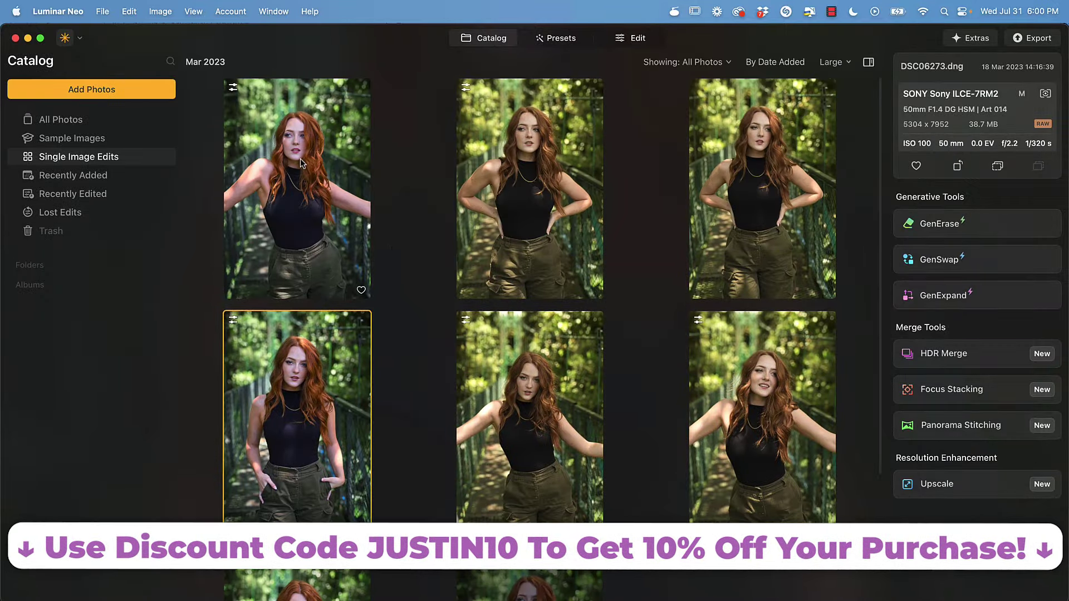
double_click(300, 158)
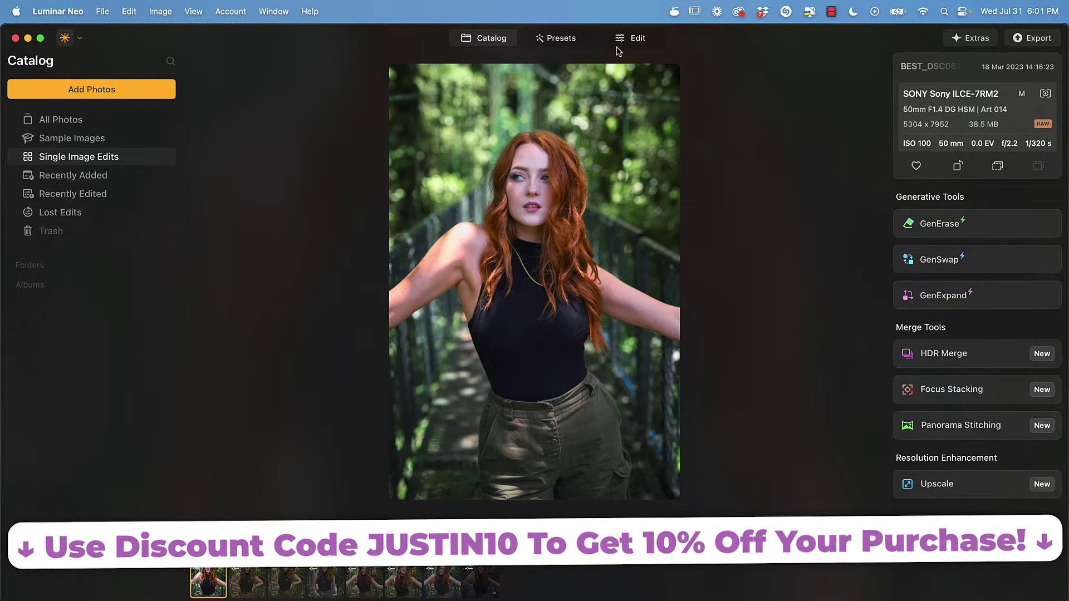
left_click(630, 38)
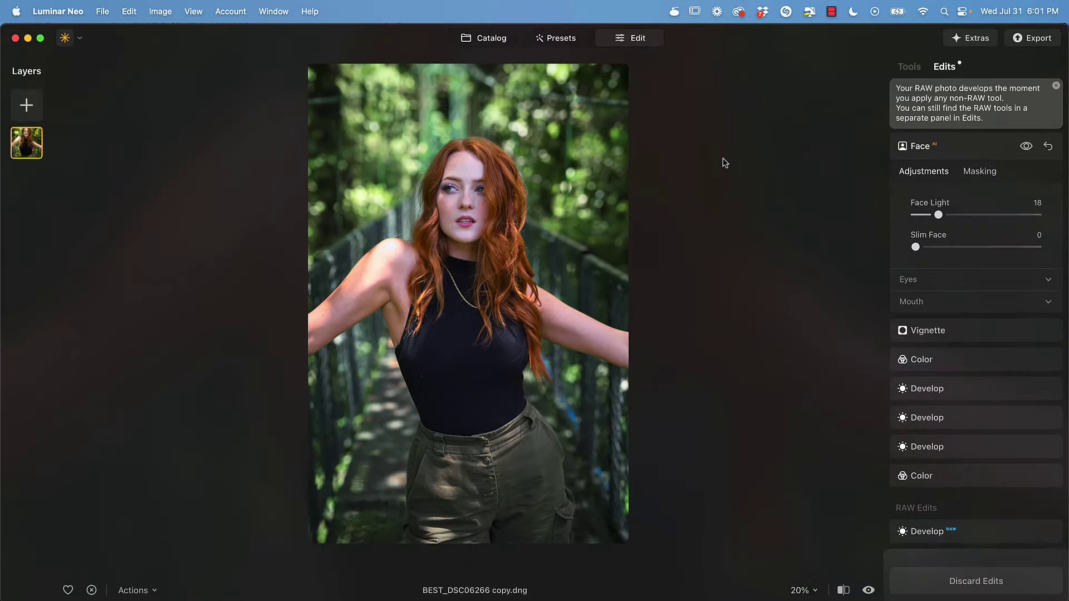